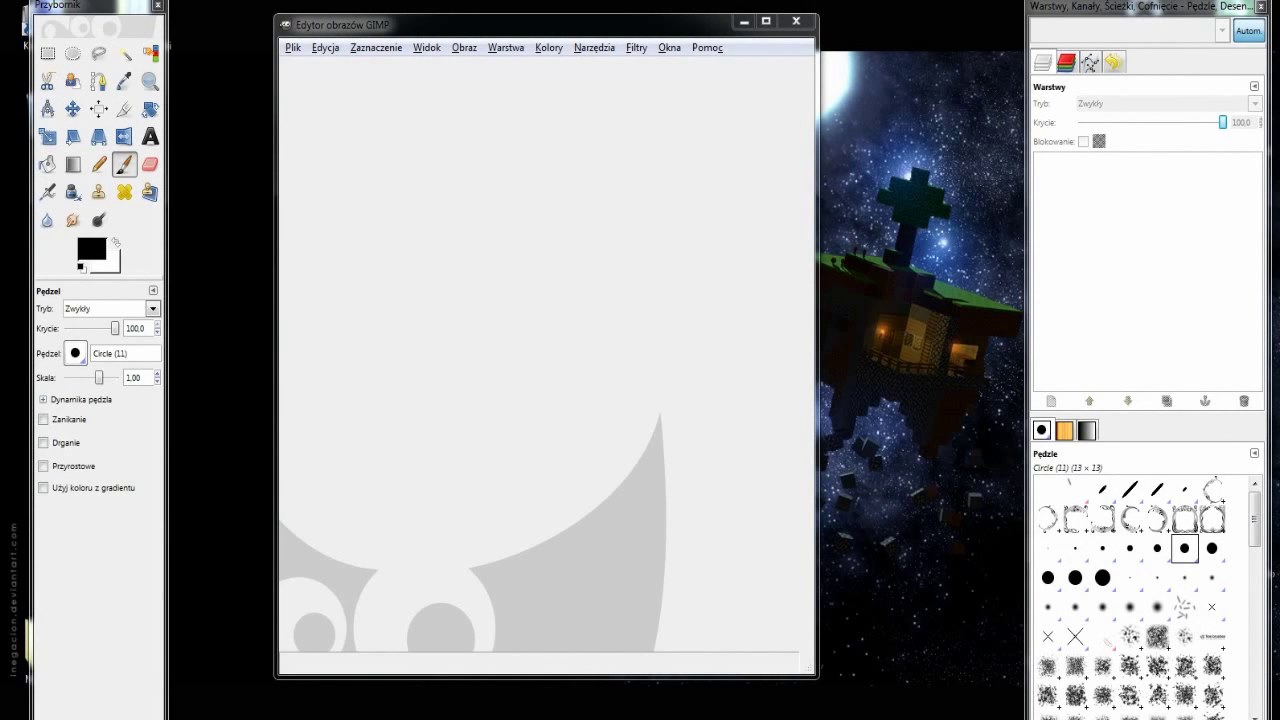
# - Drag the Przybornik toolbox slightly right and down to uncover the desktop icons
pyautogui.moveTo(70, 4); pyautogui.dragTo(126, 11)
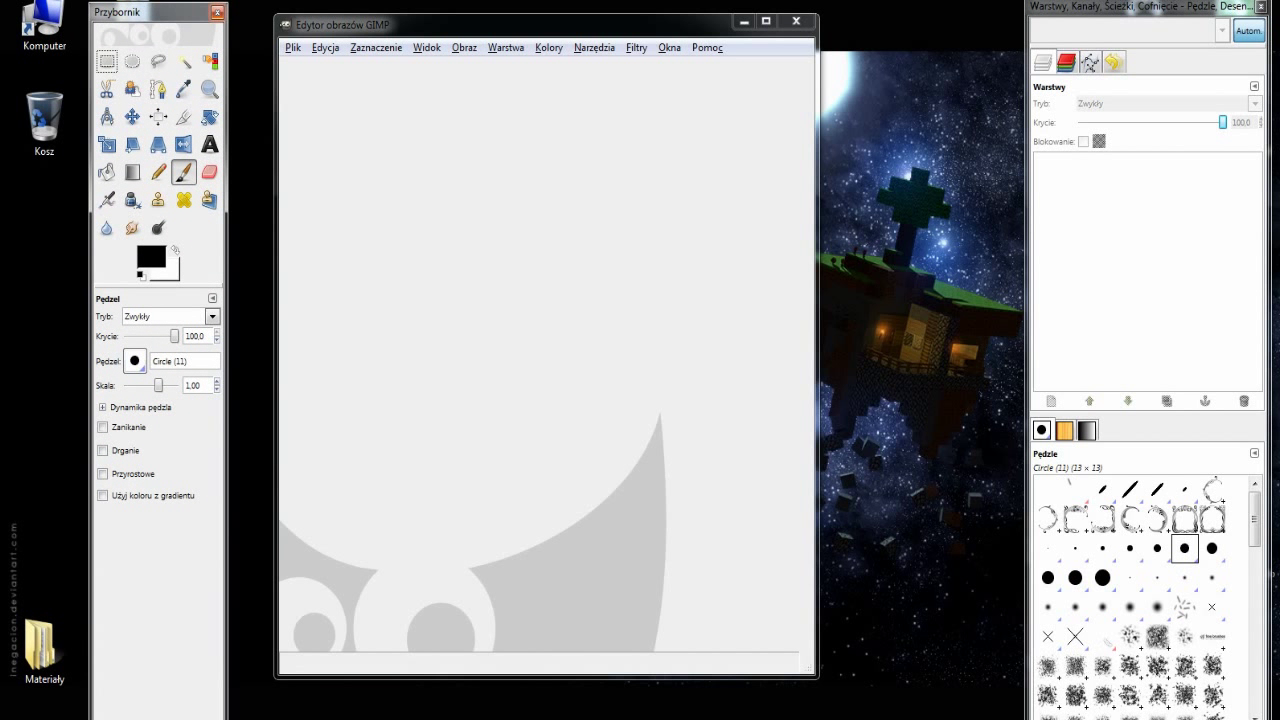
# - Create a new 550×200 pixel image from Plik > Nowy
pyautogui.click(293, 48)
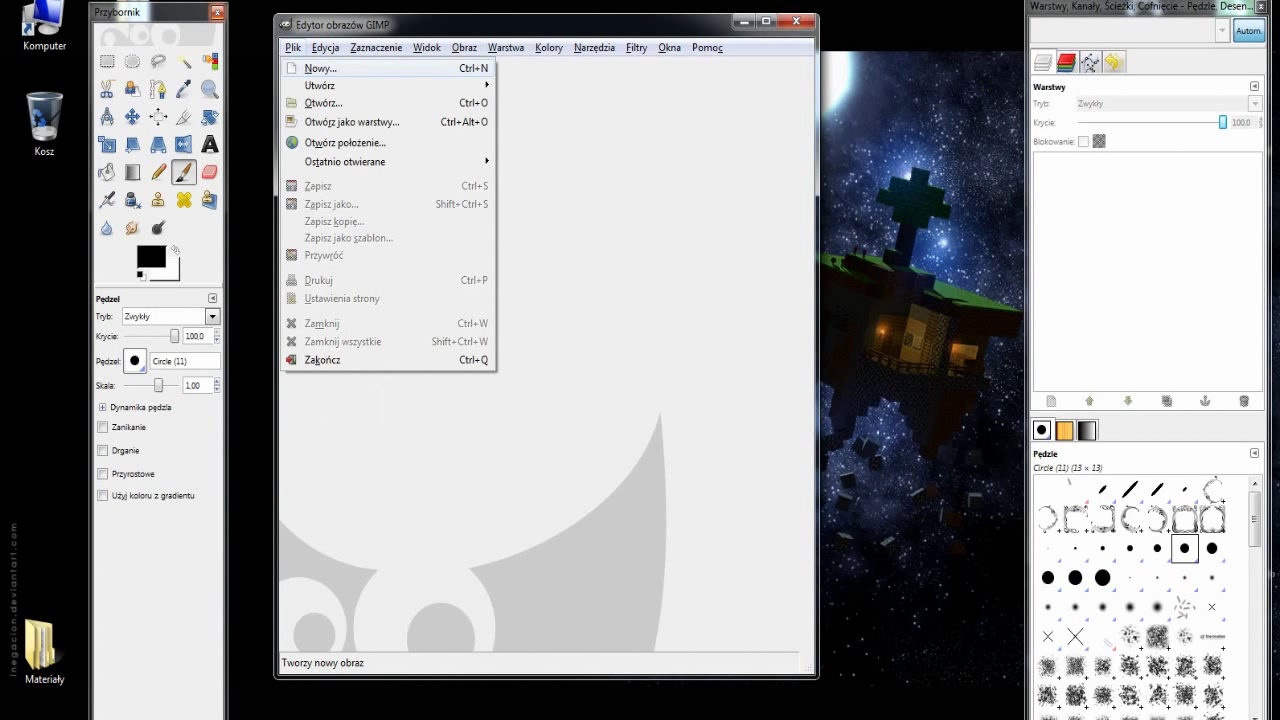
pyautogui.click(320, 68)
pyautogui.write('600')
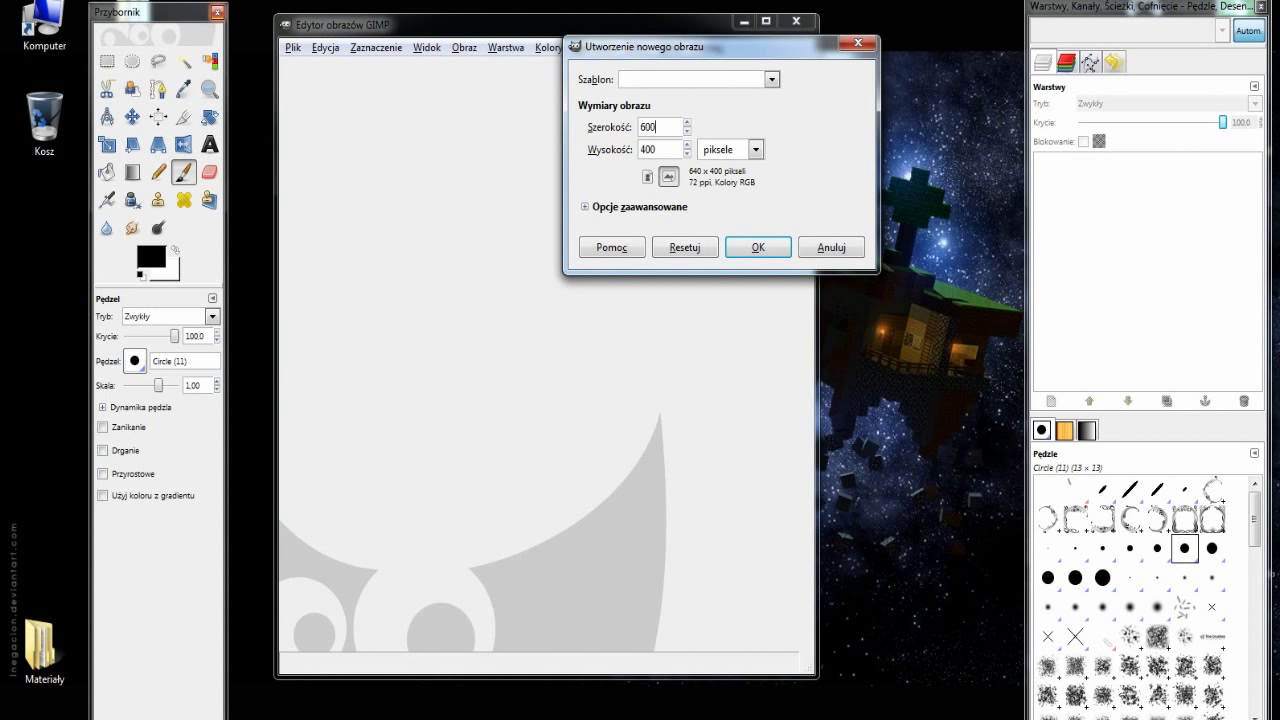
pyautogui.write('55')
pyautogui.write('200')
pyautogui.click(744, 246)
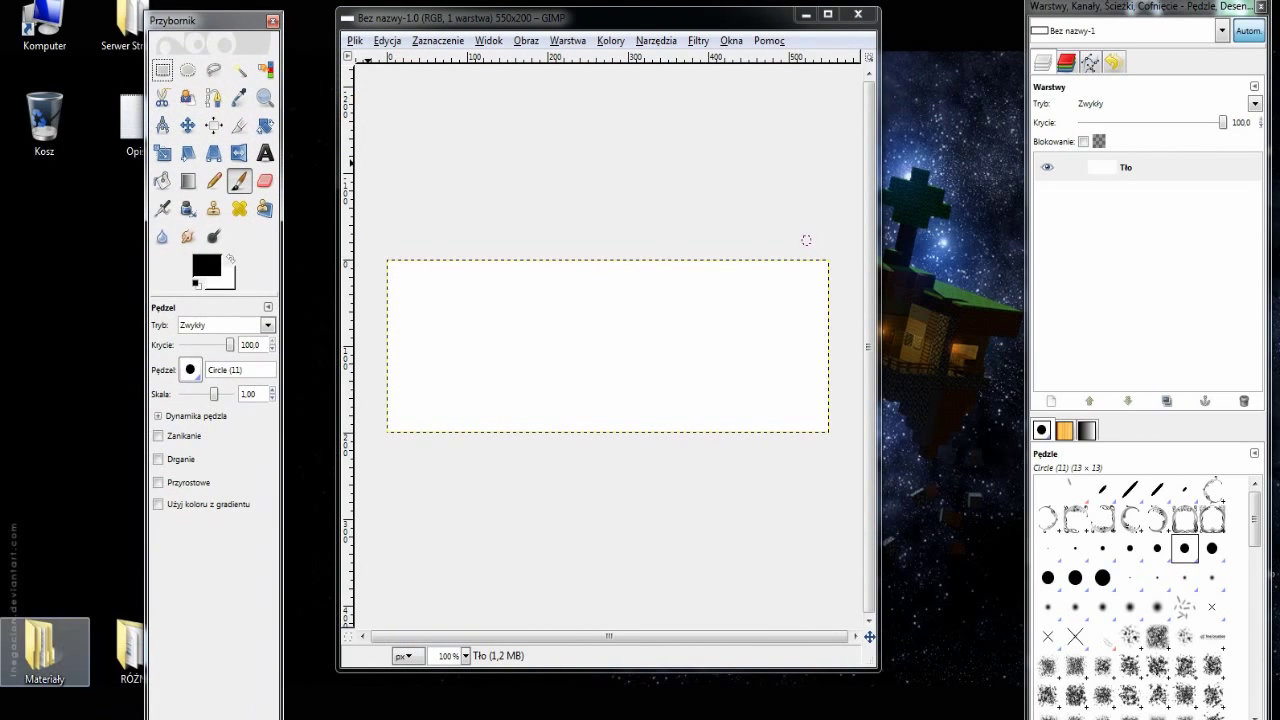
# - Open Materiały > Stocki i inne and scroll to the minecraft-forest-render thumbnails
pyautogui.press('Return')
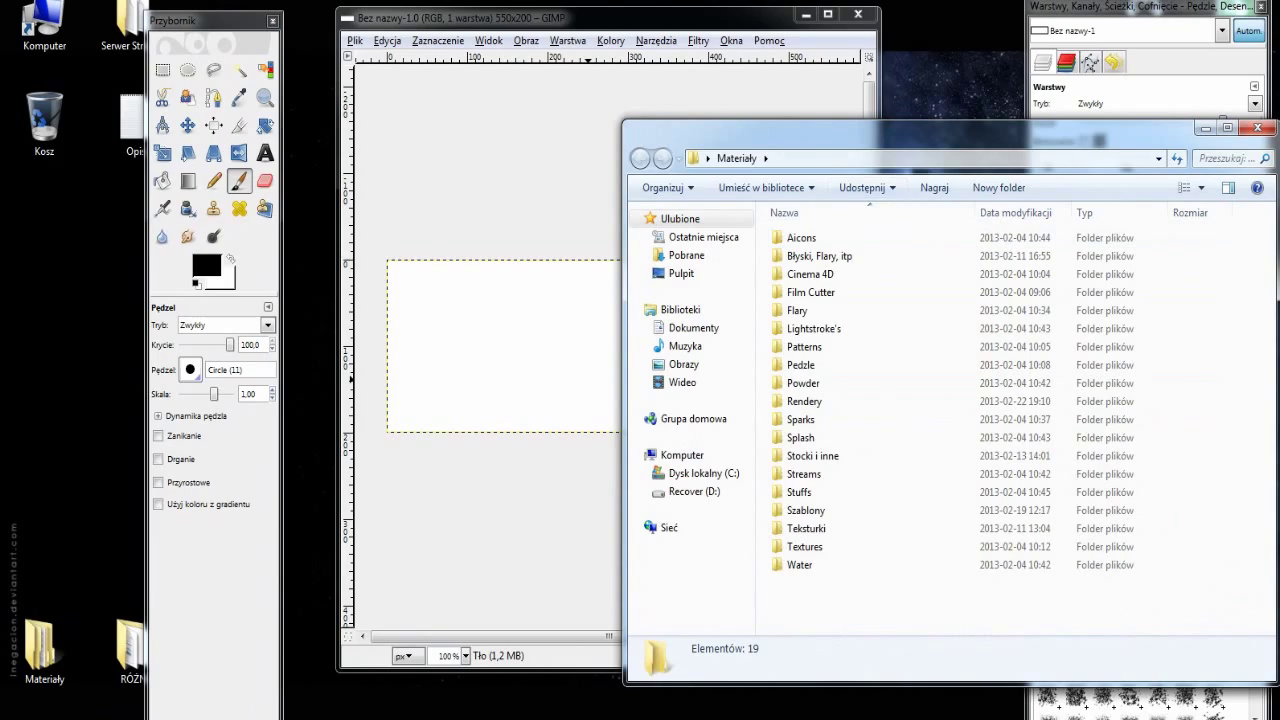
pyautogui.click(906, 294)
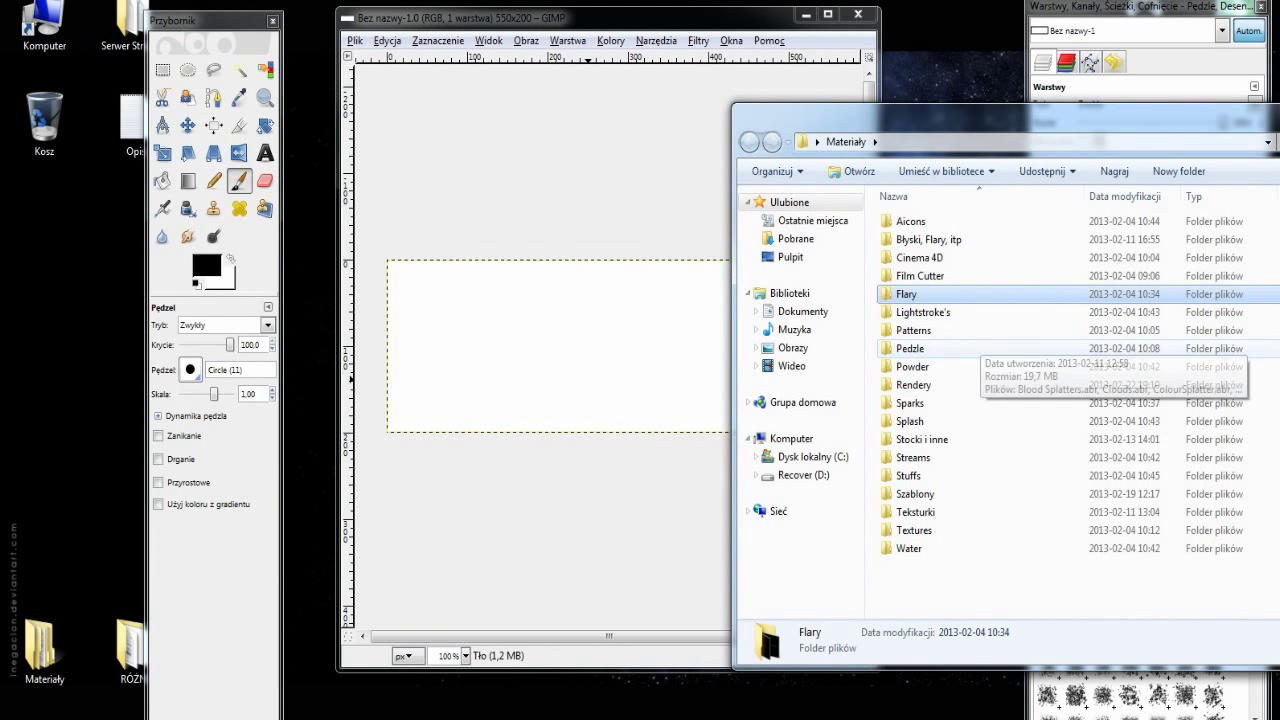
pyautogui.click(960, 348)
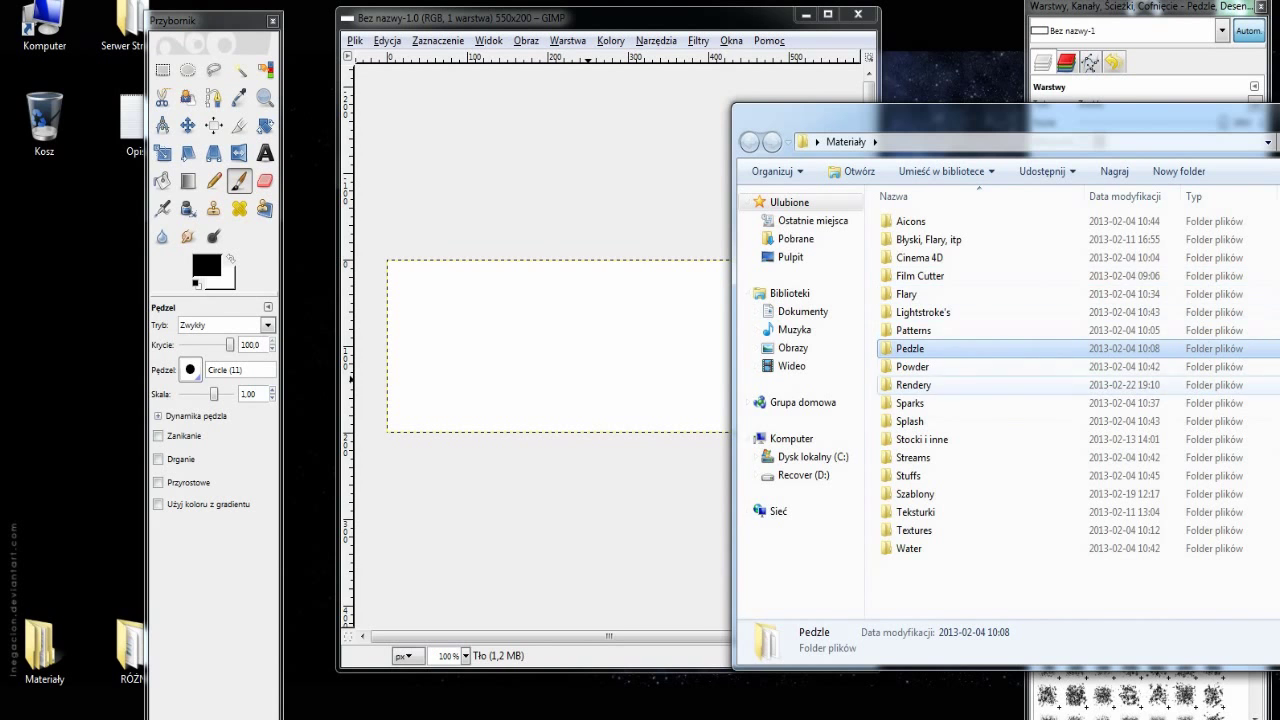
pyautogui.doubleClick(922, 439)
pyautogui.scroll(-2, 1070, 400)
pyautogui.scroll(-3, 1070, 400)
pyautogui.scroll(3, 1070, 400)
pyautogui.scroll(-10, 1070, 400)
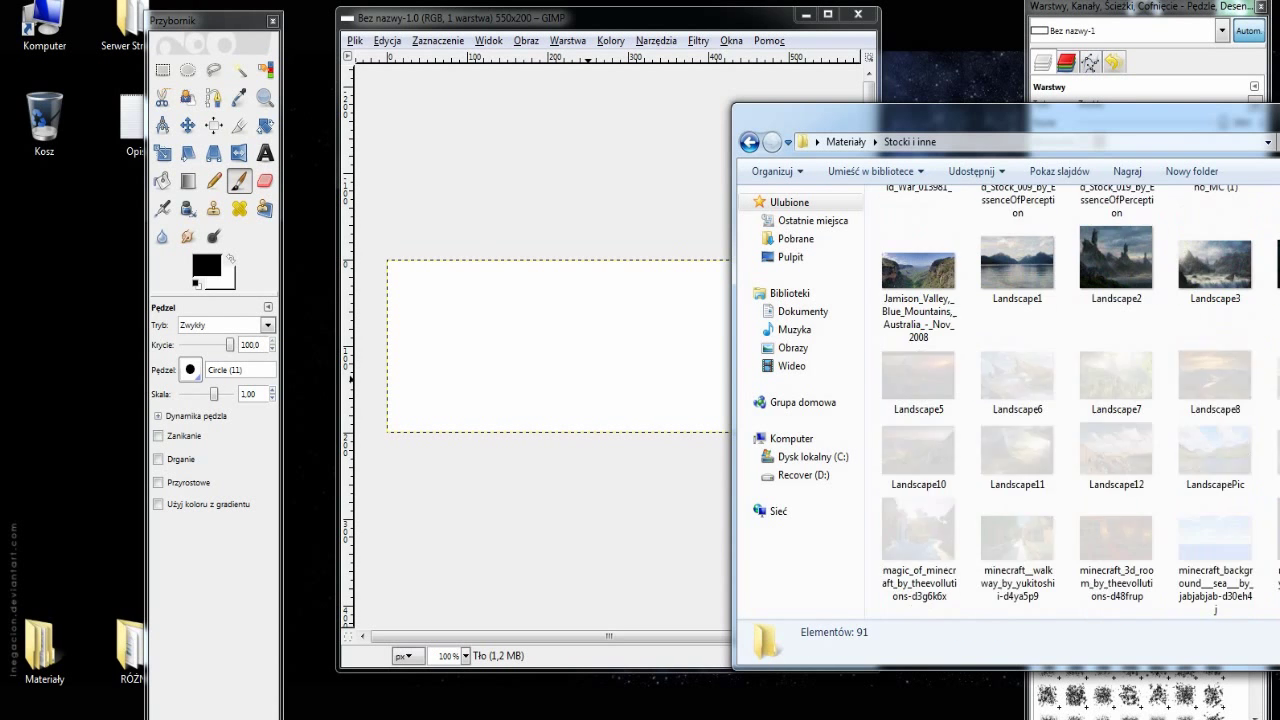
pyautogui.scroll(-5, 1070, 400)
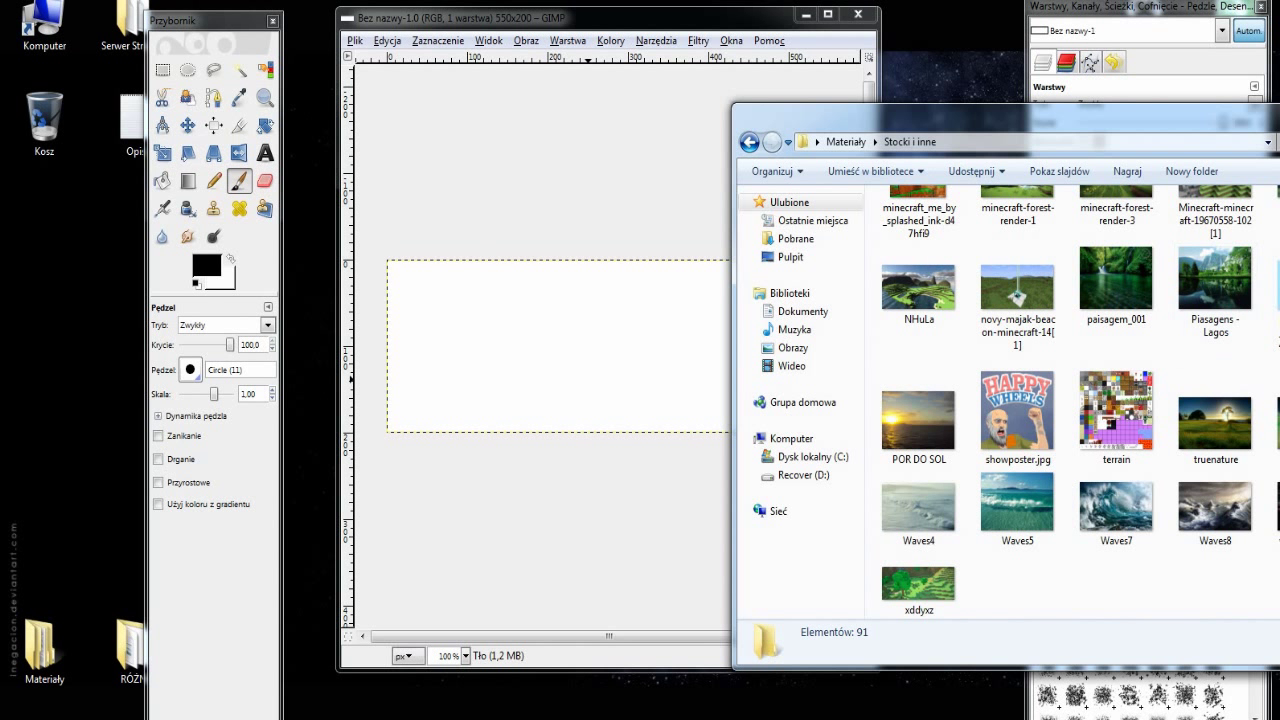
pyautogui.scroll(2, 1116, 380)
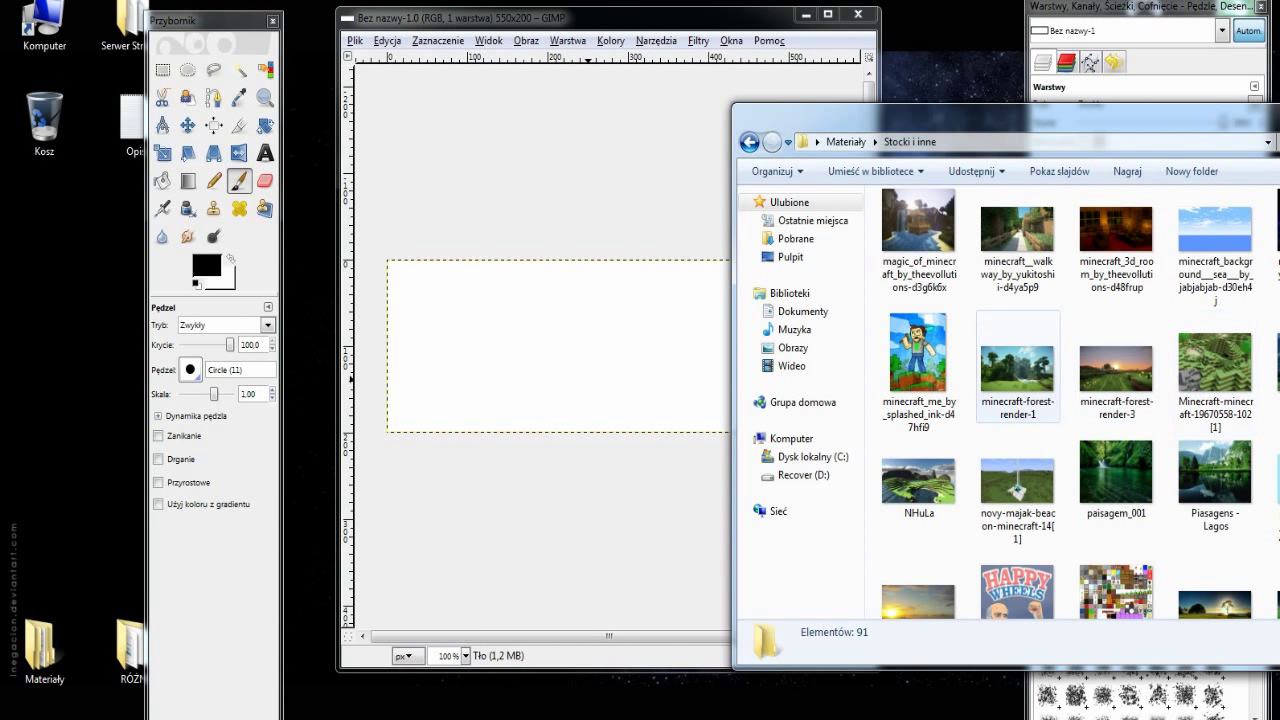
# - Drop minecraft-forest-render-1.jpg onto the banner as a layer and scale it from 1680 to 1000×588 px
pyautogui.moveTo(1017, 365); pyautogui.dragTo(612, 390)
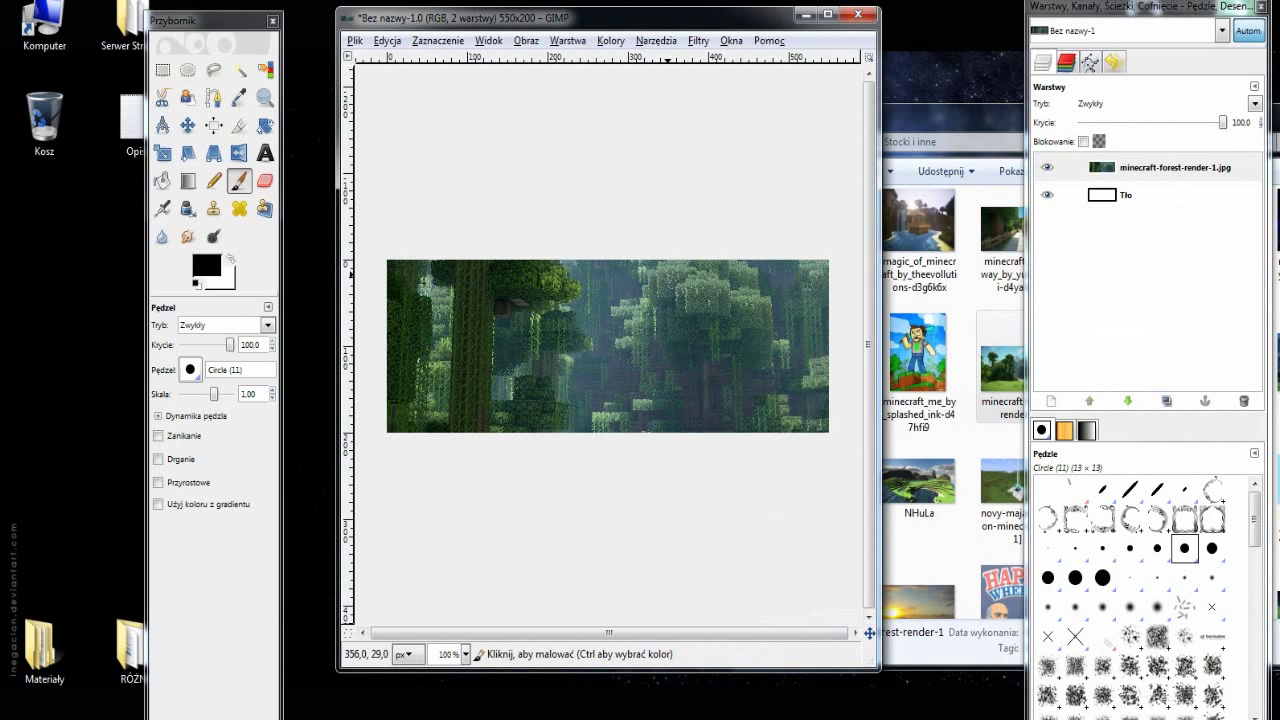
pyautogui.click(568, 40)
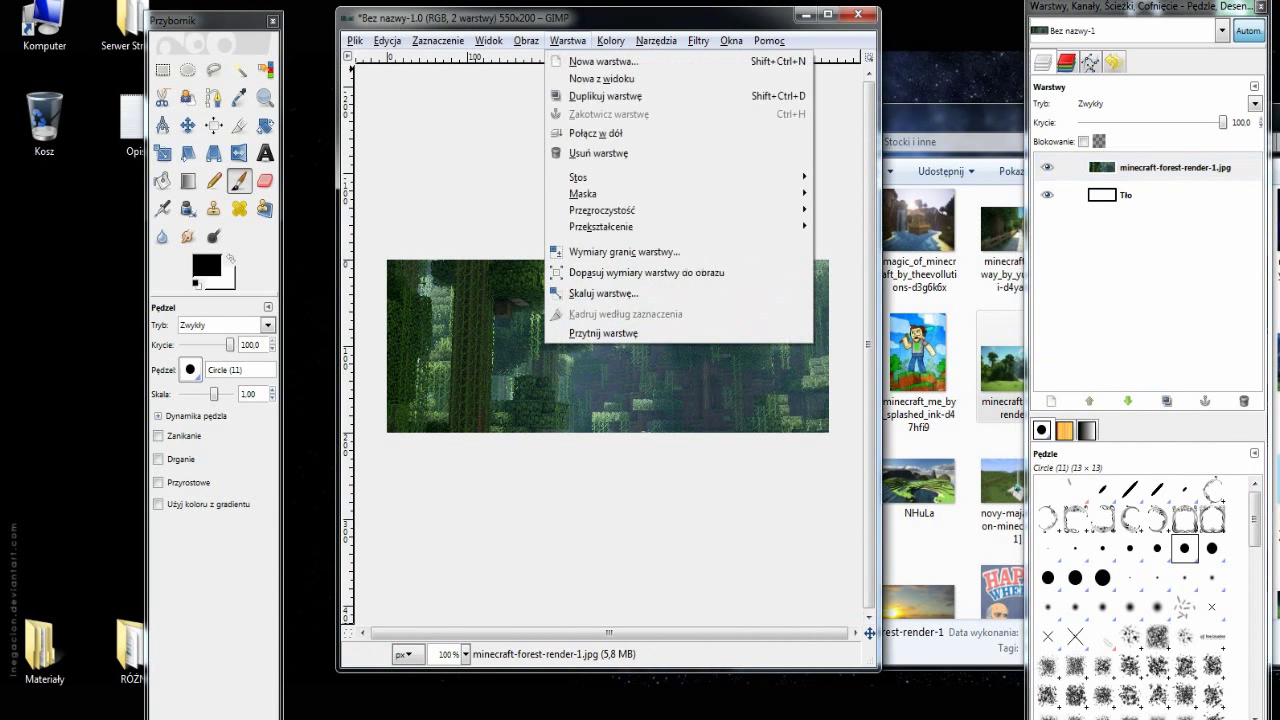
pyautogui.click(556, 293)
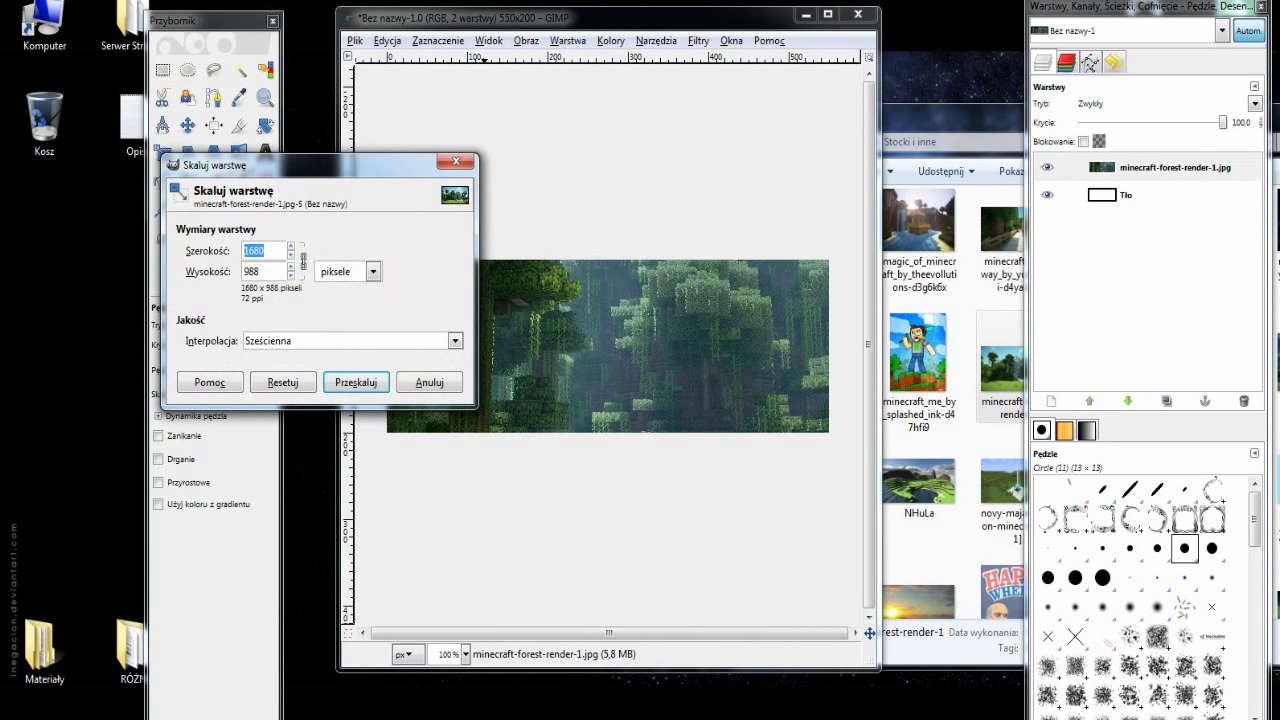
pyautogui.click(568, 40)
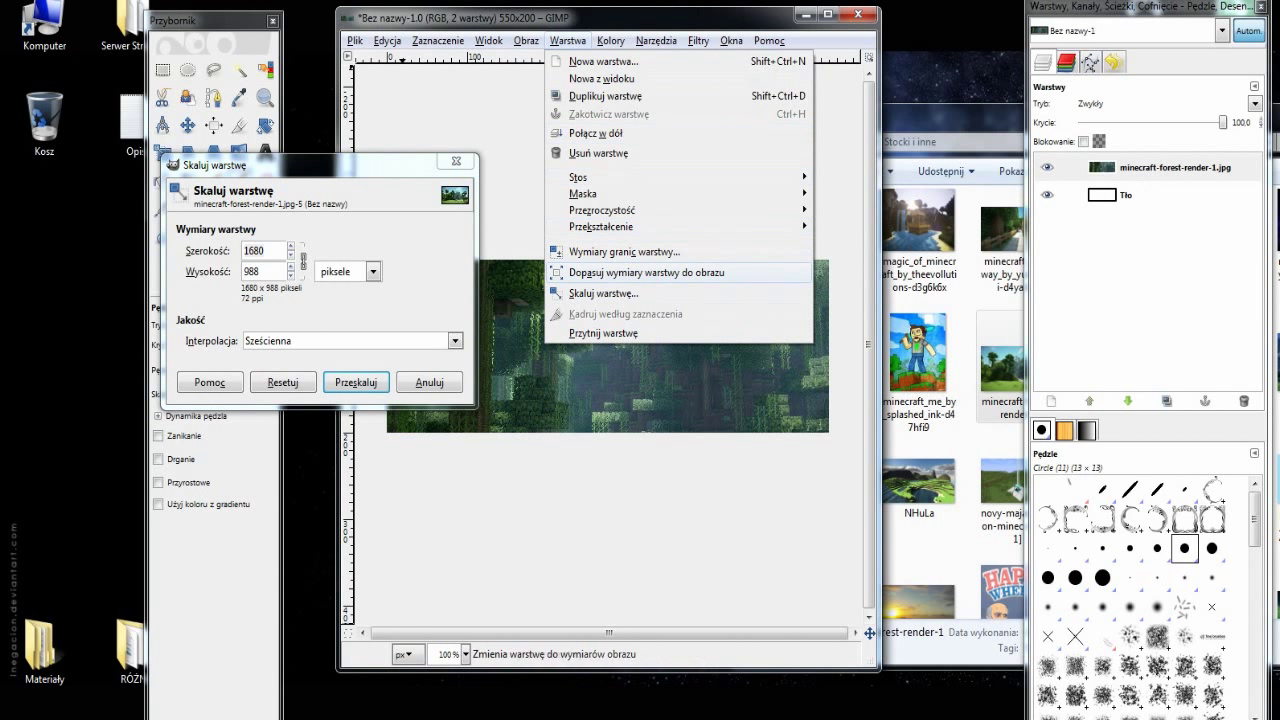
pyautogui.press('Escape')
pyautogui.click(265, 250)
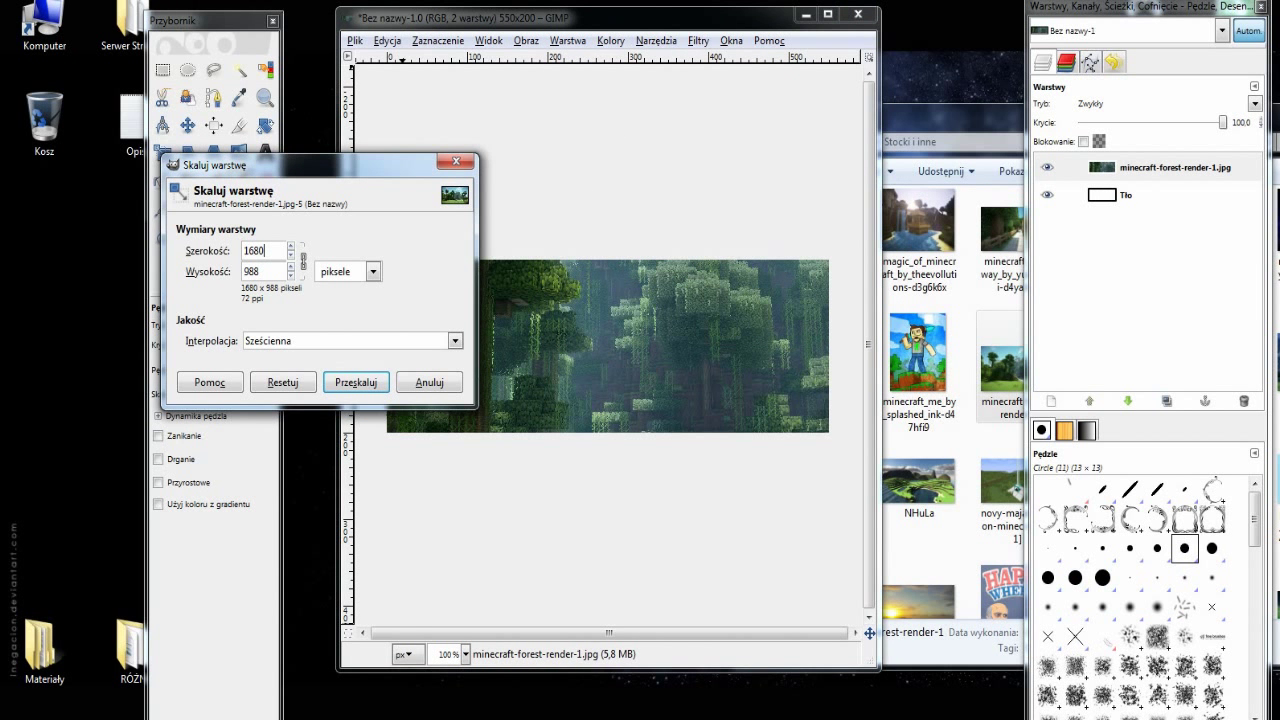
pyautogui.hotkey('ctrl', 'a')
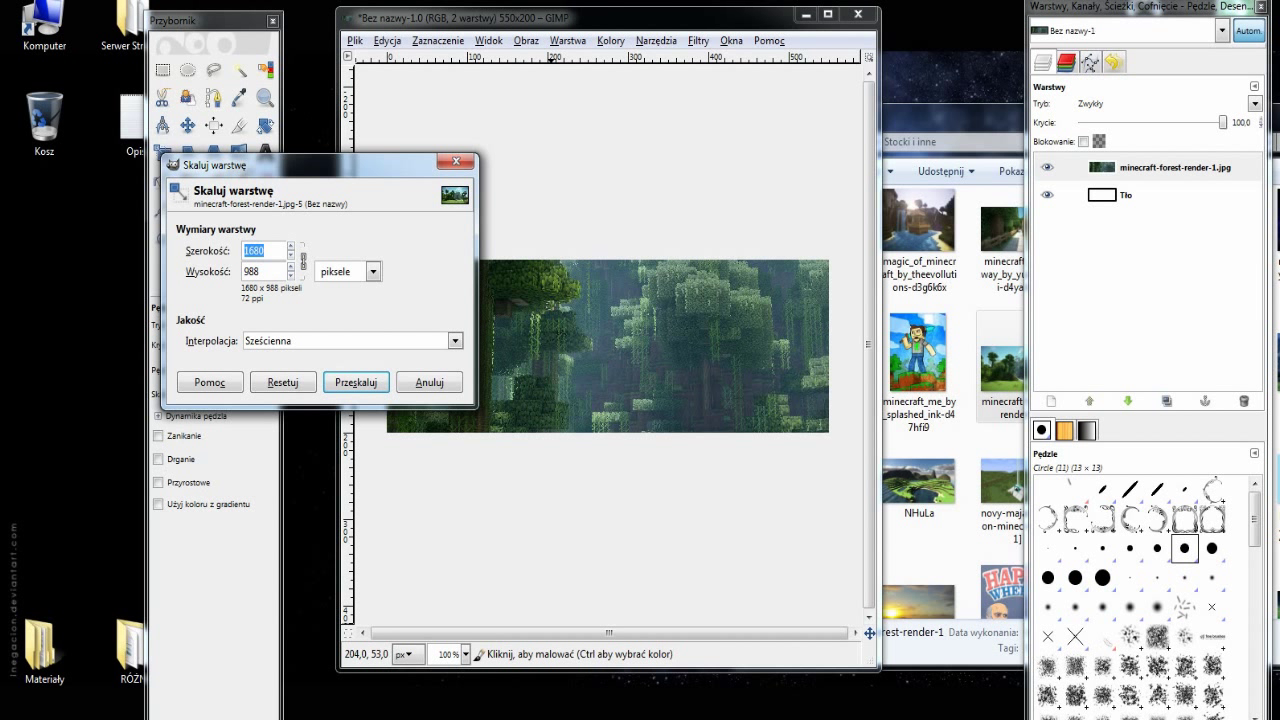
pyautogui.write('10')
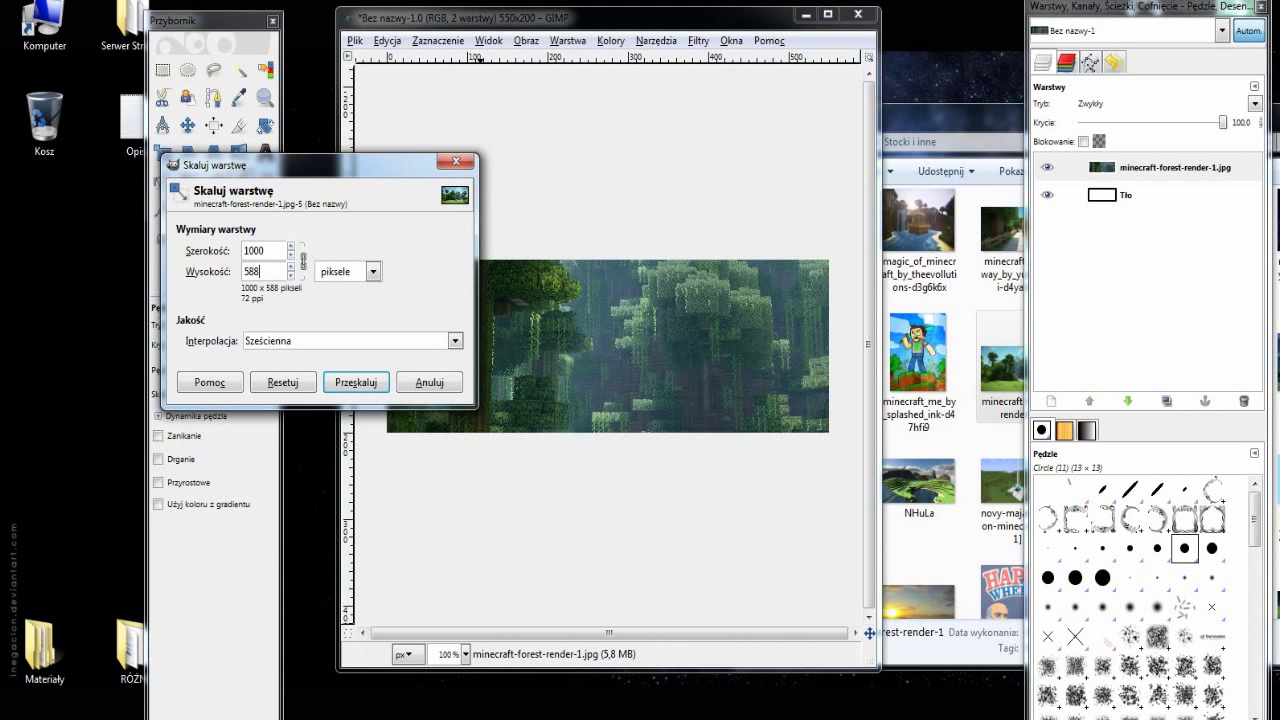
pyautogui.press('Tab')
pyautogui.hotkey('shift', 'Tab')
pyautogui.press('Tab')
pyautogui.hotkey('shift', 'Tab')
pyautogui.hotkey('shift', 'Tab')
pyautogui.press('Return')
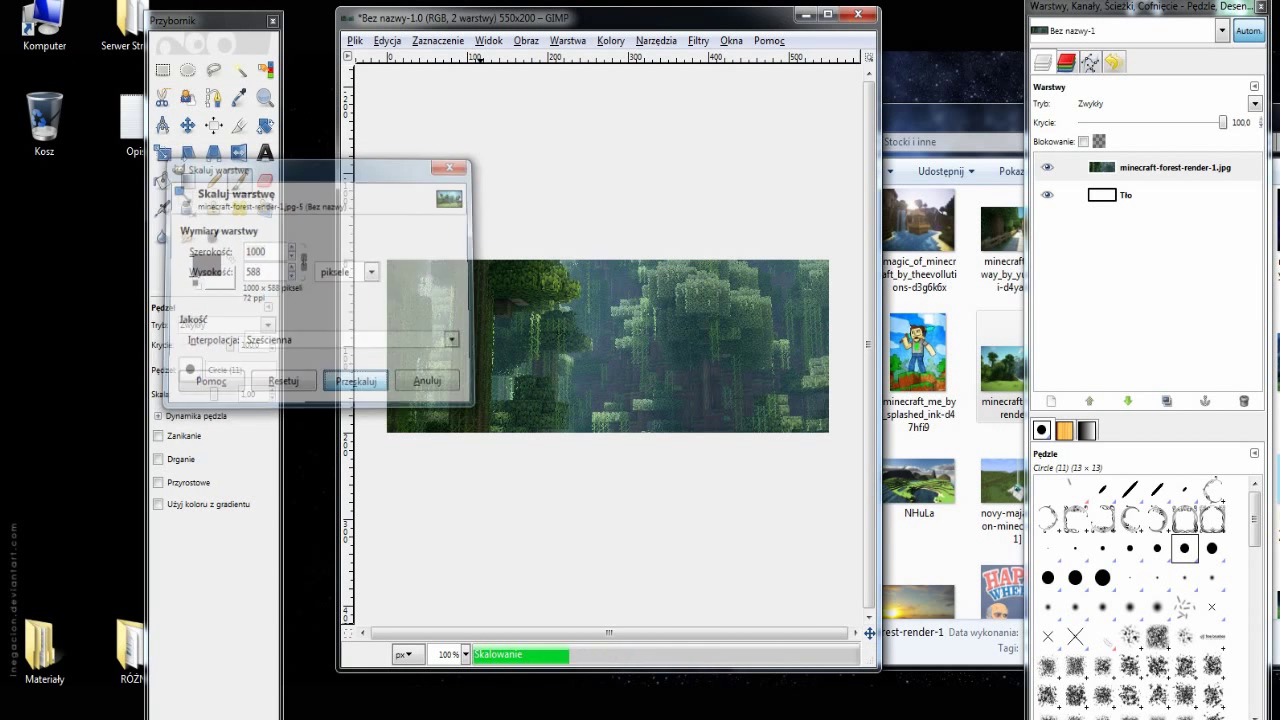
# - Reposition the forest layer with the Move tool so the stream and terraced hillside fill the banner
pyautogui.click(187, 125)
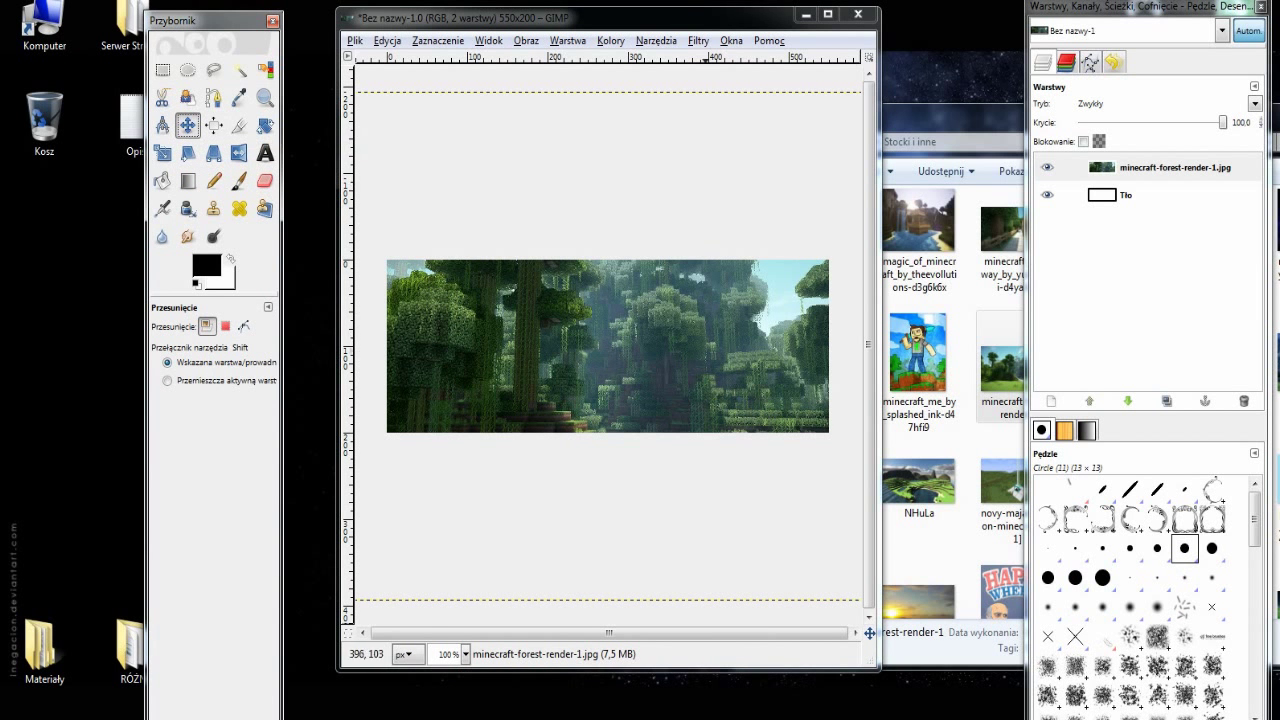
pyautogui.moveTo(689, 333); pyautogui.dragTo(708, 390)
pyautogui.moveTo(610, 399); pyautogui.dragTo(690, 451)
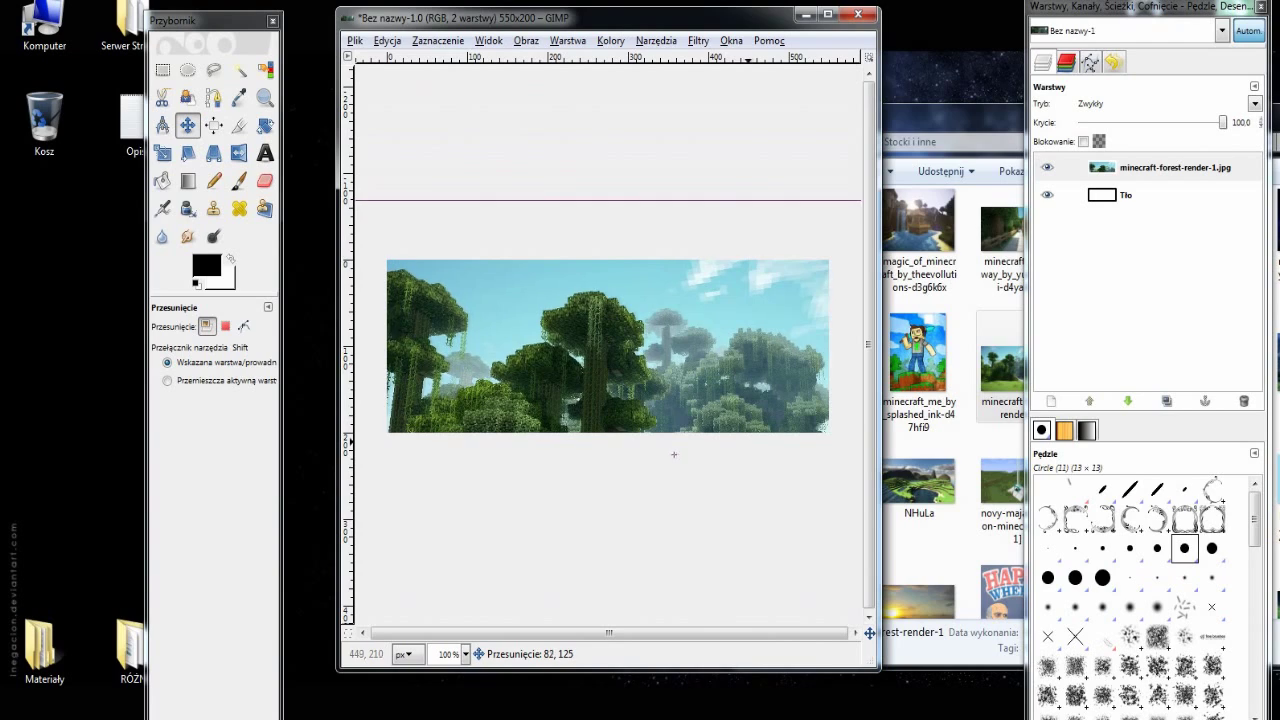
pyautogui.moveTo(690, 451); pyautogui.dragTo(635, 277)
pyautogui.moveTo(717, 256); pyautogui.dragTo(632, 278)
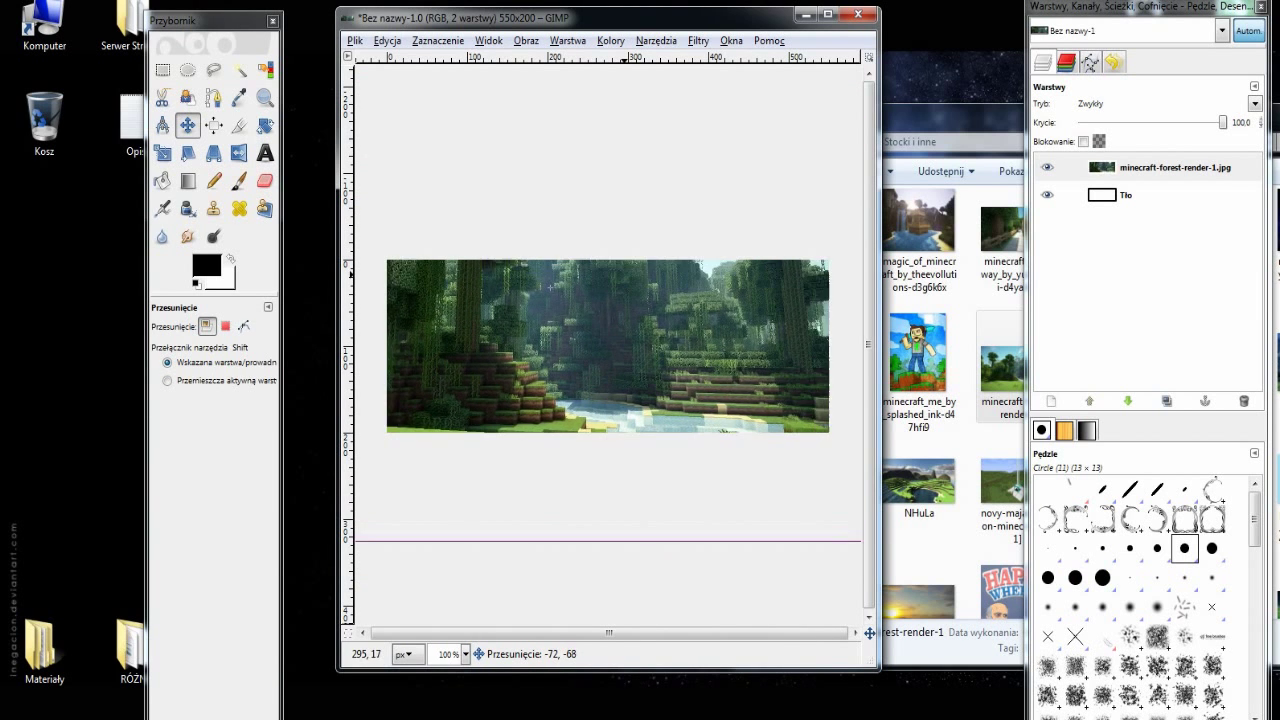
pyautogui.moveTo(628, 277)
pyautogui.mouseDown()
pyautogui.moveTo(691, 263)
pyautogui.moveTo(658, 275)
pyautogui.moveTo(661, 265)
pyautogui.moveTo(673, 297)
pyautogui.mouseUp()
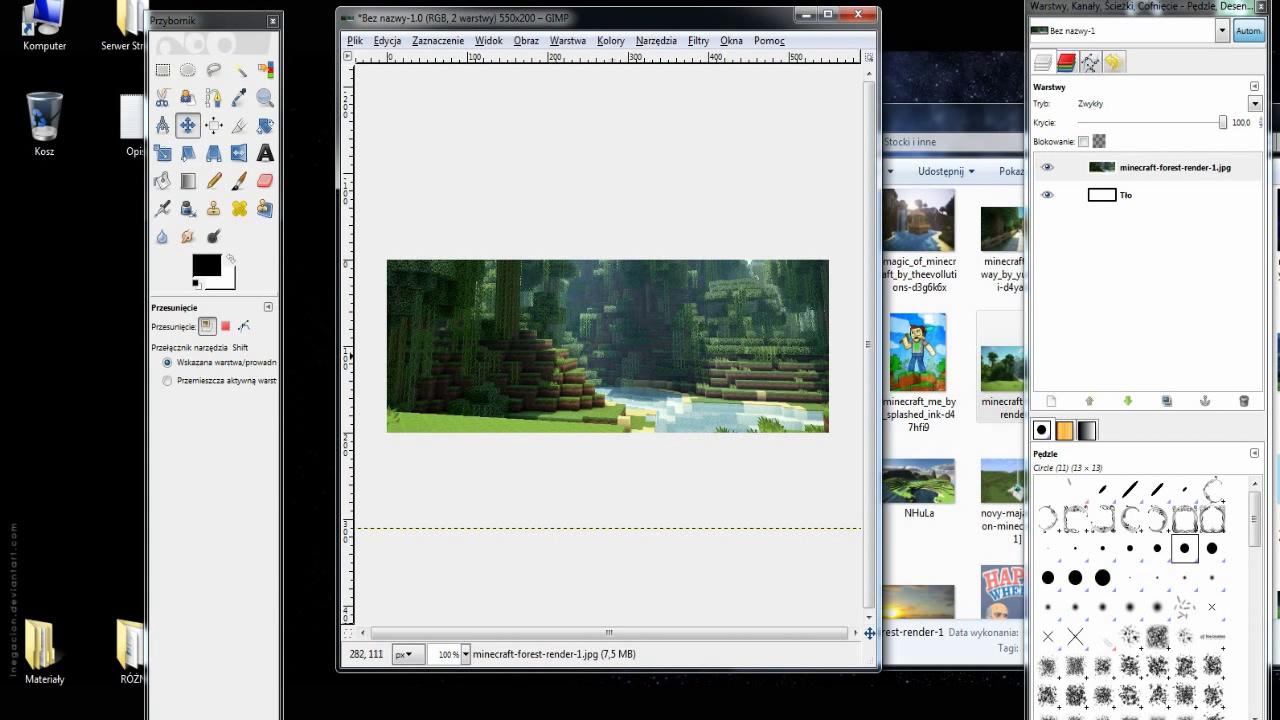
pyautogui.moveTo(746, 337); pyautogui.dragTo(706, 341)
# - Bring the Stocki i inne Explorer window back to the front
pyautogui.click(1115, 230)
pyautogui.scroll(3, 1115, 260)
pyautogui.scroll(3, 1115, 260)
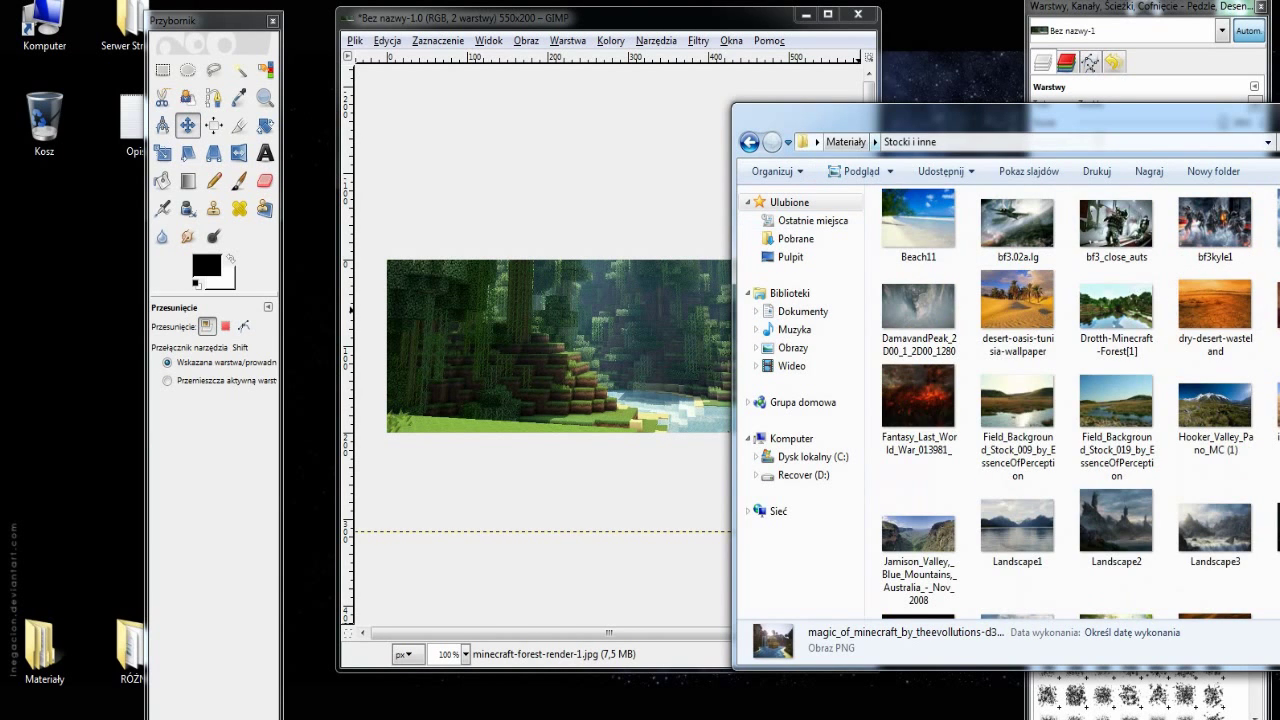
# - Open the Rendery folder and drag render-minecraft-cochon.png onto the banner as a layer
pyautogui.click(846, 141)
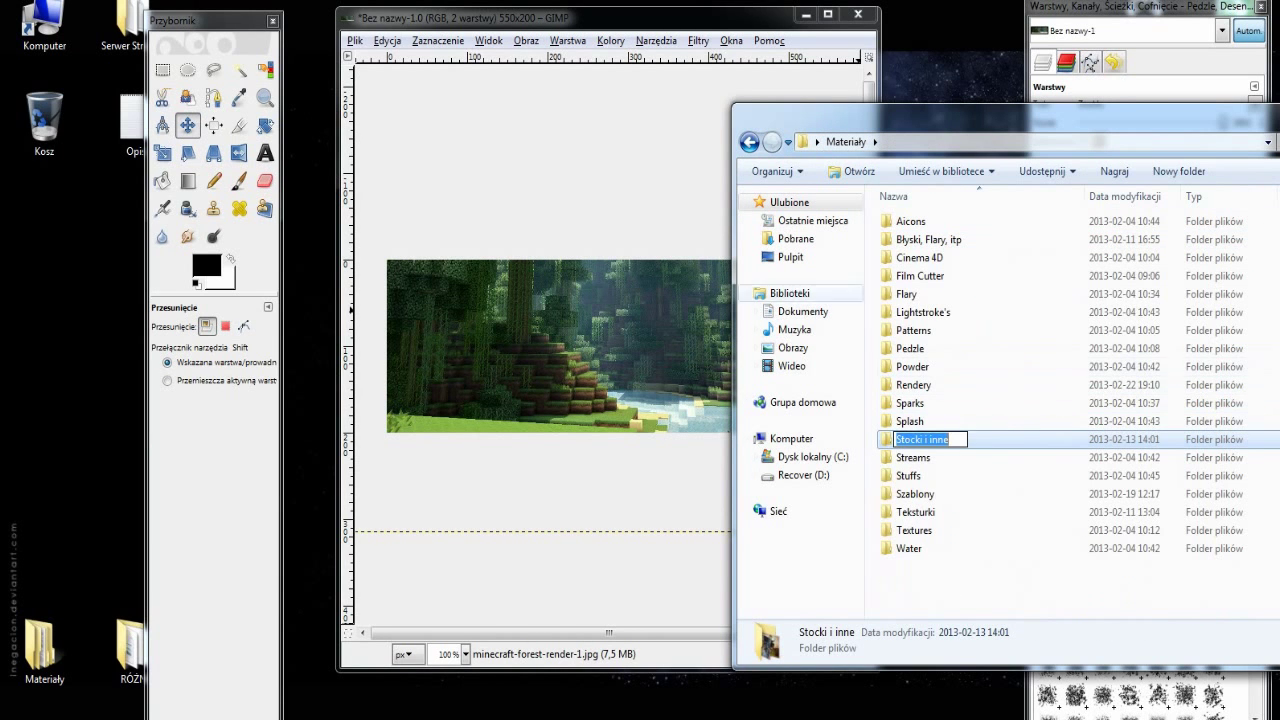
pyautogui.click(910, 348)
pyautogui.doubleClick(912, 384)
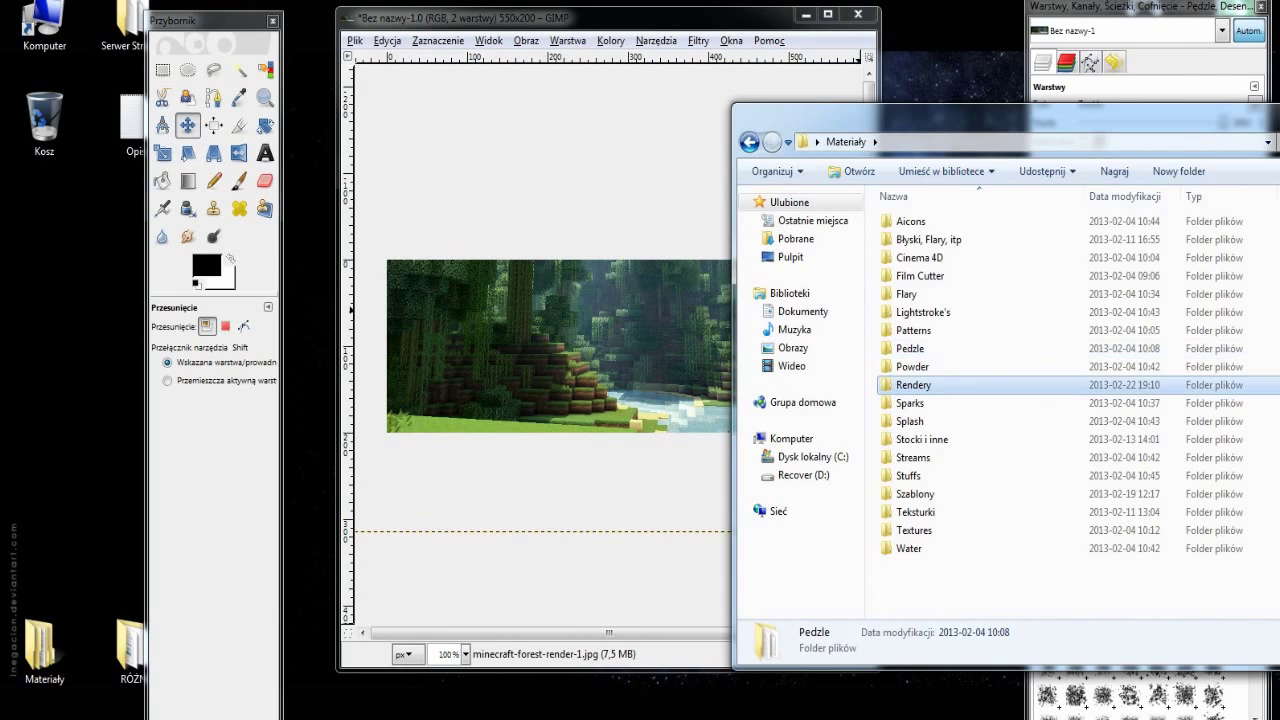
pyautogui.scroll(-3, 918, 285)
pyautogui.scroll(-3, 918, 285)
pyautogui.scroll(-3, 918, 290)
pyautogui.scroll(-3, 918, 300)
pyautogui.scroll(-1, 1065, 400)
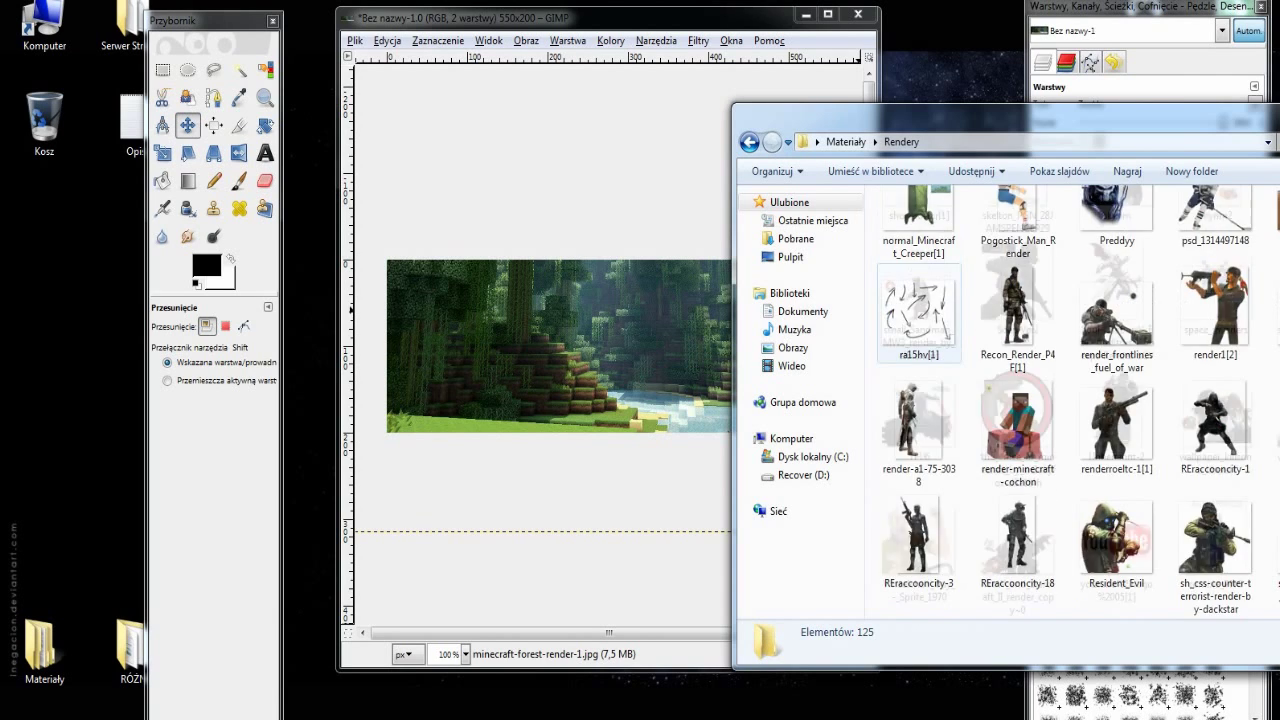
pyautogui.scroll(3, 1018, 355)
pyautogui.scroll(-2, 1018, 400)
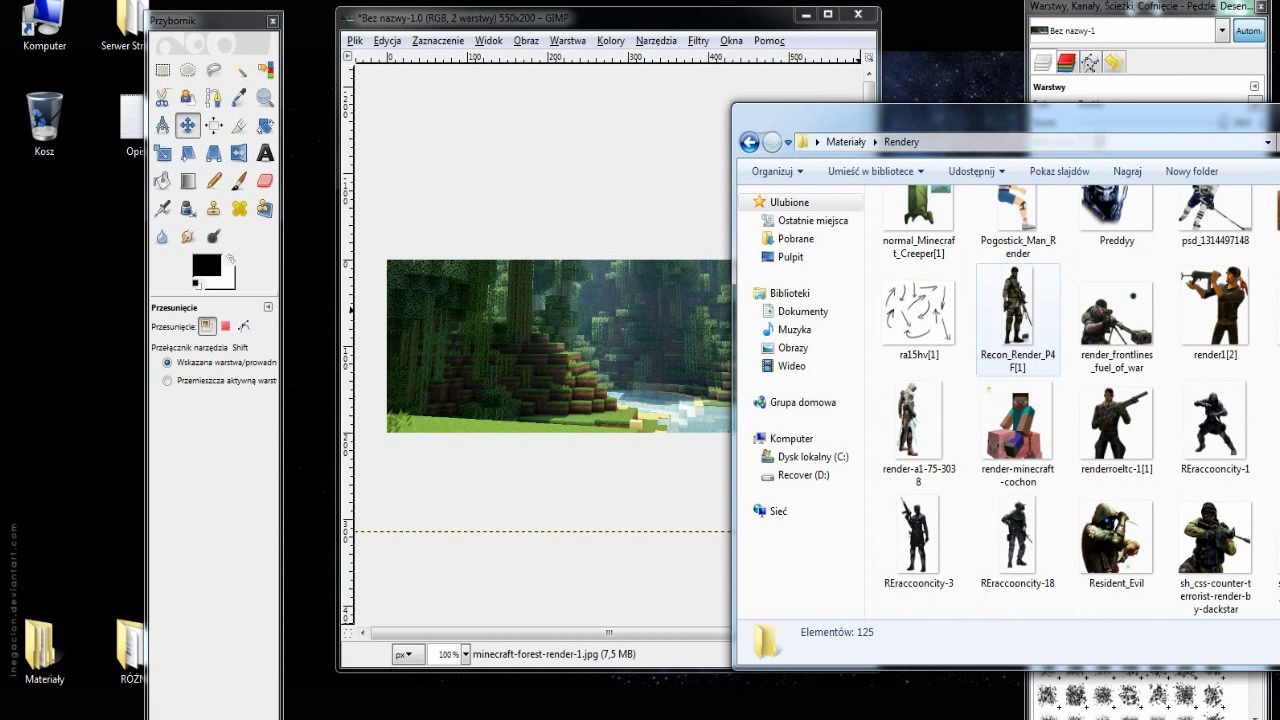
pyautogui.click(1018, 430)
pyautogui.moveTo(1018, 430)
pyautogui.mouseDown()
pyautogui.moveTo(557, 378)
pyautogui.moveTo(546, 452)
pyautogui.moveTo(591, 290)
pyautogui.mouseUp()
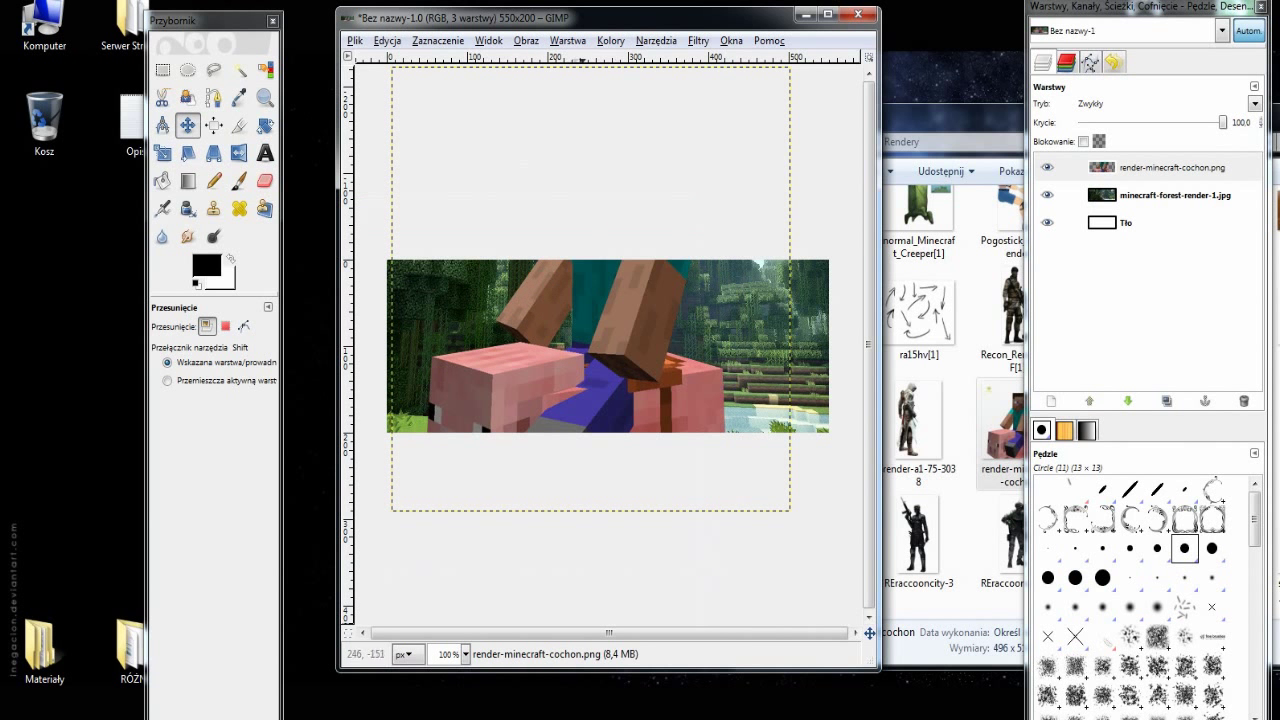
# - Scale the Steve-on-pig layer to 250 px wide and move it to the lower left
pyautogui.click(567, 40)
pyautogui.click(577, 293)
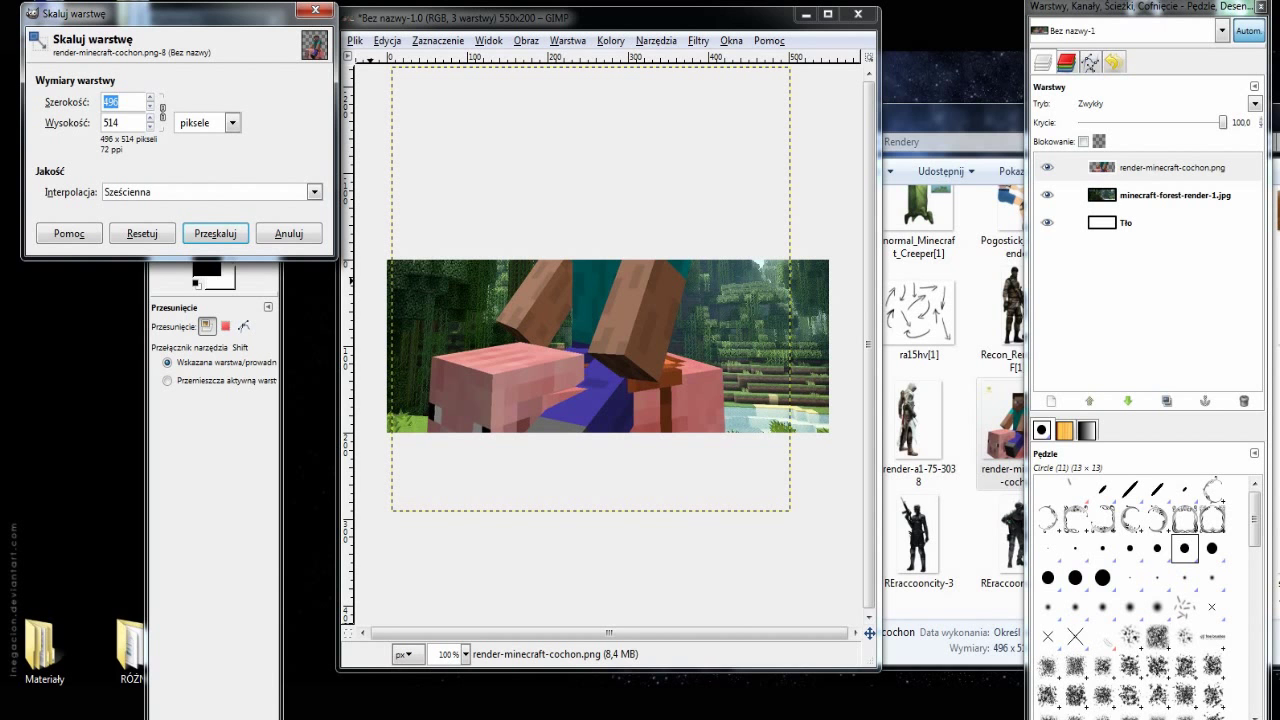
pyautogui.write('250')
pyautogui.click(203, 233)
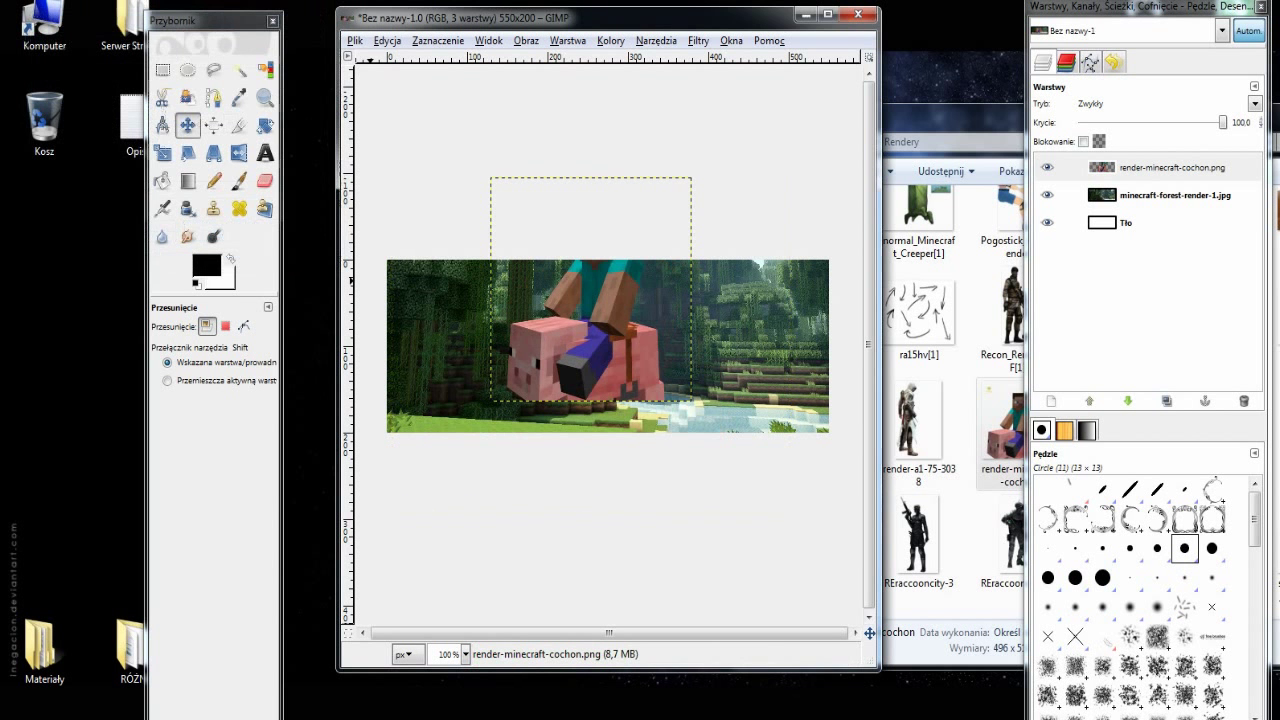
pyautogui.moveTo(611, 328)
pyautogui.mouseDown()
pyautogui.moveTo(530, 387)
pyautogui.moveTo(497, 345)
pyautogui.mouseUp()
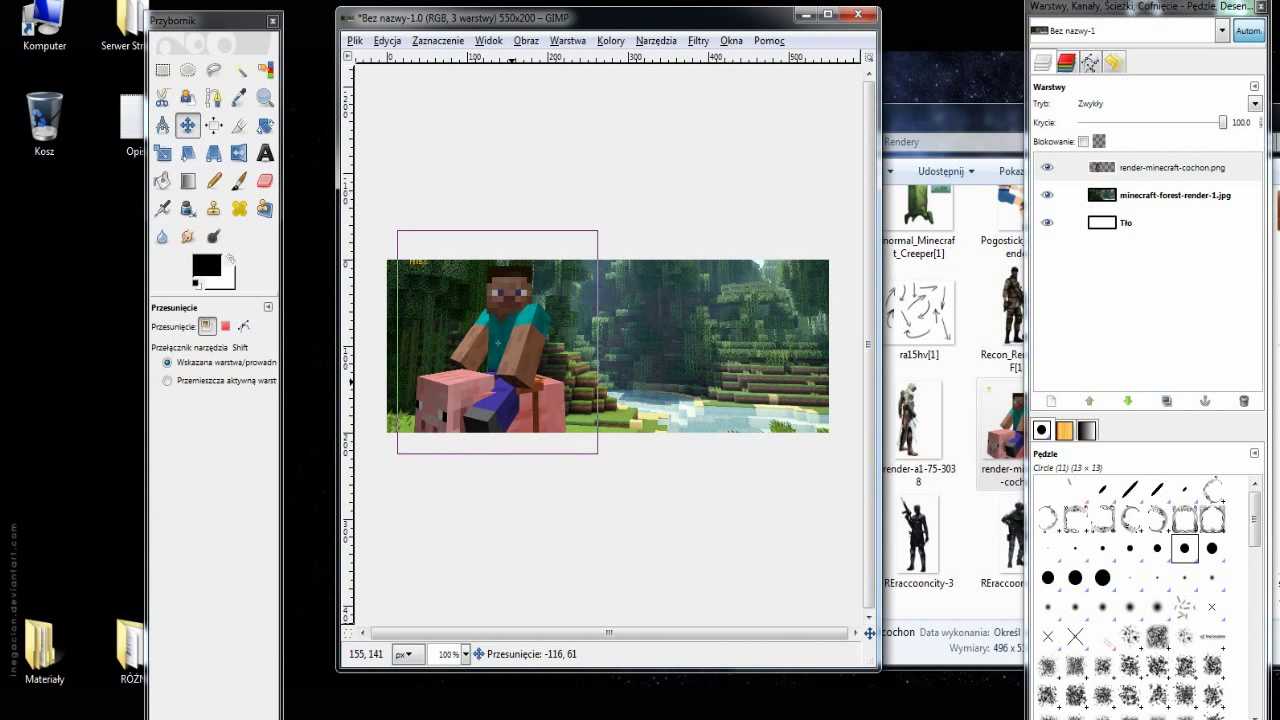
# - Set the eraser size to 10, then nudge the Steve-on-pig layer slightly left
pyautogui.click(264, 180)
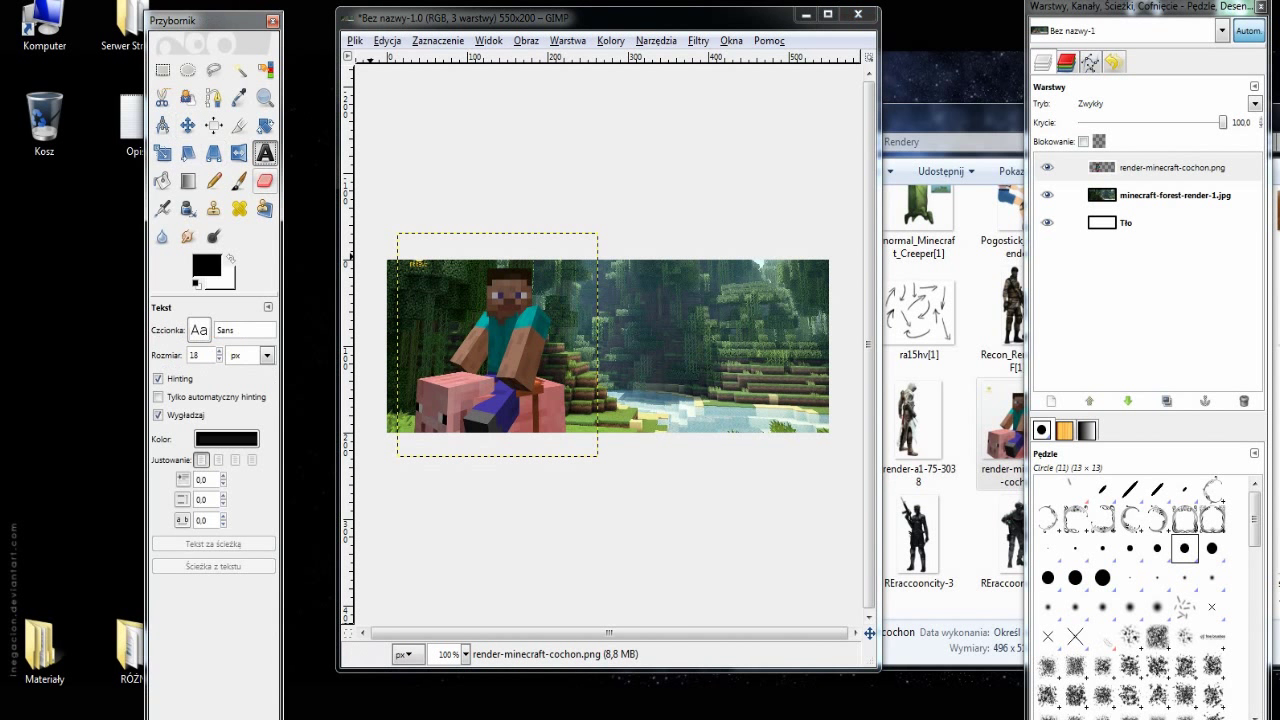
pyautogui.moveTo(213, 394); pyautogui.dragTo(232, 394)
pyautogui.click(413, 285)
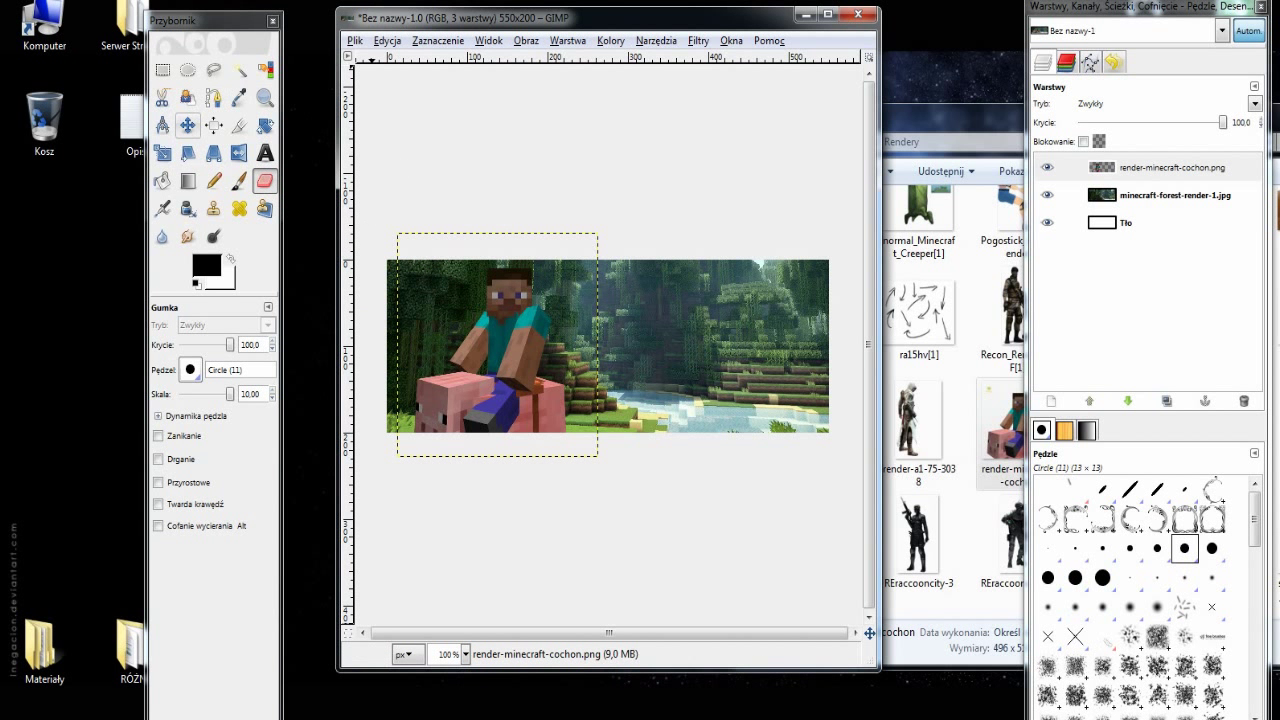
pyautogui.click(187, 124)
pyautogui.moveTo(526, 341); pyautogui.dragTo(494, 350)
# - Drag the killer_chicken render onto the banner and move it down beside the pig
pyautogui.click(1010, 220)
pyautogui.scroll(-5, 1010, 400)
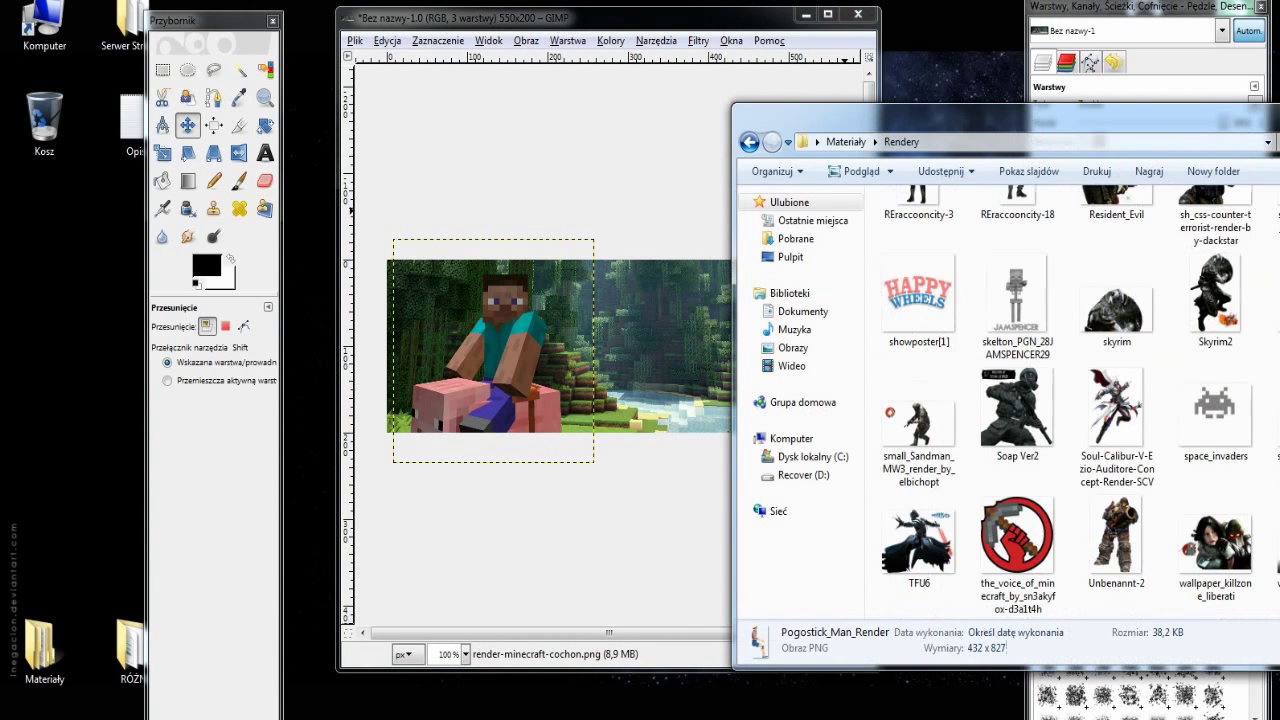
pyautogui.scroll(-3, 1060, 400)
pyautogui.scroll(-3, 1060, 400)
pyautogui.scroll(-3, 1060, 400)
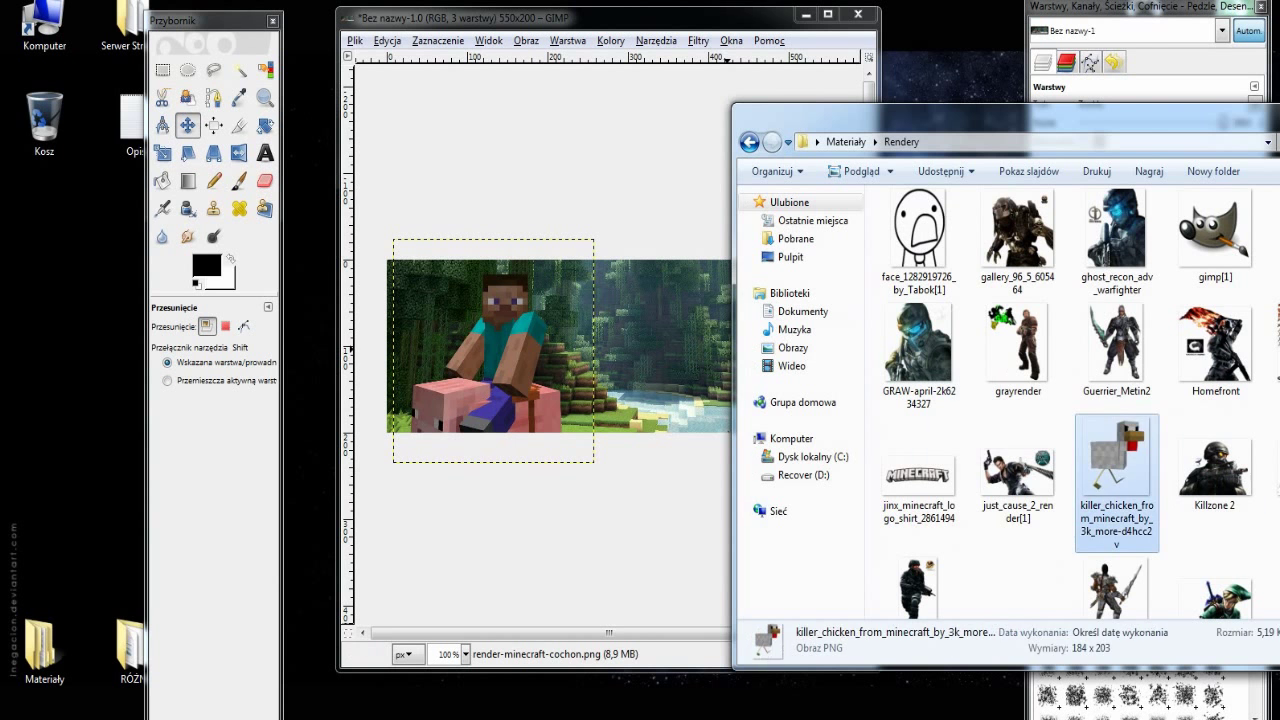
pyautogui.moveTo(1117, 460); pyautogui.dragTo(607, 434)
pyautogui.moveTo(655, 358)
pyautogui.mouseDown()
pyautogui.moveTo(653, 387)
pyautogui.moveTo(608, 459)
pyautogui.moveTo(625, 461)
pyautogui.mouseUp()
# - Scale the chicken layer to 100 px wide and move it up beside the pig
pyautogui.click(568, 40)
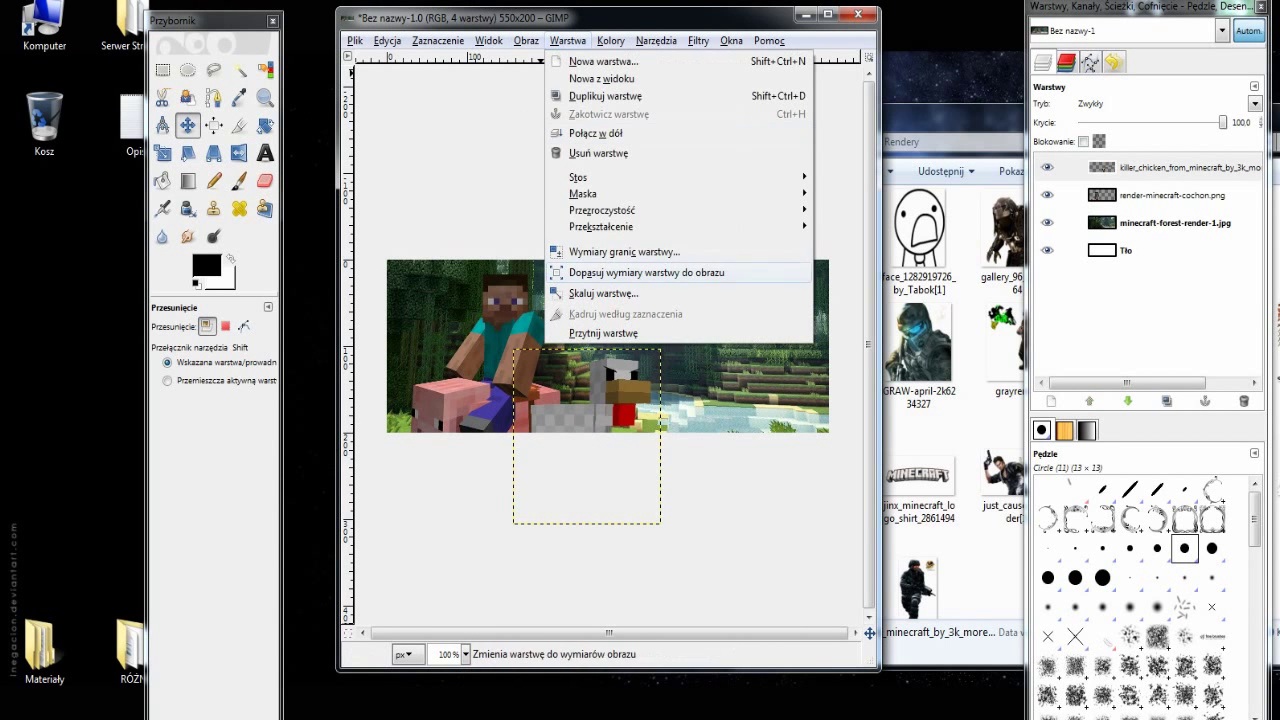
pyautogui.click(610, 286)
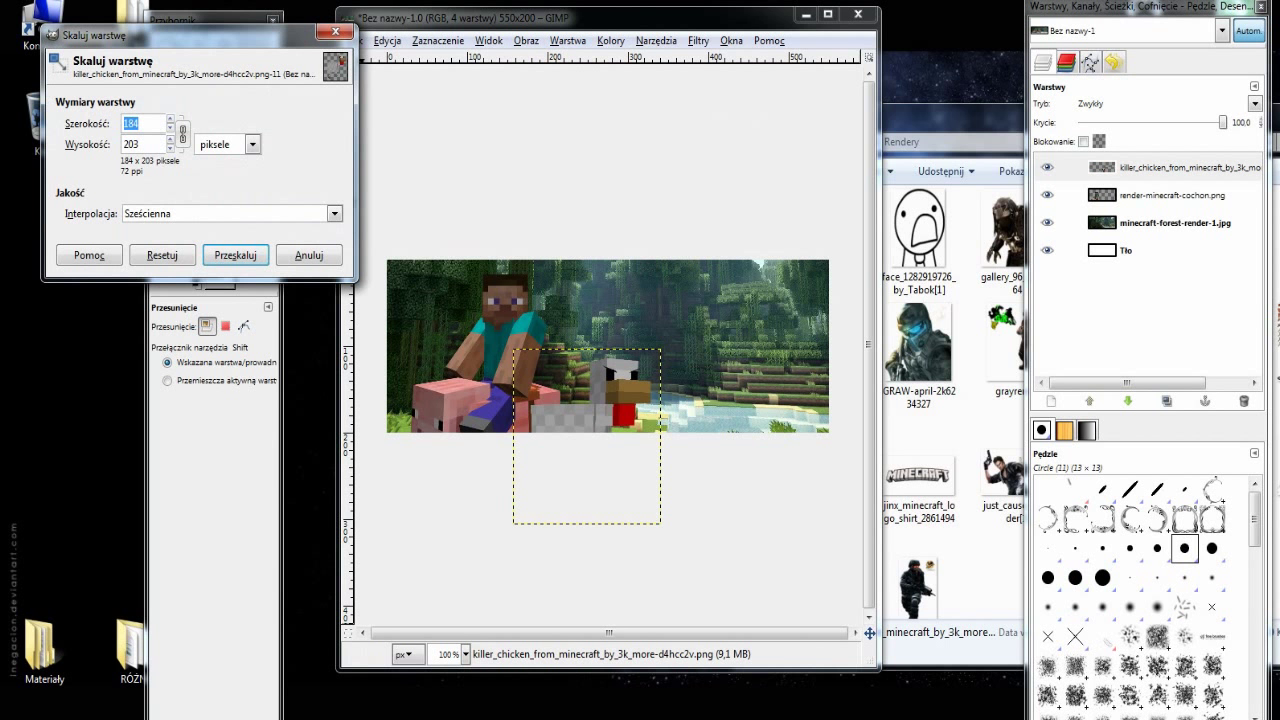
pyautogui.write('100')
pyautogui.press('Return')
pyautogui.moveTo(597, 404)
pyautogui.mouseDown()
pyautogui.moveTo(597, 393)
pyautogui.moveTo(582, 416)
pyautogui.mouseUp()
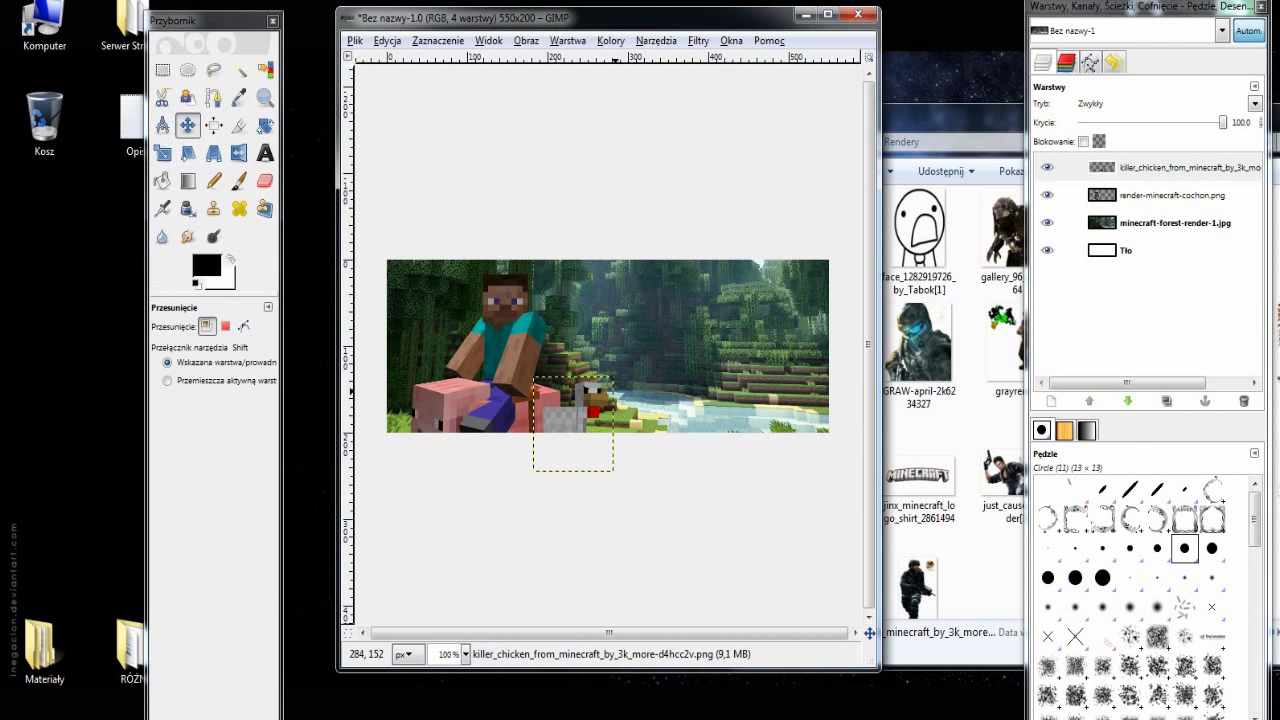
# - Merge the chicken layer down into the Steve-on-pig layer and nudge the result left
pyautogui.click(1130, 195)
pyautogui.rightClick(1132, 167)
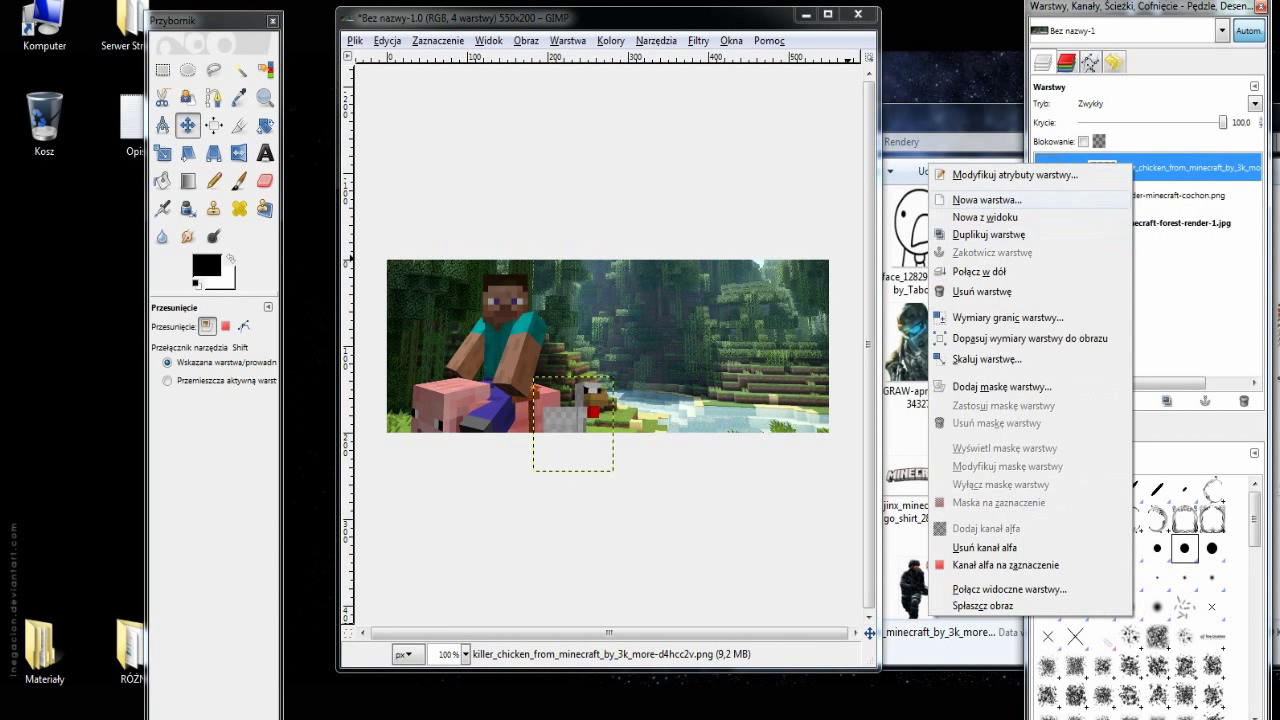
pyautogui.press('Escape')
pyautogui.click(1130, 195)
pyautogui.click(1130, 167)
pyautogui.rightClick(1155, 167)
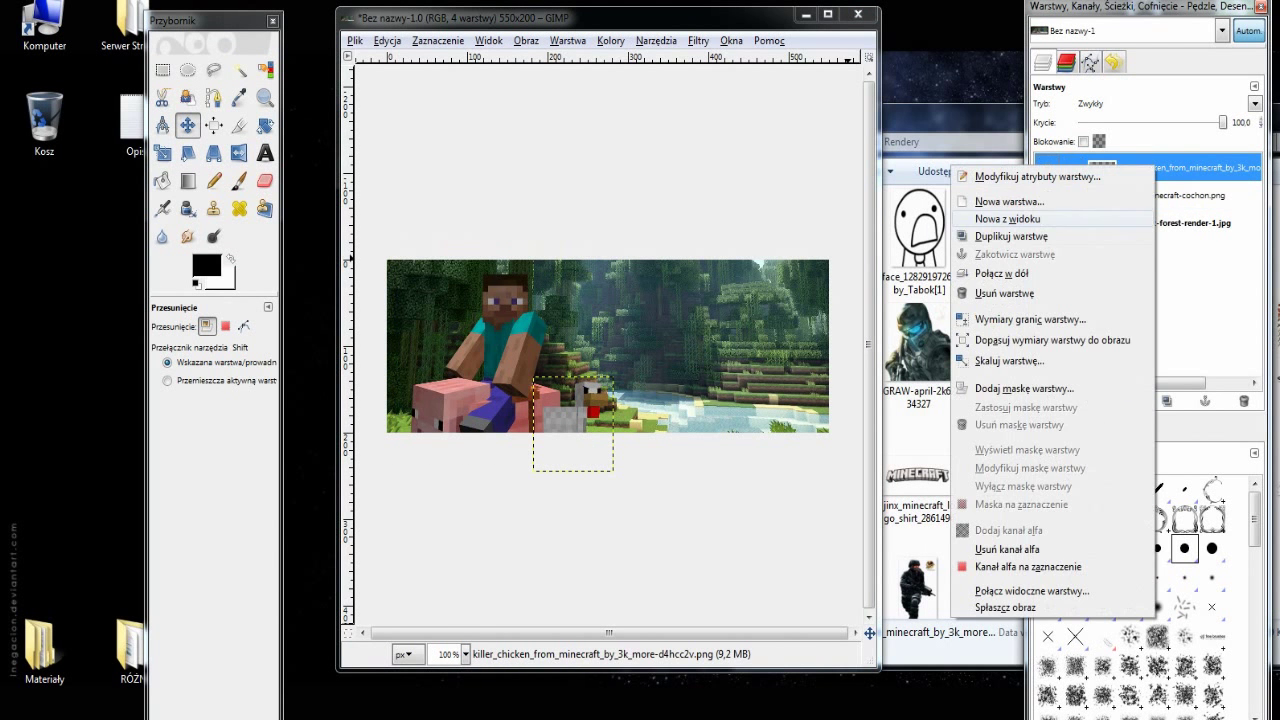
pyautogui.click(1040, 273)
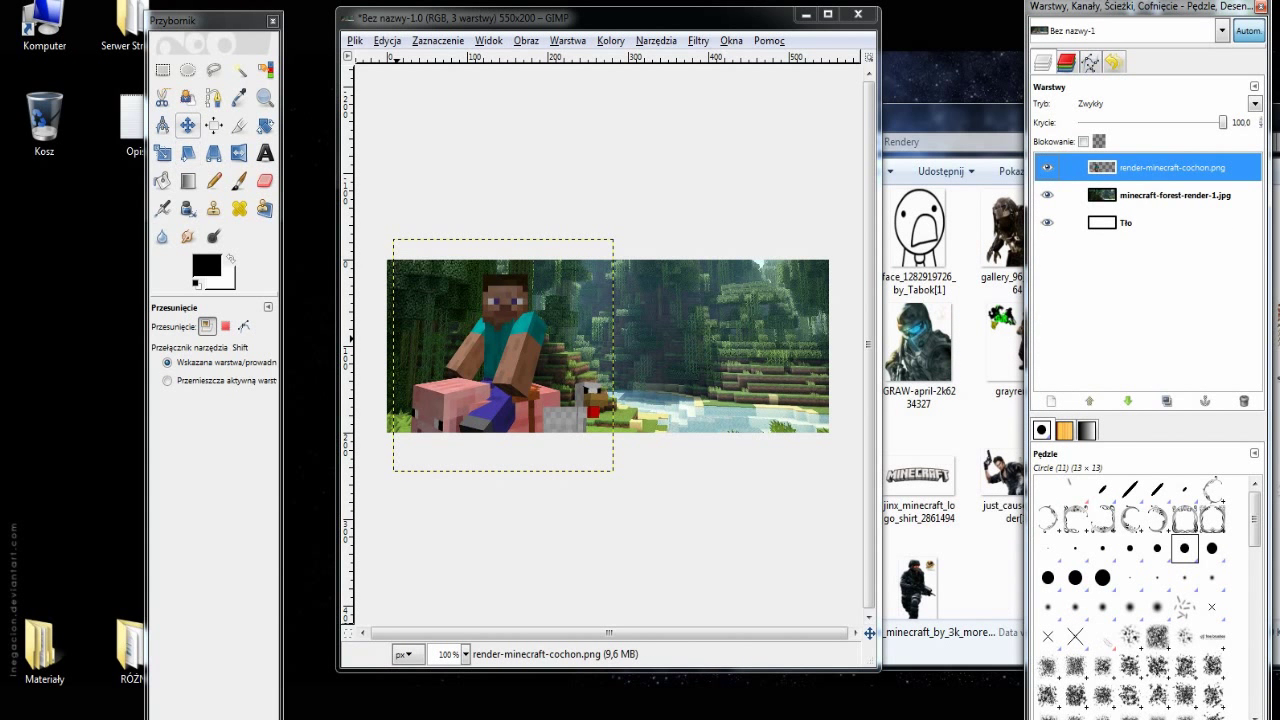
pyautogui.moveTo(508, 404); pyautogui.dragTo(500, 402)
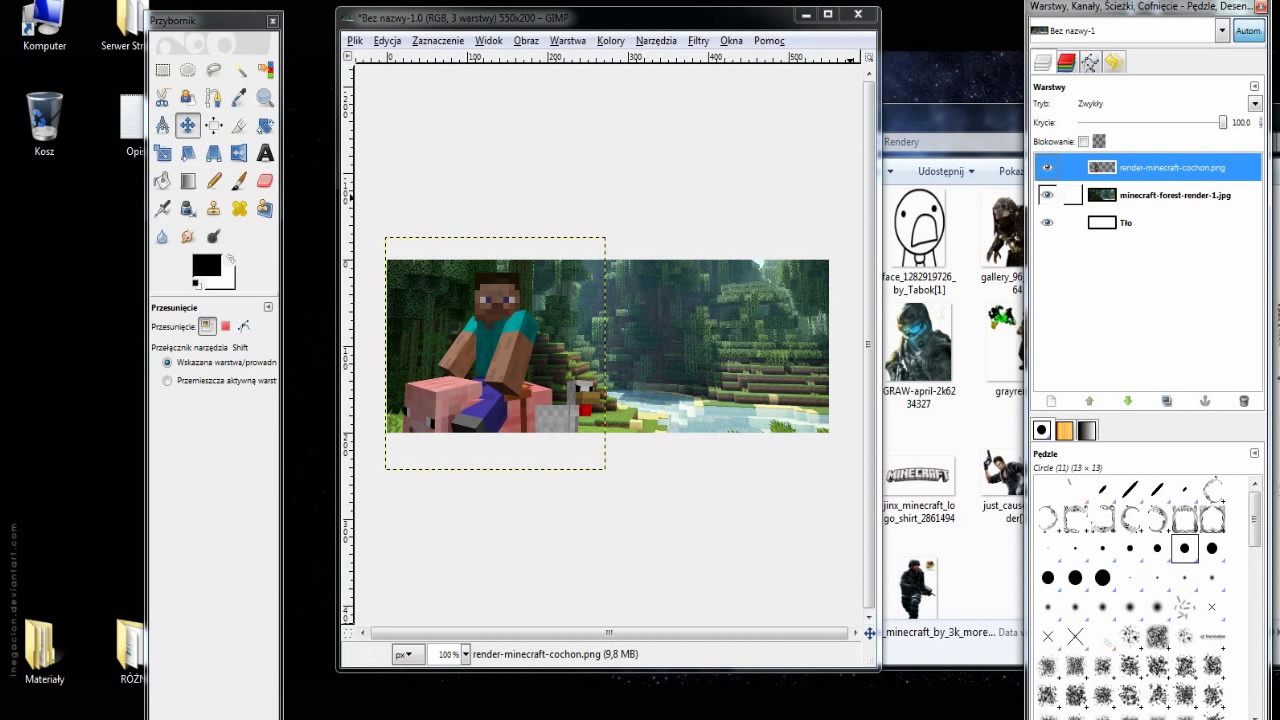
# - Duplicate the Steve-on-pig layer and expand the original to full image size
pyautogui.rightClick(1130, 167)
pyautogui.click(1030, 234)
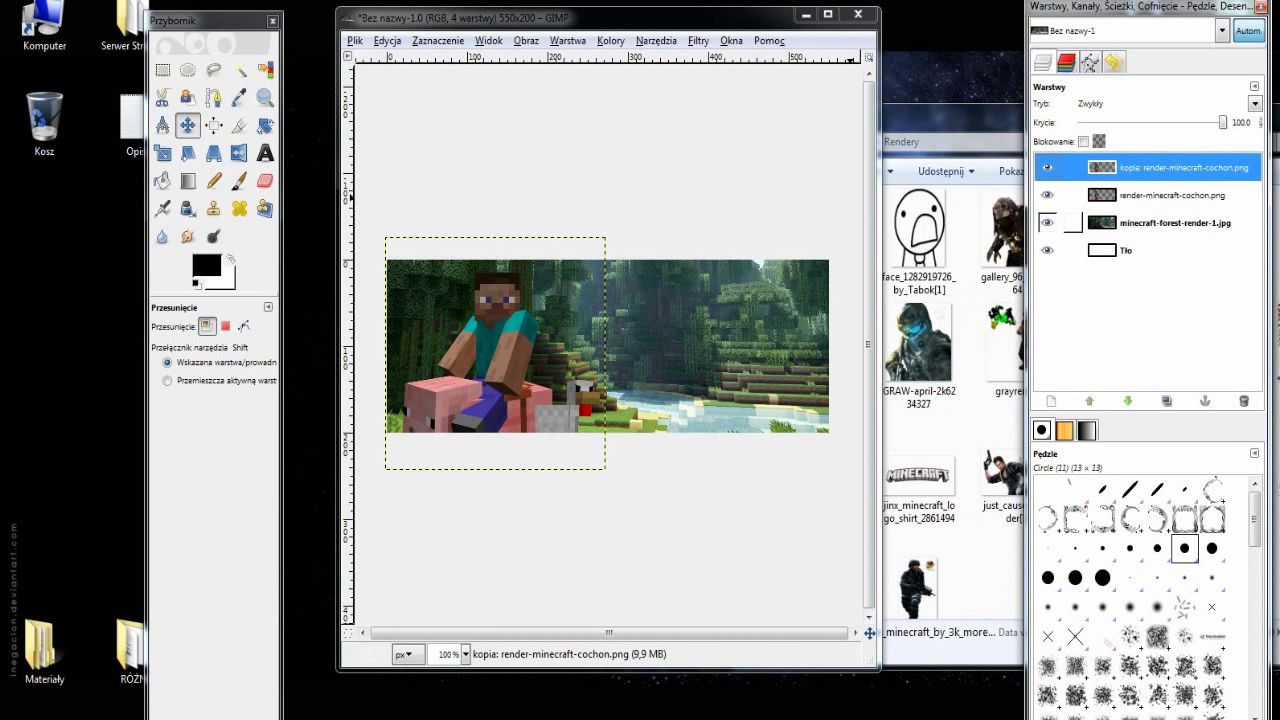
pyautogui.click(1100, 195)
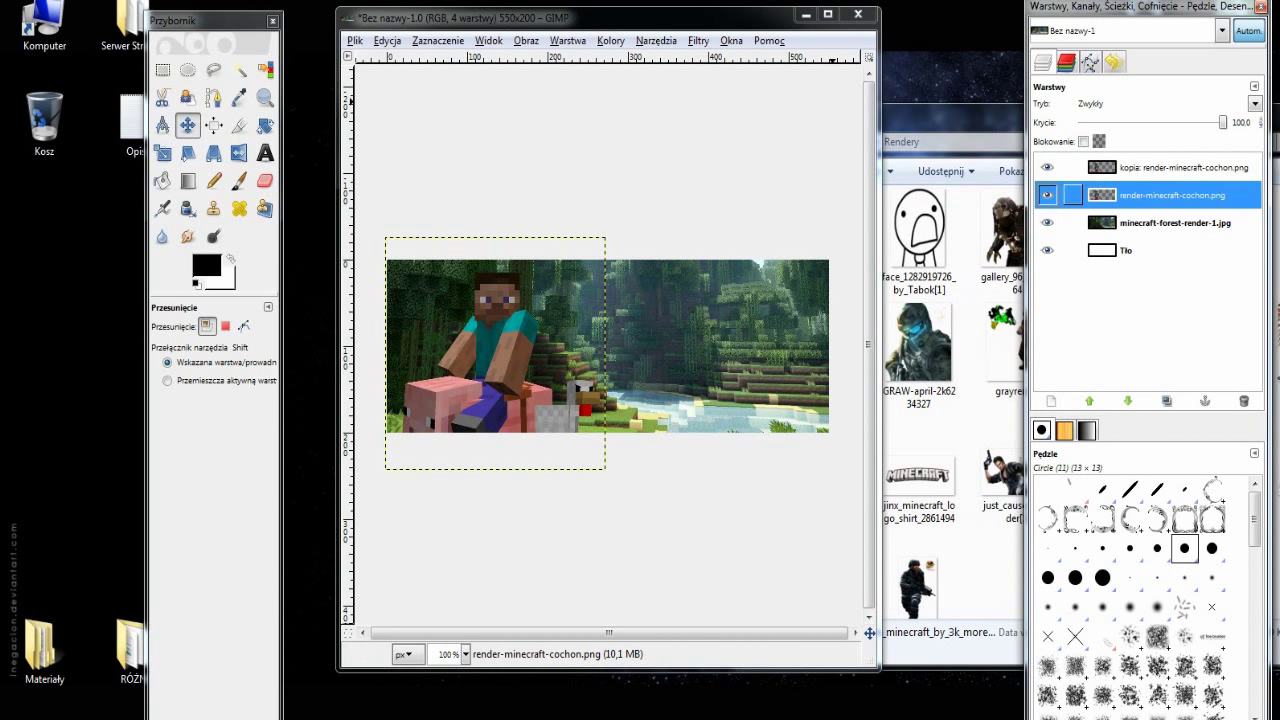
pyautogui.rightClick(1175, 197)
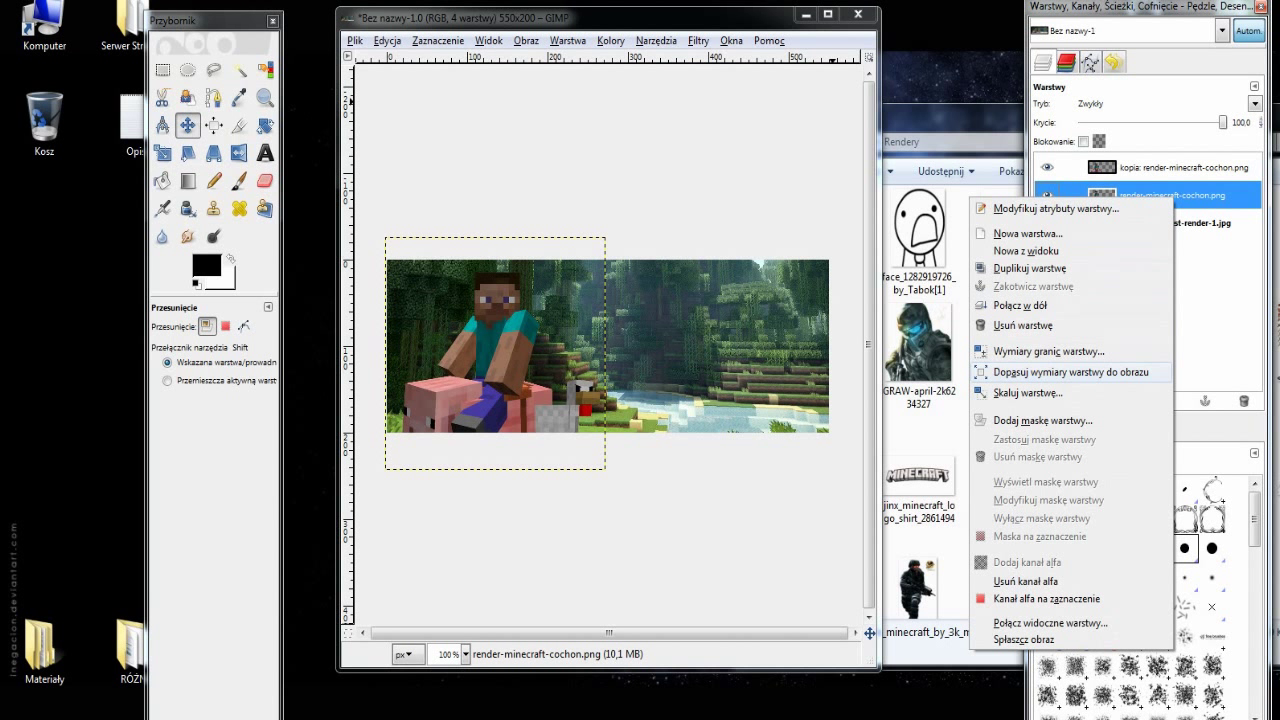
pyautogui.click(1070, 372)
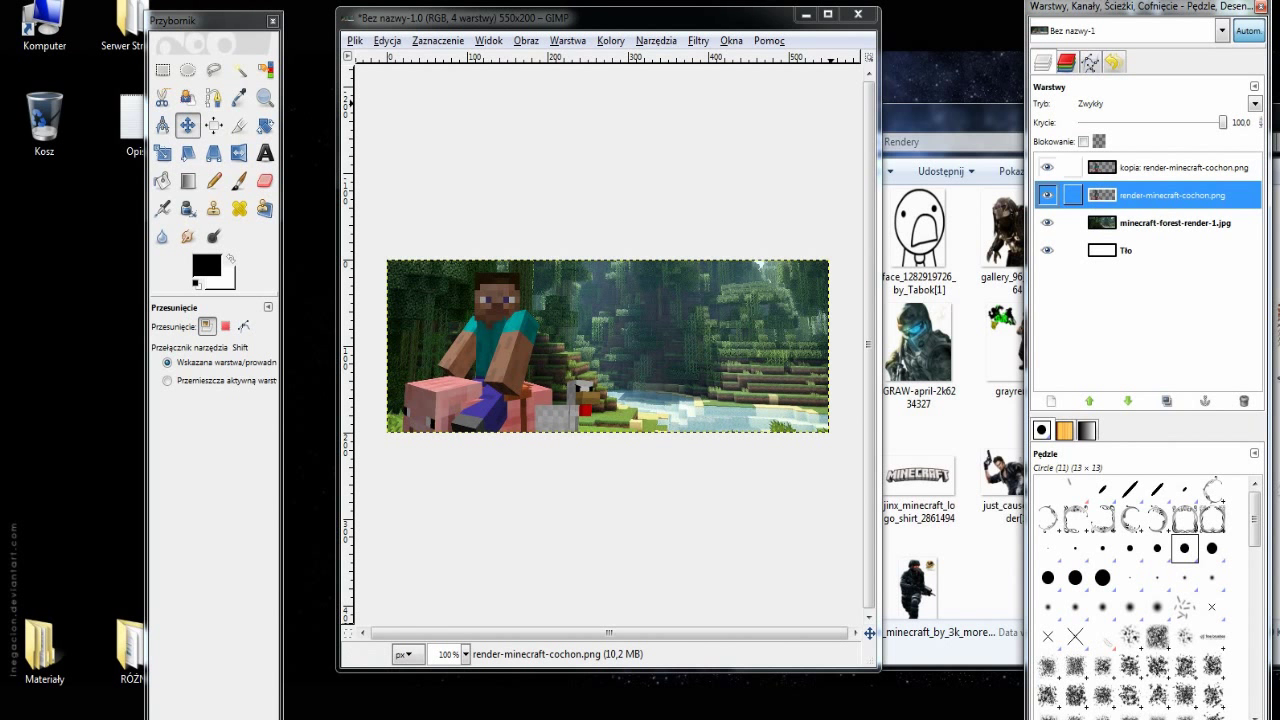
# - Apply a 30 px Gaussian blur to the lower, original Steve-on-pig layer
pyautogui.click(698, 40)
pyautogui.moveTo(728, 124)
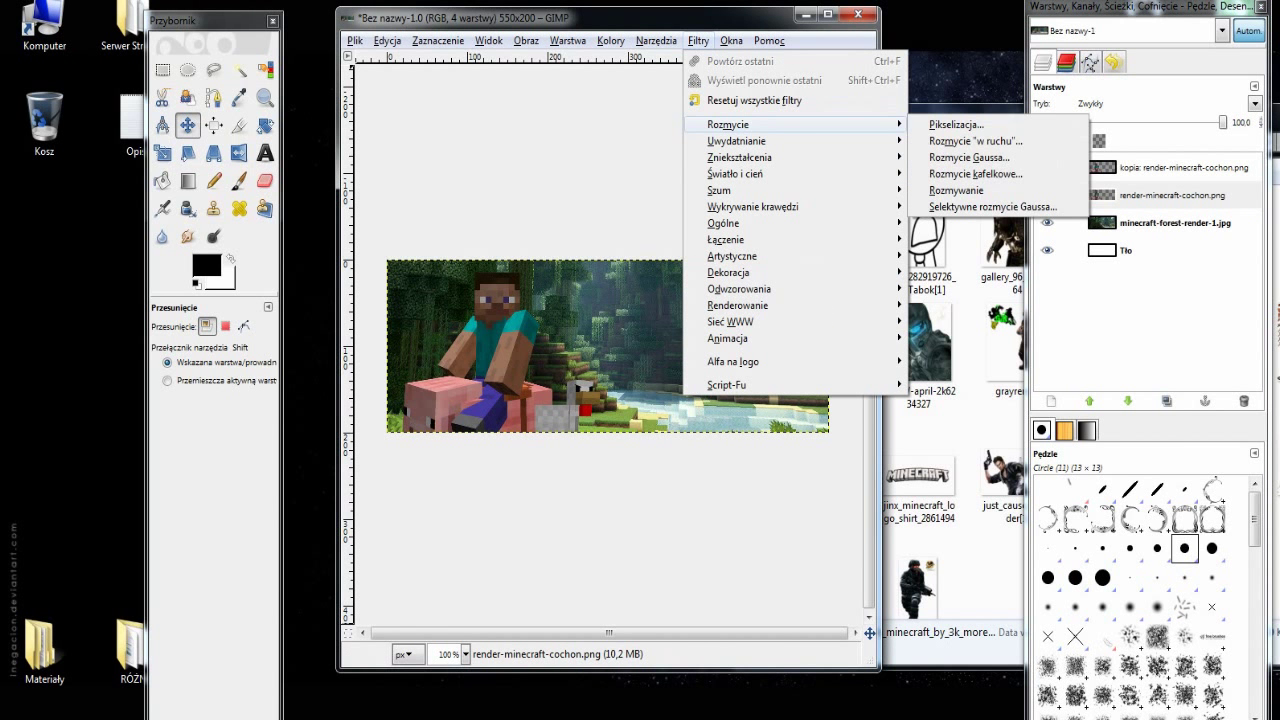
pyautogui.click(969, 157)
pyautogui.click(174, 336)
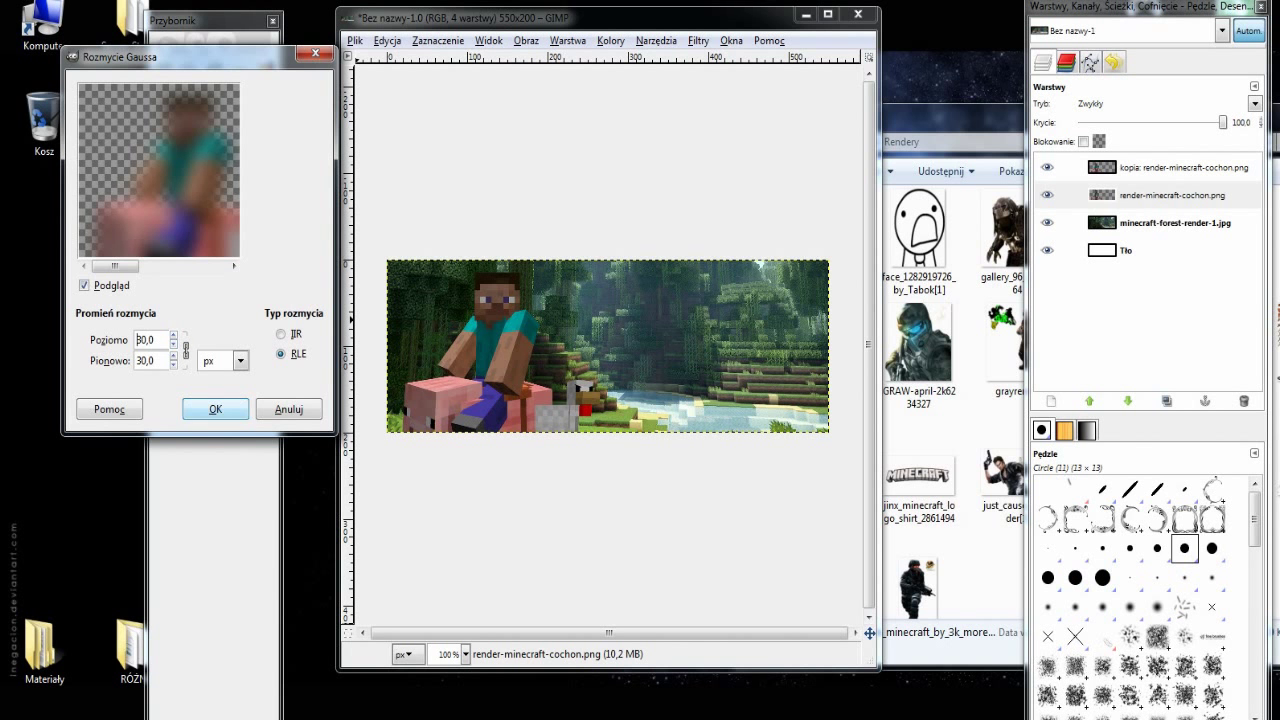
pyautogui.click(215, 409)
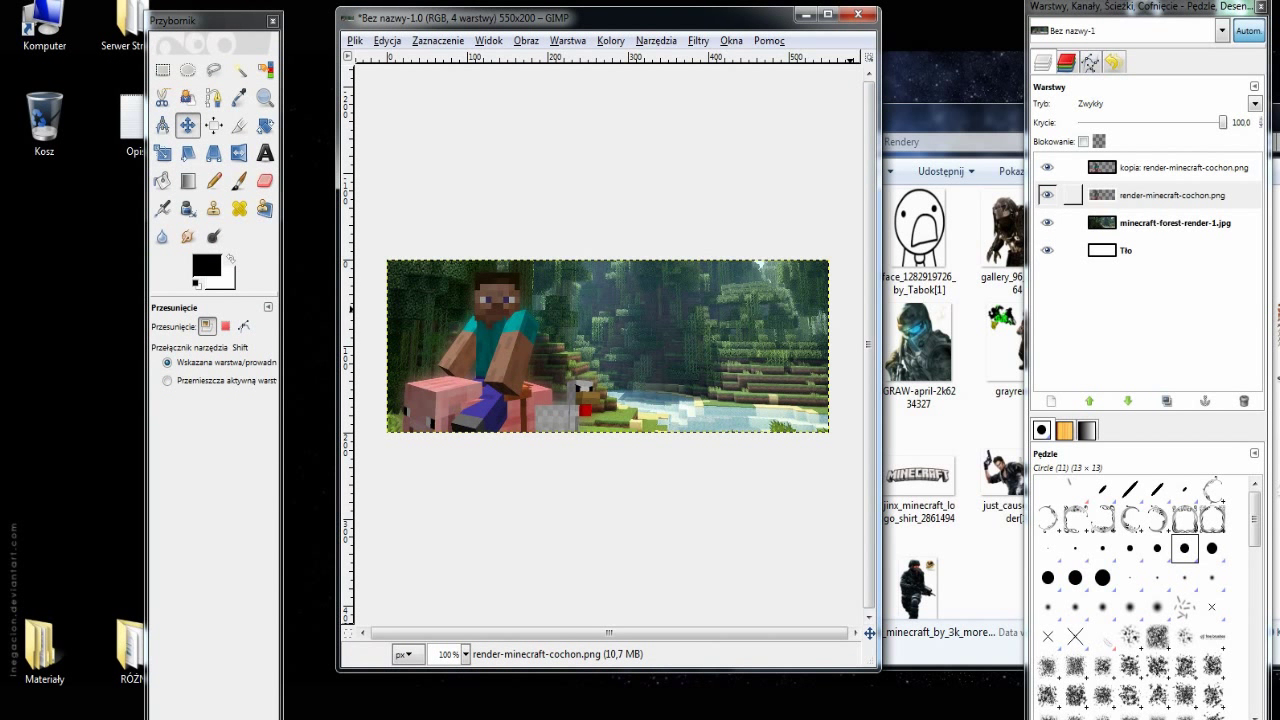
pyautogui.rightClick(1130, 196)
# - Duplicate the blurred layer twice, then delete the extra blurred copy
pyautogui.click(988, 268)
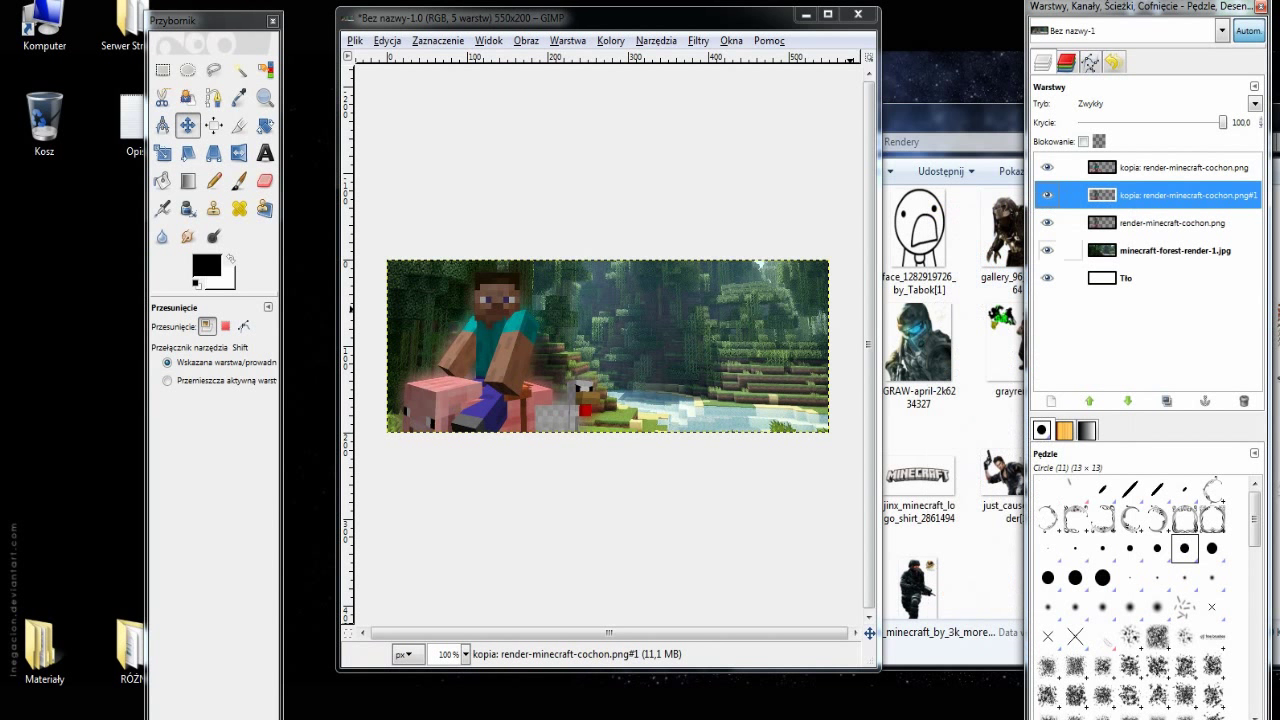
pyautogui.rightClick(1152, 195)
pyautogui.click(1000, 269)
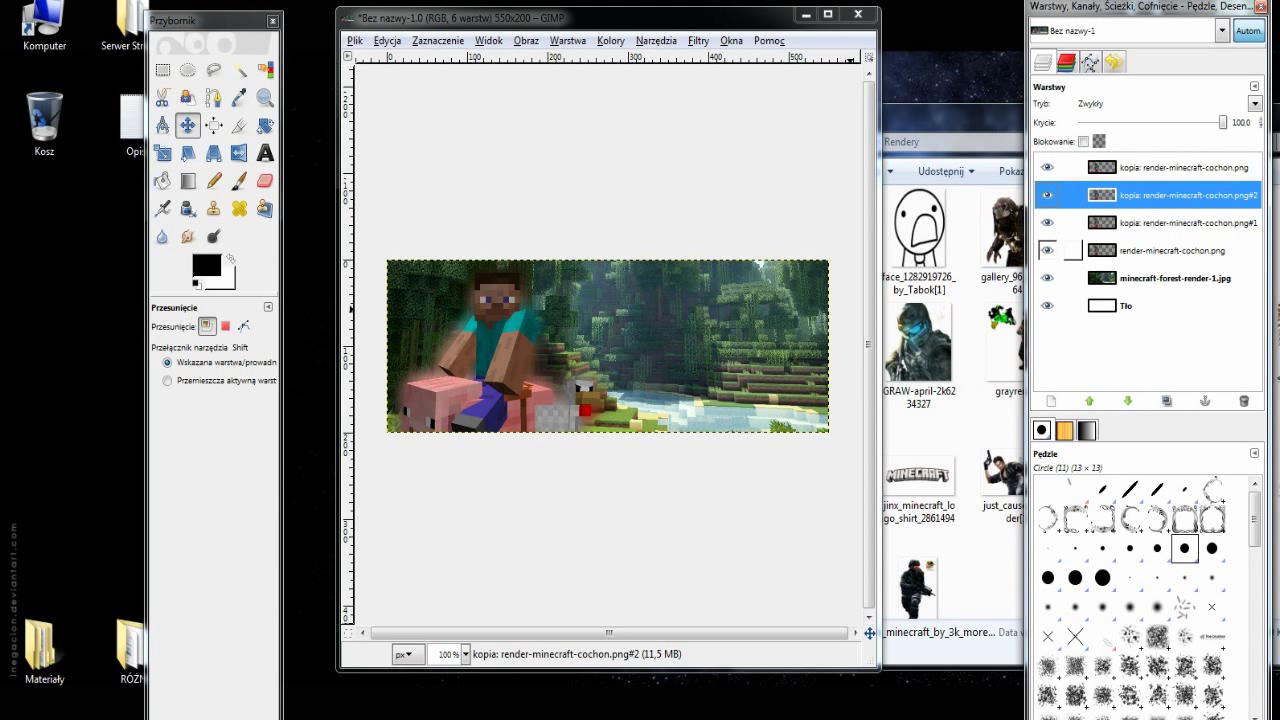
pyautogui.rightClick(1073, 195)
pyautogui.click(973, 327)
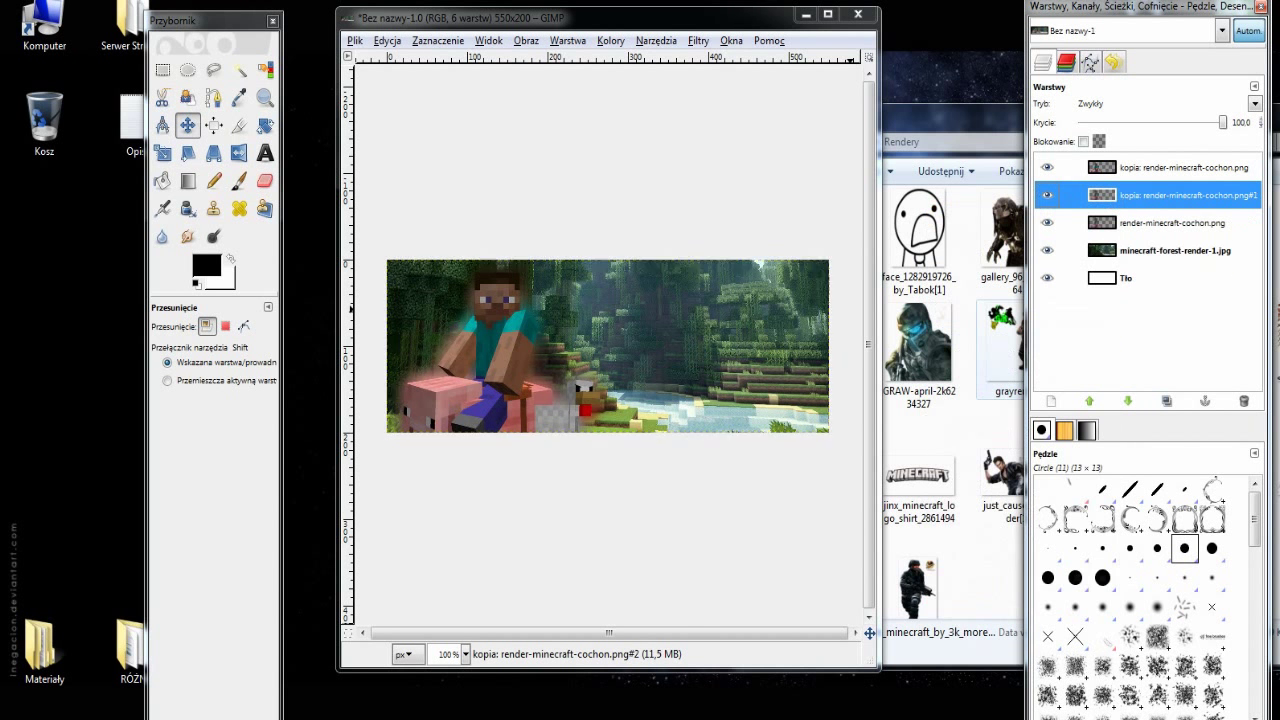
# - Merge the blurred copy, then the sharp top copy, down into the blurred layer
pyautogui.rightClick(1073, 195)
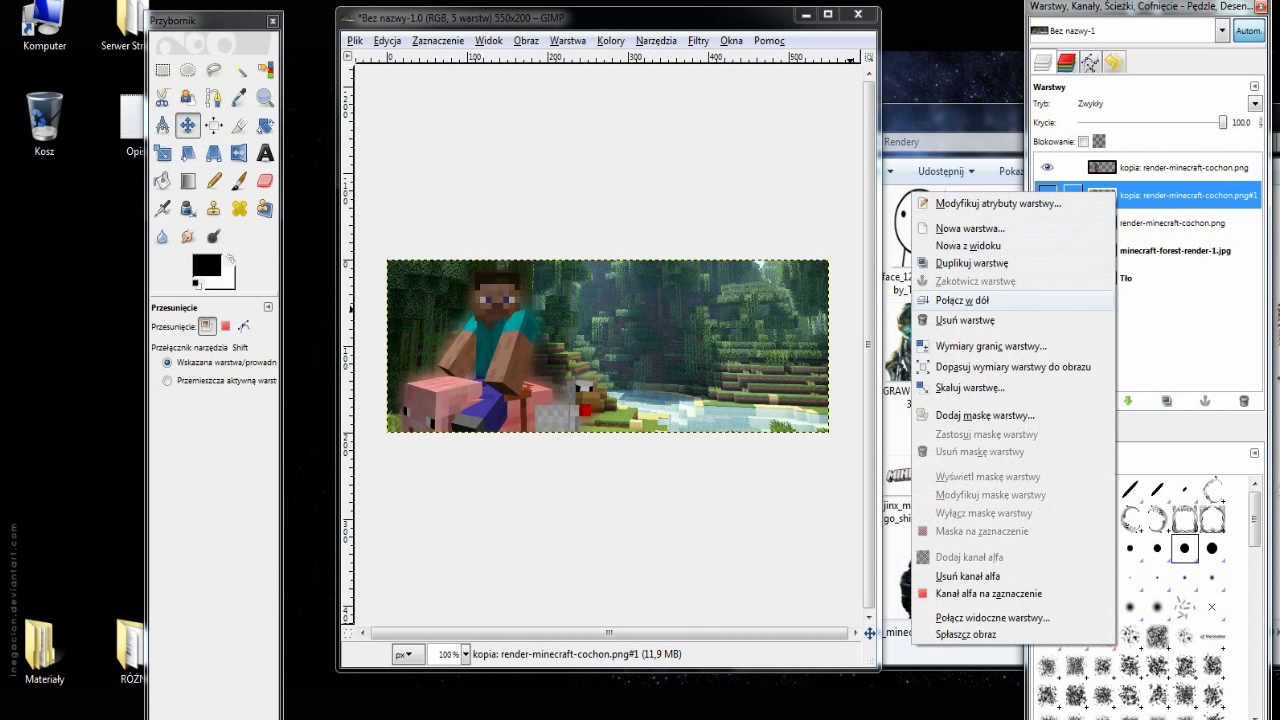
pyautogui.click(965, 318)
pyautogui.rightClick(1073, 167)
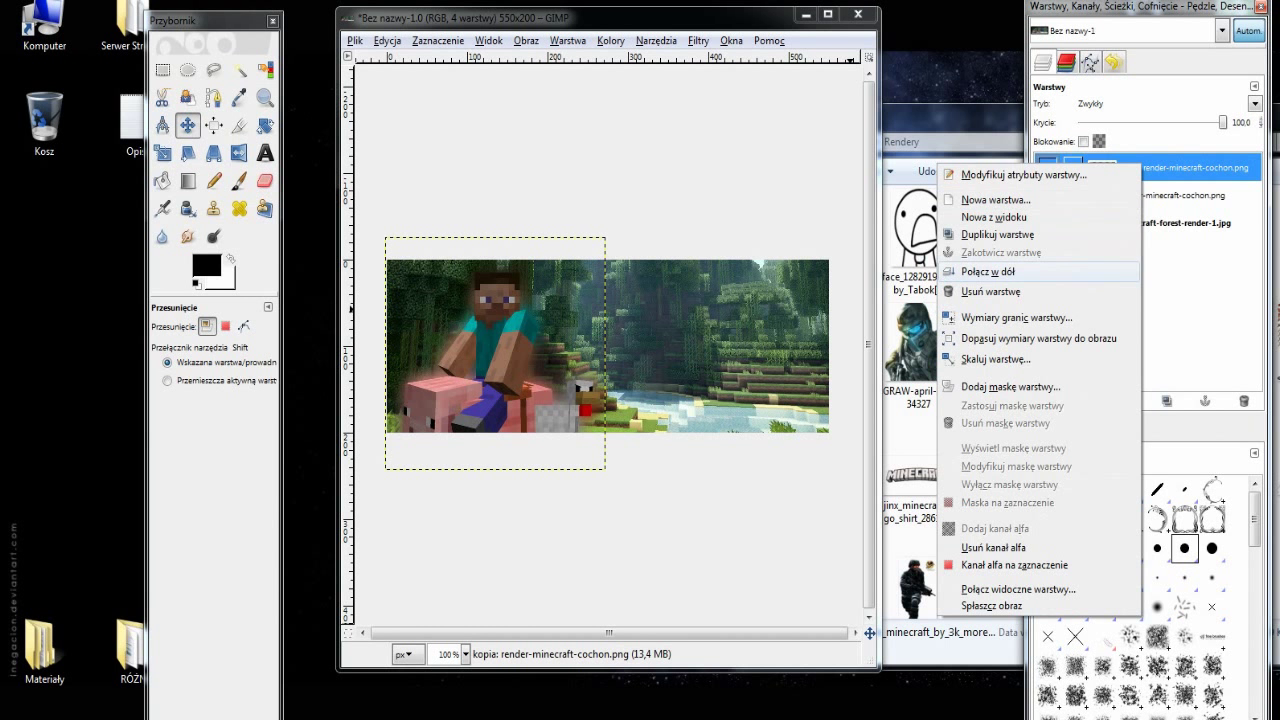
pyautogui.click(988, 271)
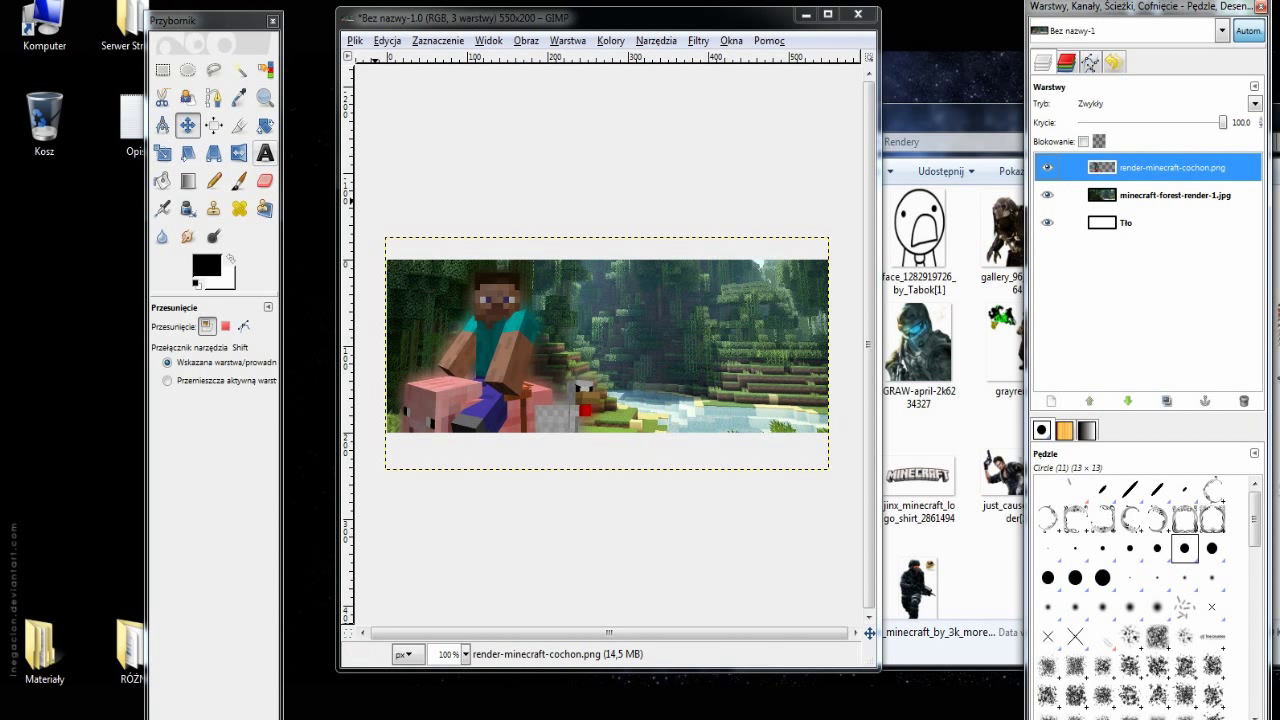
# - Add a 'Slake' text box across the banner's upper middle and narrow its left edge
pyautogui.click(264, 153)
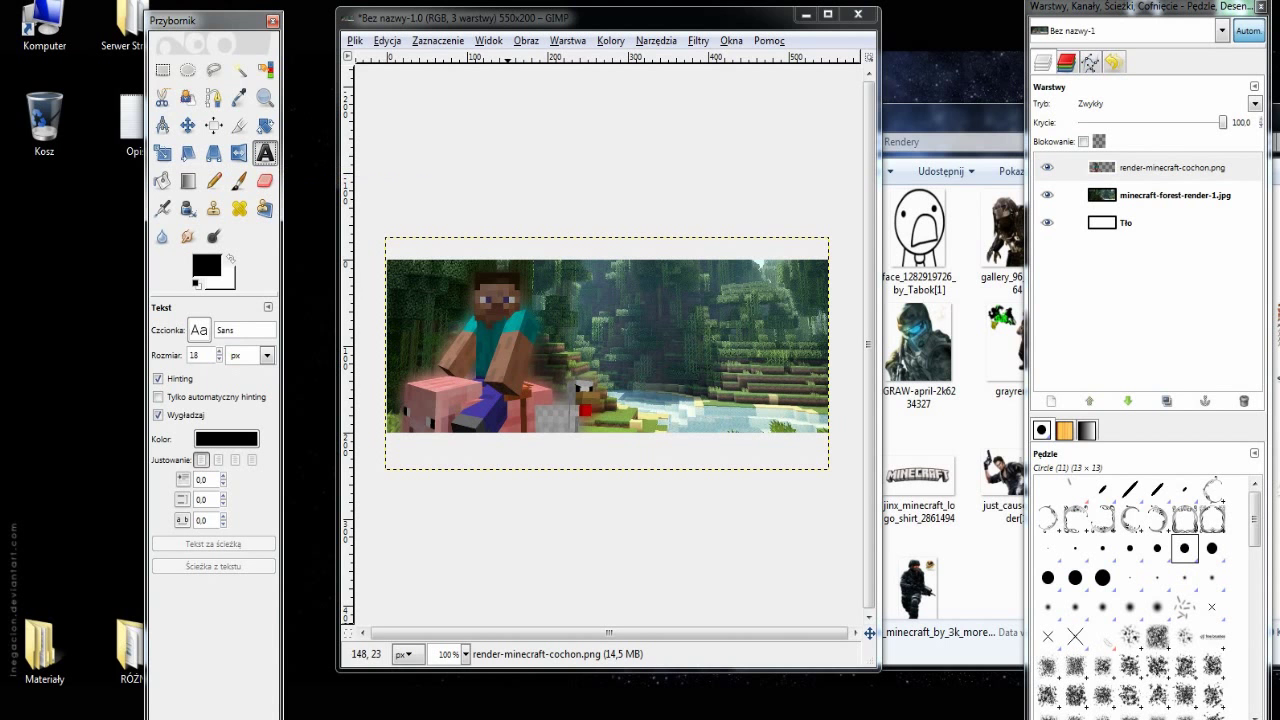
pyautogui.moveTo(517, 275); pyautogui.dragTo(765, 381)
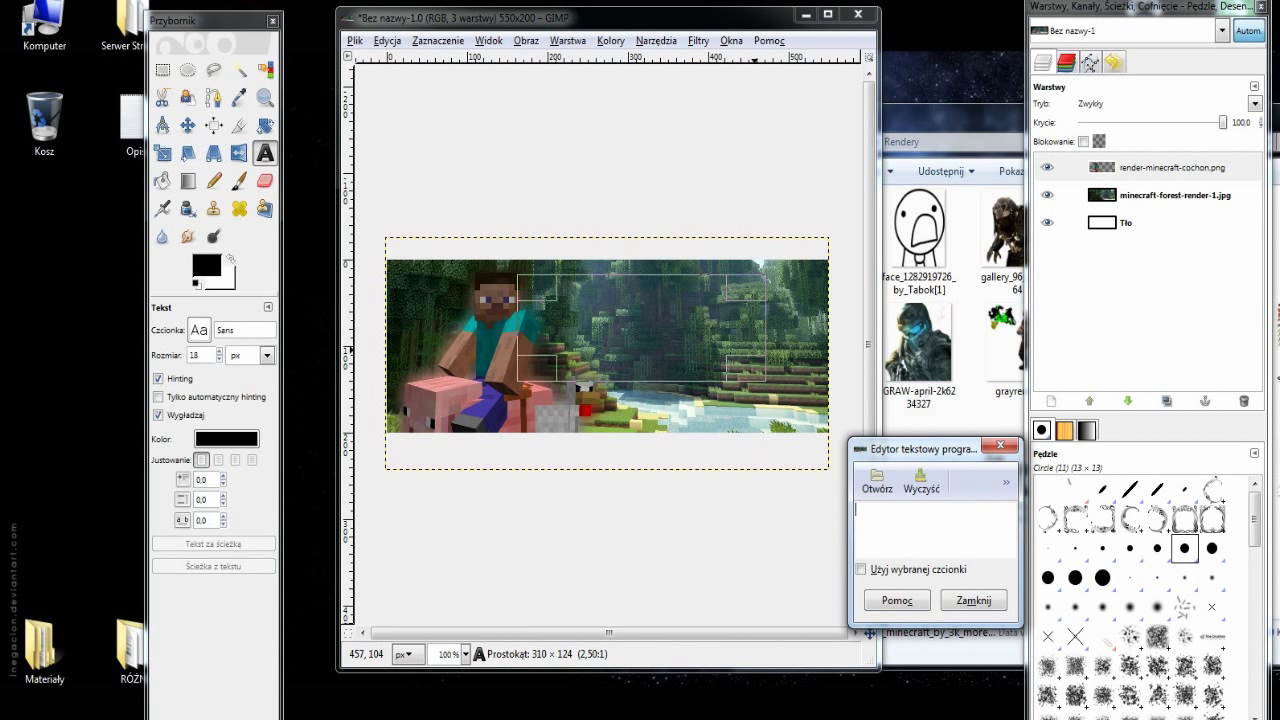
pyautogui.write('Slake')
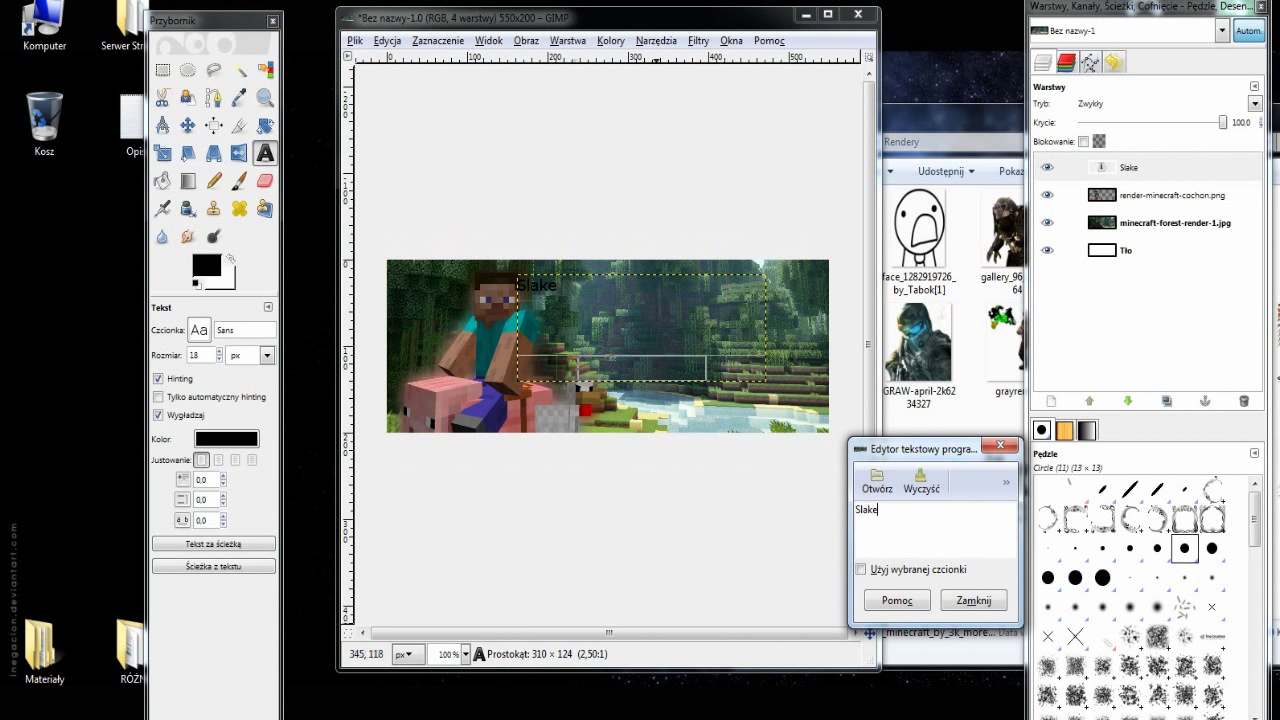
pyautogui.moveTo(518, 328); pyautogui.dragTo(609, 328)
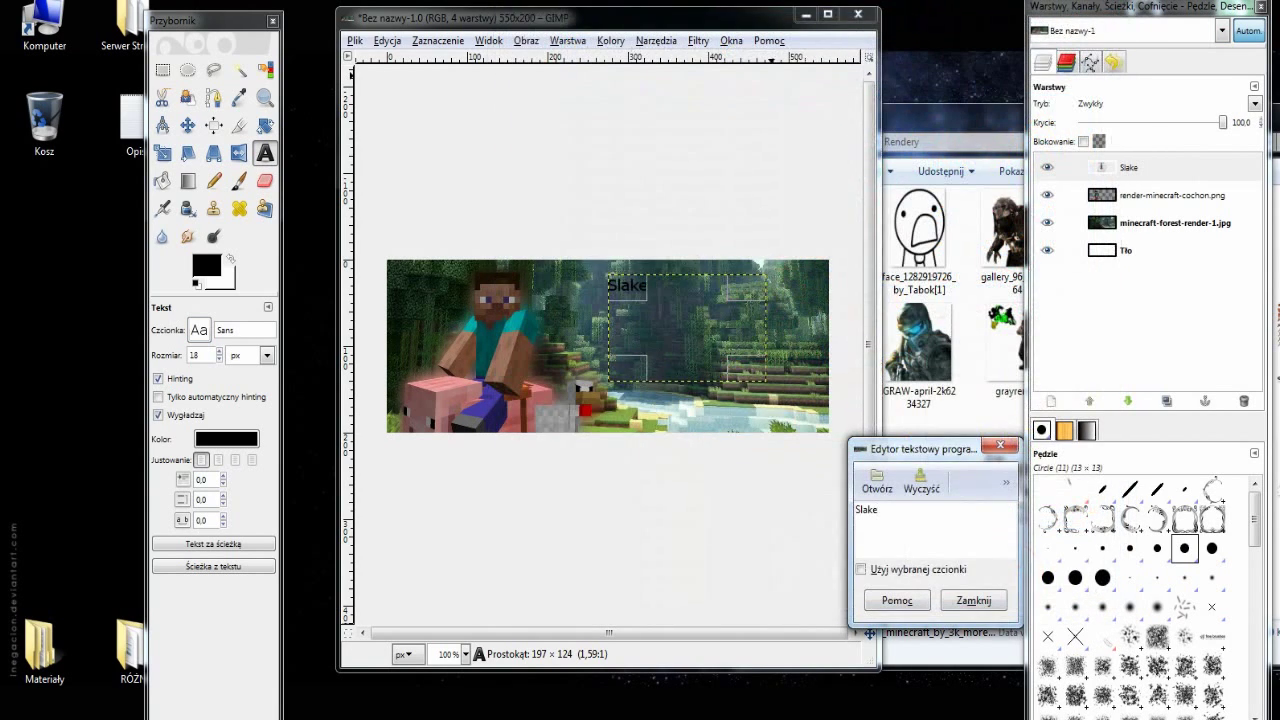
pyautogui.click(610, 40)
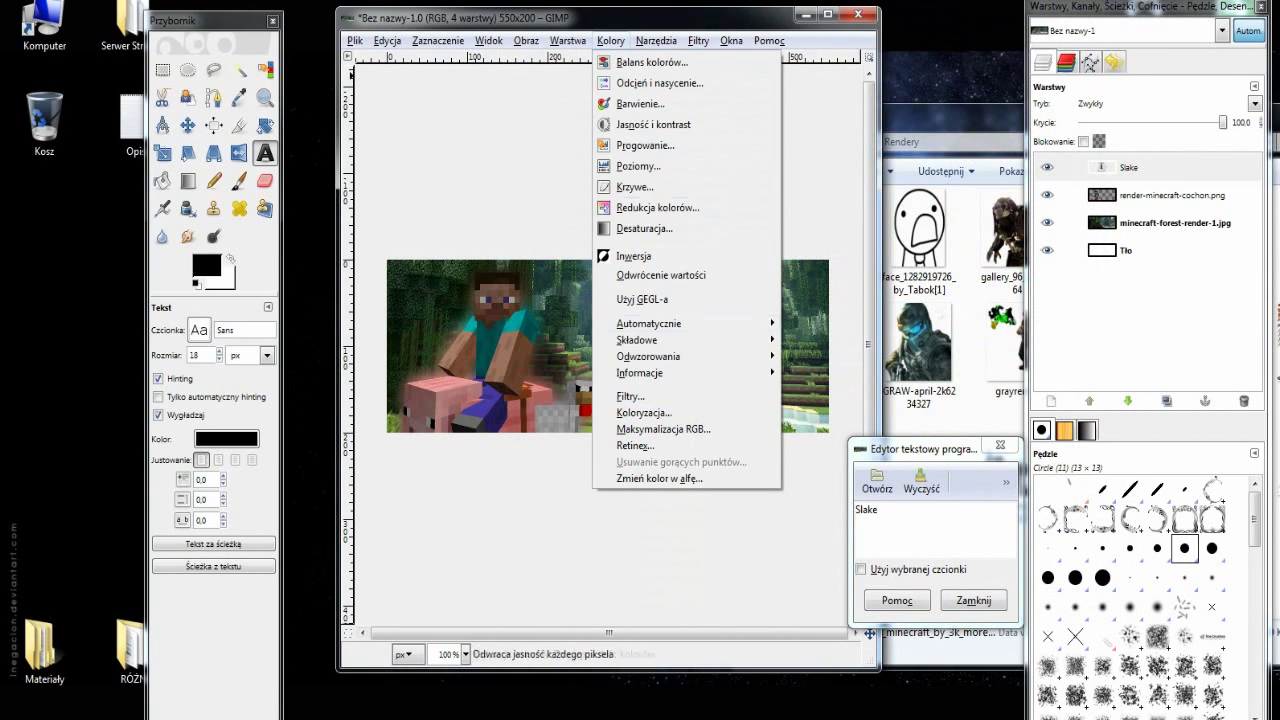
pyautogui.click(832, 446)
# - Select all of the title text and set it in the Trajan Pro font
pyautogui.click(866, 509)
pyautogui.hotkey('ctrl', 'a')
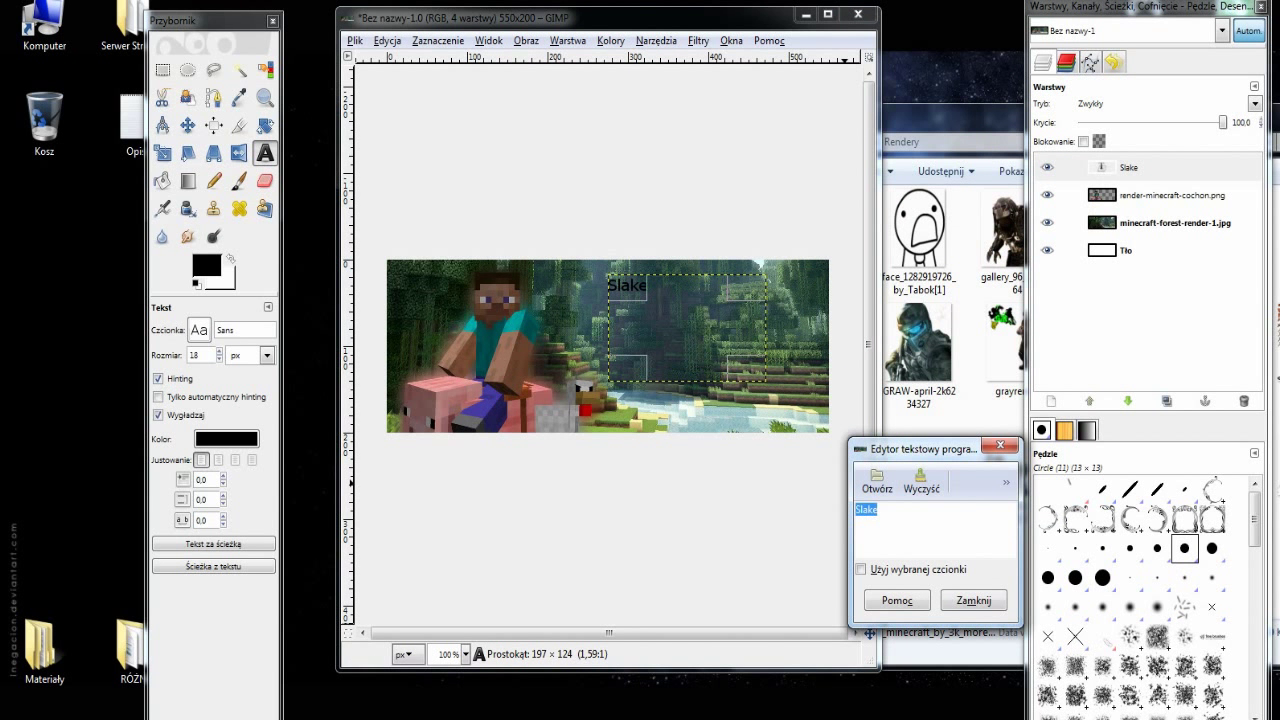
pyautogui.click(199, 330)
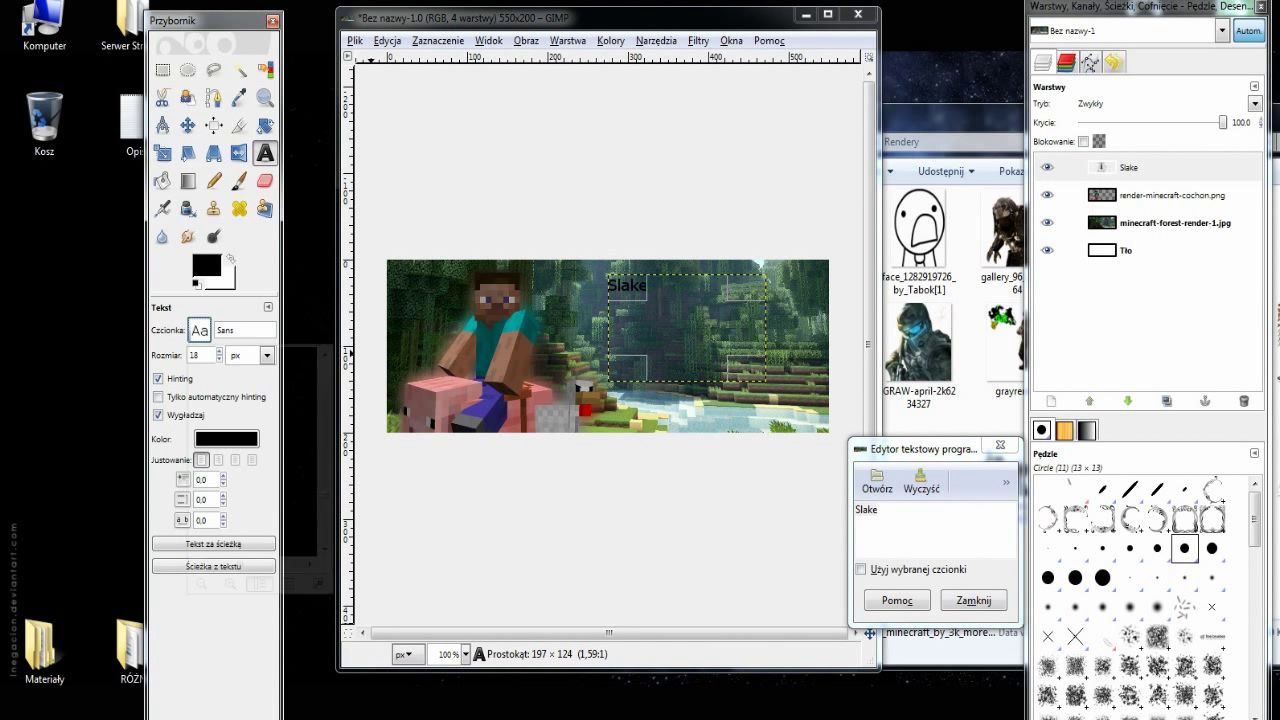
pyautogui.scroll(-2, 255, 450)
pyautogui.scroll(-2, 255, 450)
pyautogui.scroll(-2, 255, 450)
pyautogui.scroll(-2, 255, 450)
pyautogui.scroll(-2, 255, 450)
pyautogui.scroll(-2, 255, 450)
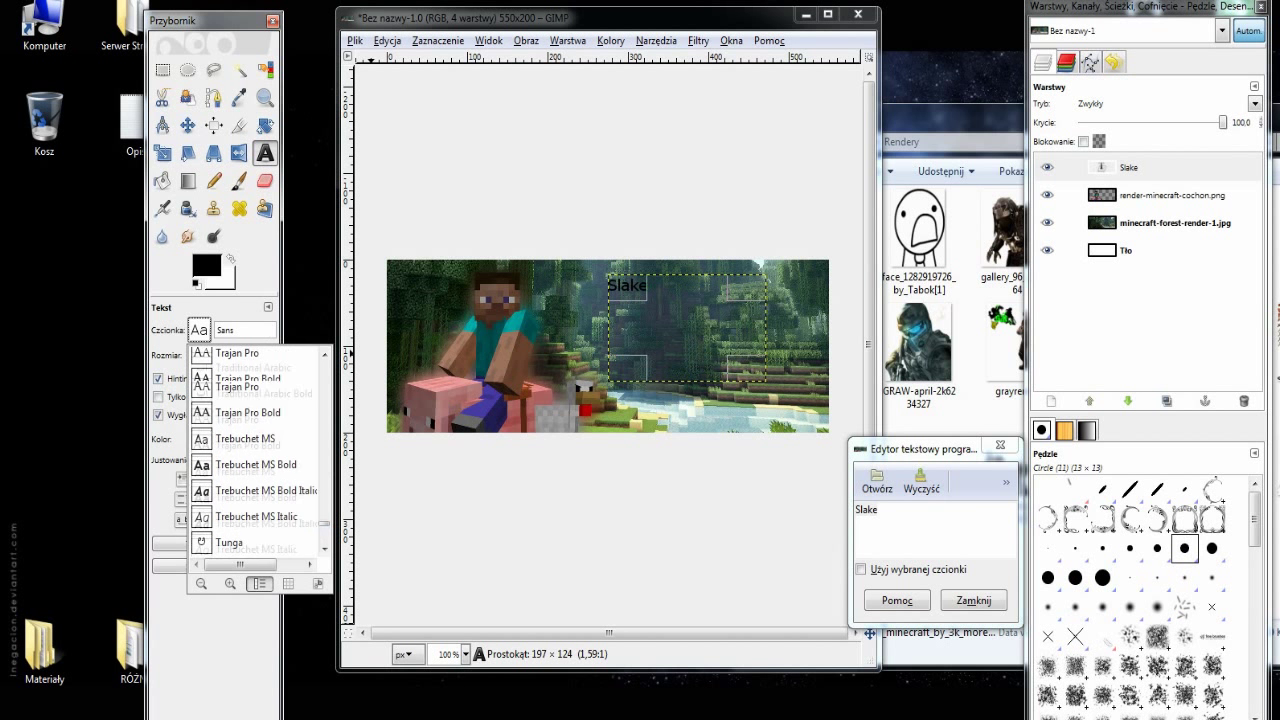
pyautogui.scroll(3, 255, 450)
pyautogui.click(240, 520)
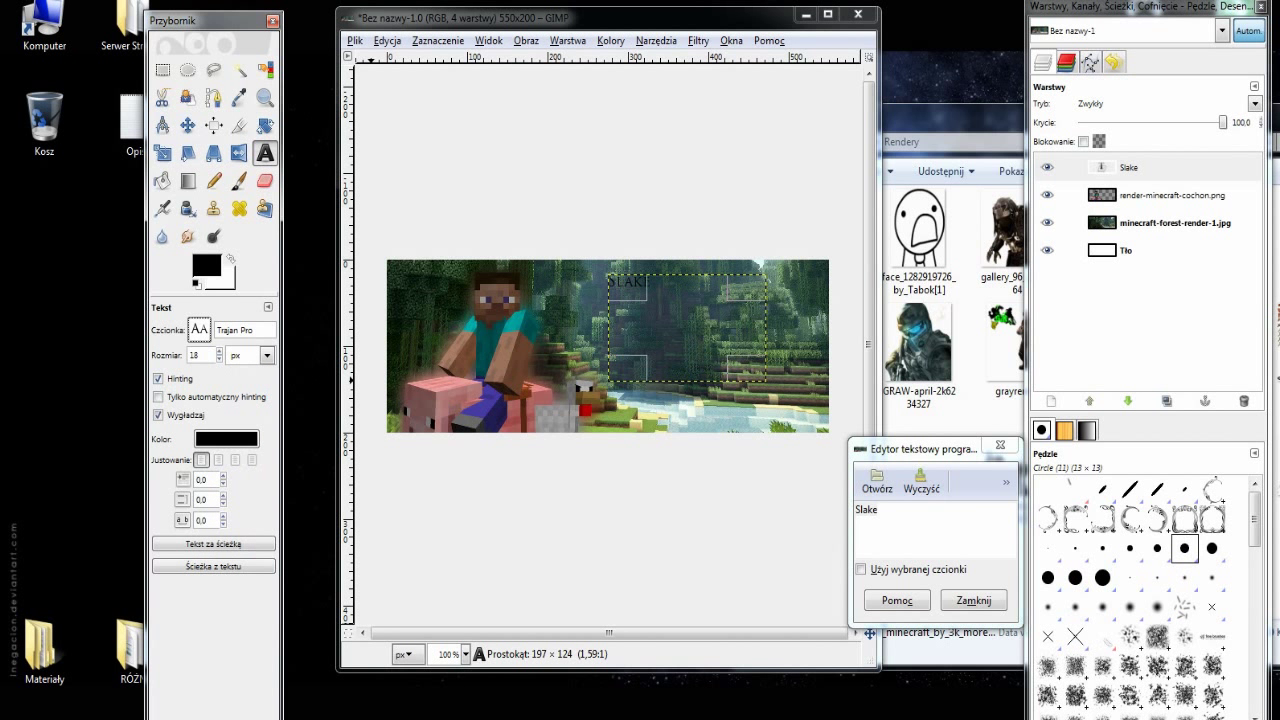
# - Set the title size to 56 and retype it in capitals as 'SLAKE'
pyautogui.write('56')
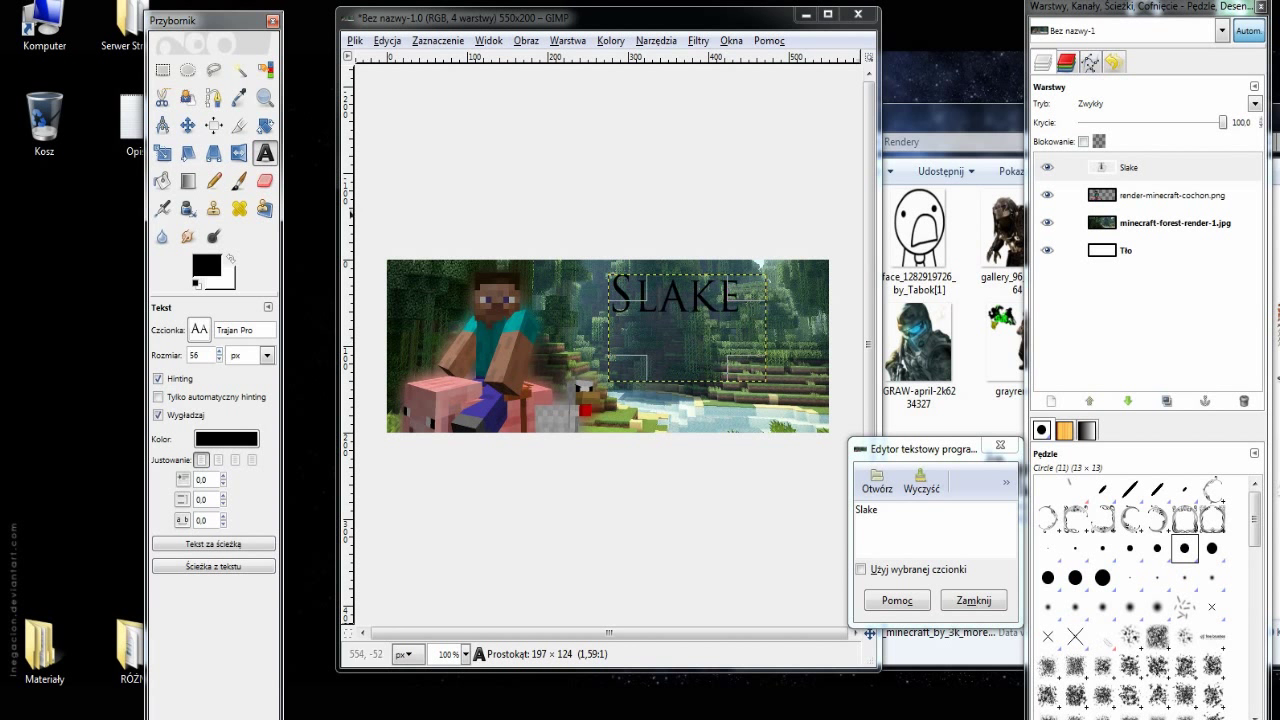
pyautogui.press('Return')
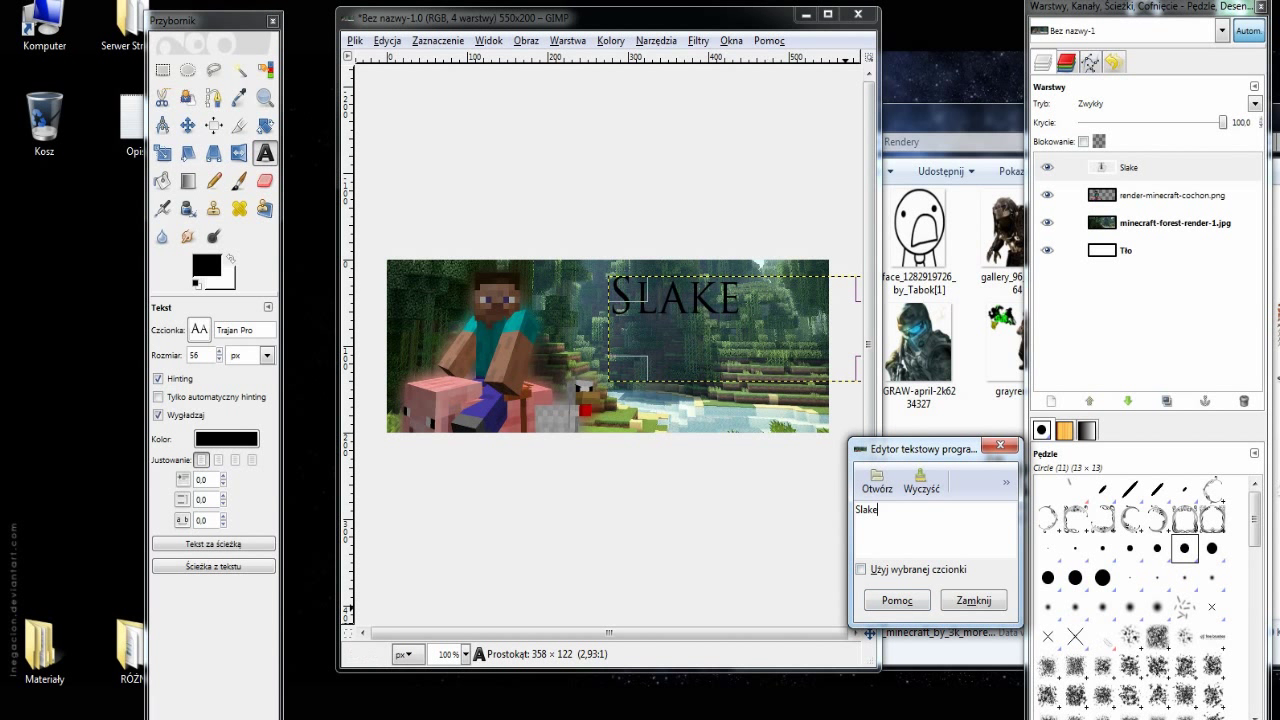
pyautogui.write('SLAK')
pyautogui.press('BackSpace')
pyautogui.press('BackSpace')
pyautogui.press('BackSpace')
pyautogui.press('BackSpace')
pyautogui.press('BackSpace')
pyautogui.write('SLAKE')
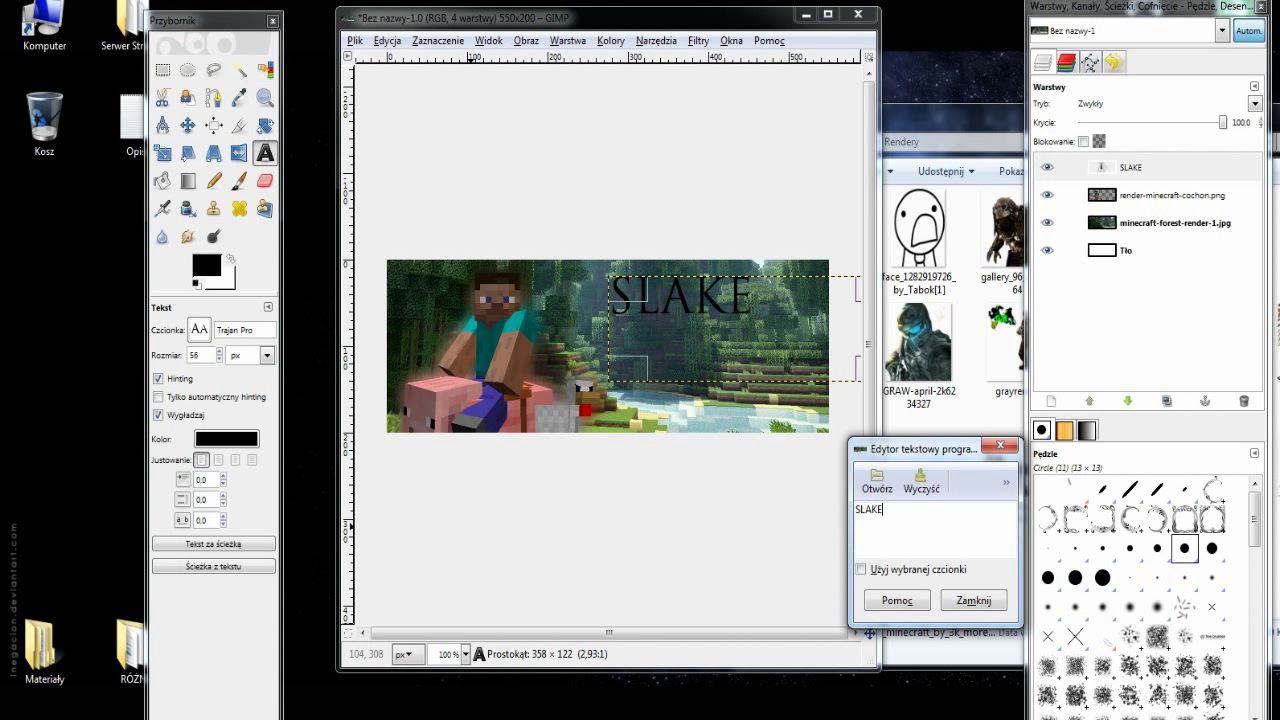
# - Make the title white Trajan Pro Bold and reduce its size to 36
pyautogui.click(240, 329)
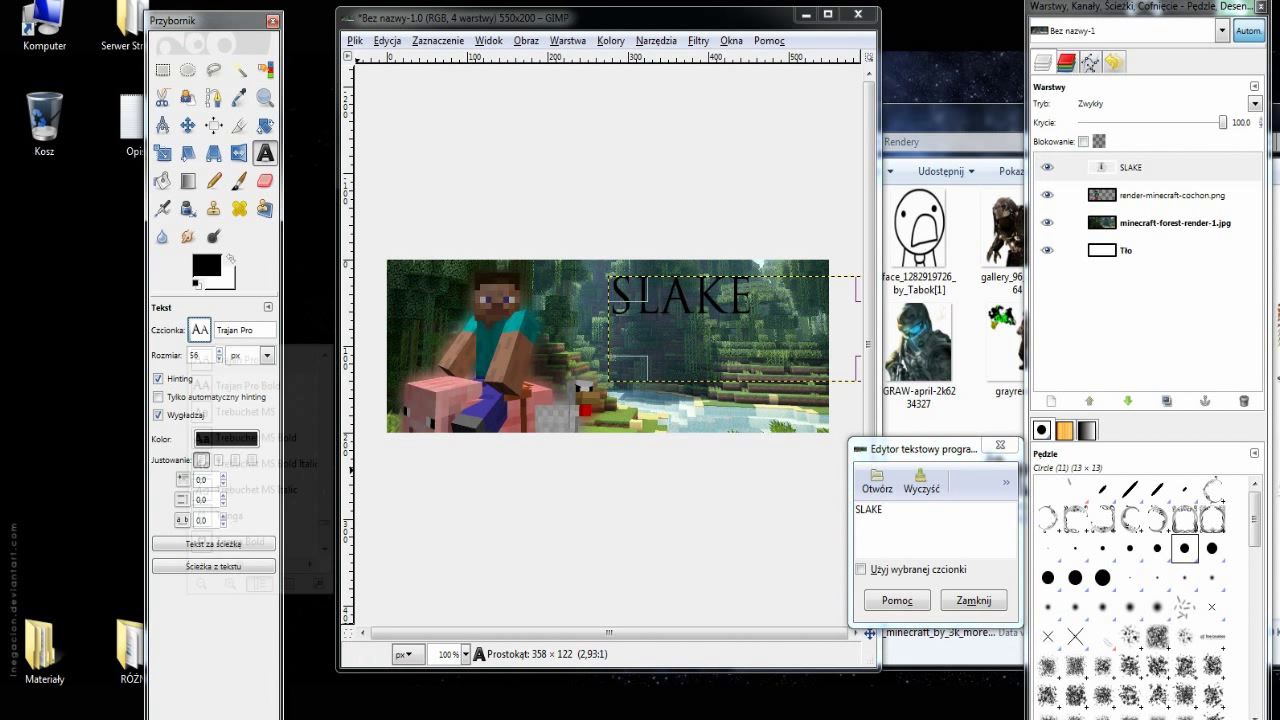
pyautogui.click(240, 383)
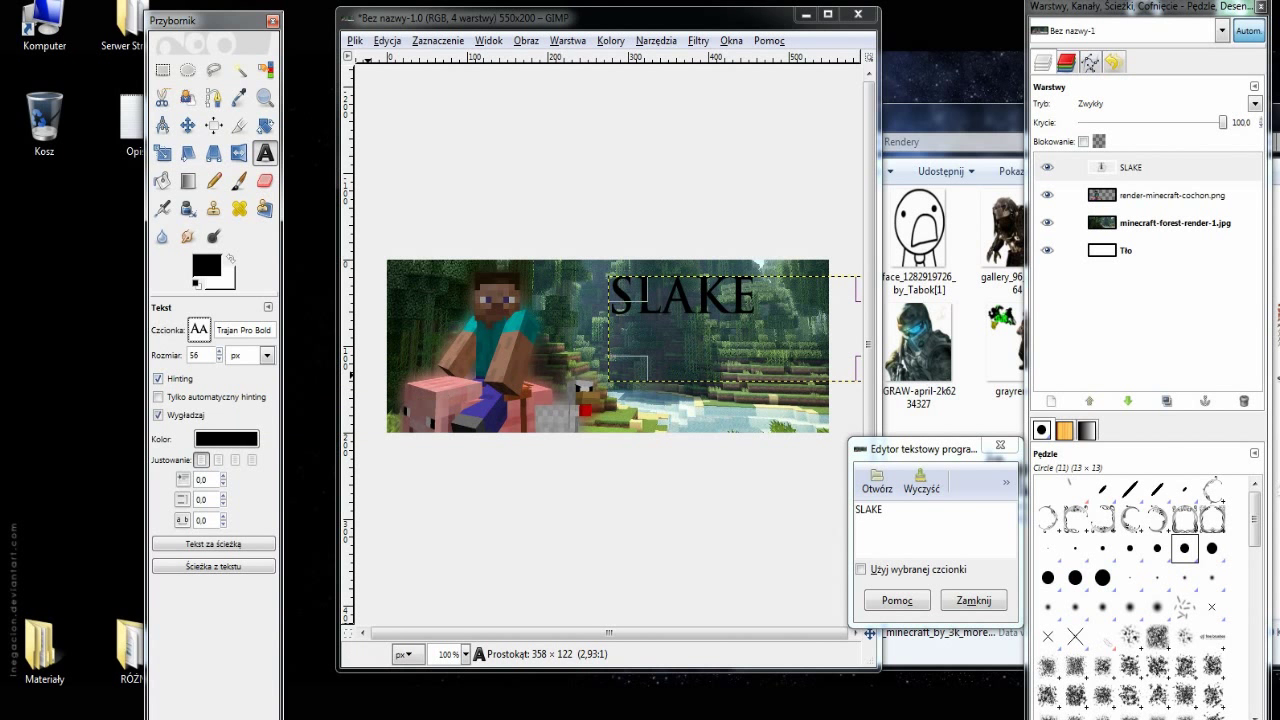
pyautogui.click(226, 438)
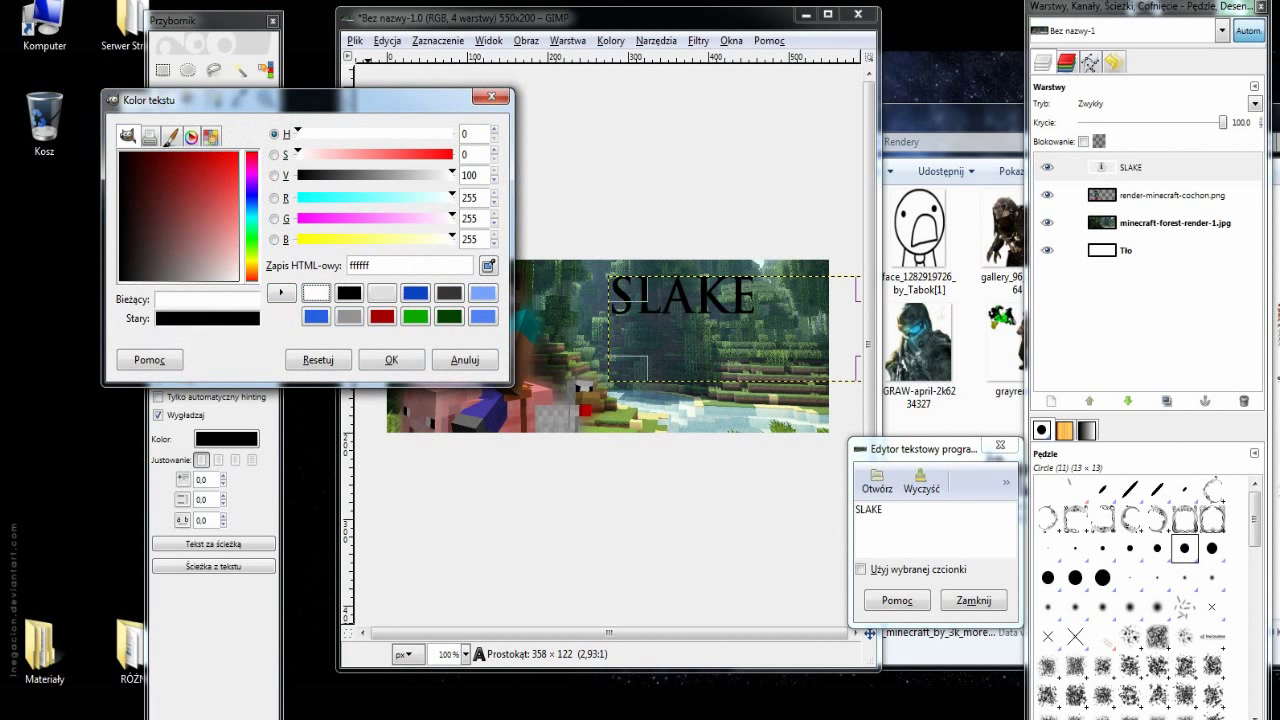
pyautogui.press('Return')
pyautogui.write('36')
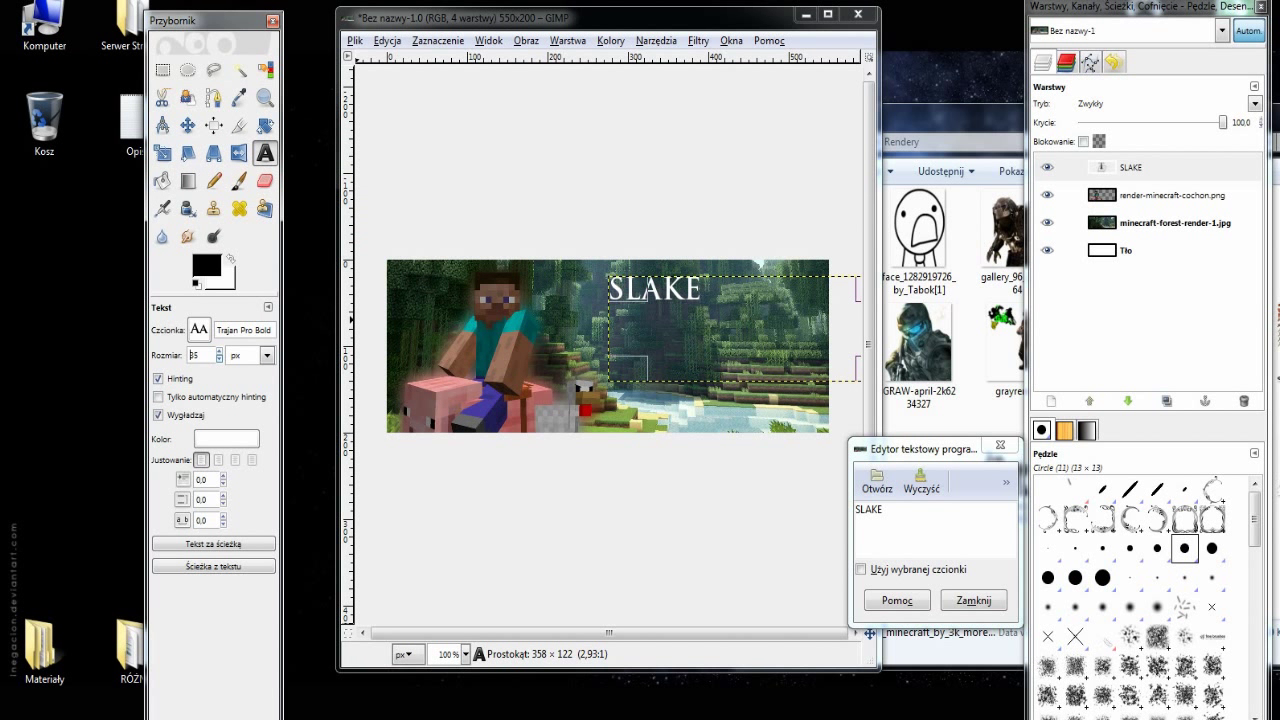
# - Shift the SLAKE title slightly right and up, then duplicate its layer
pyautogui.click(187, 125)
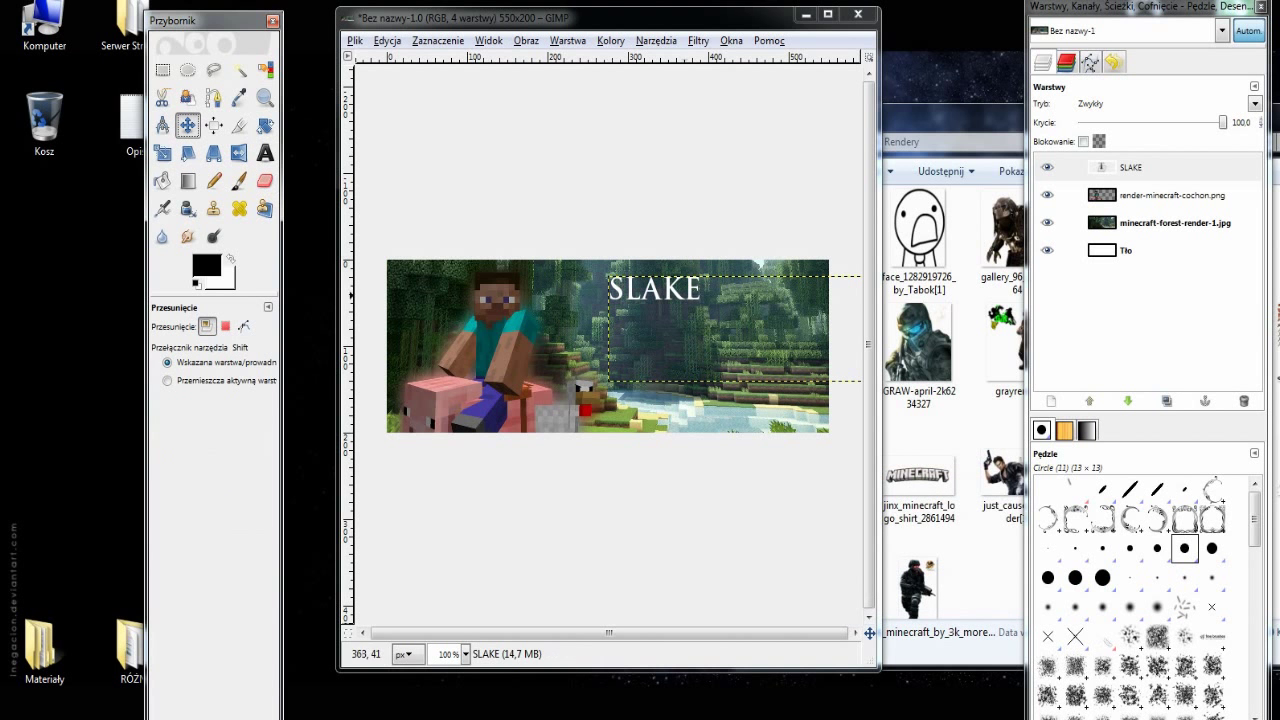
pyautogui.moveTo(686, 290); pyautogui.dragTo(713, 286)
pyautogui.moveTo(1222, 122)
pyautogui.mouseDown()
pyautogui.moveTo(1169, 122)
pyautogui.moveTo(1222, 122)
pyautogui.mouseUp()
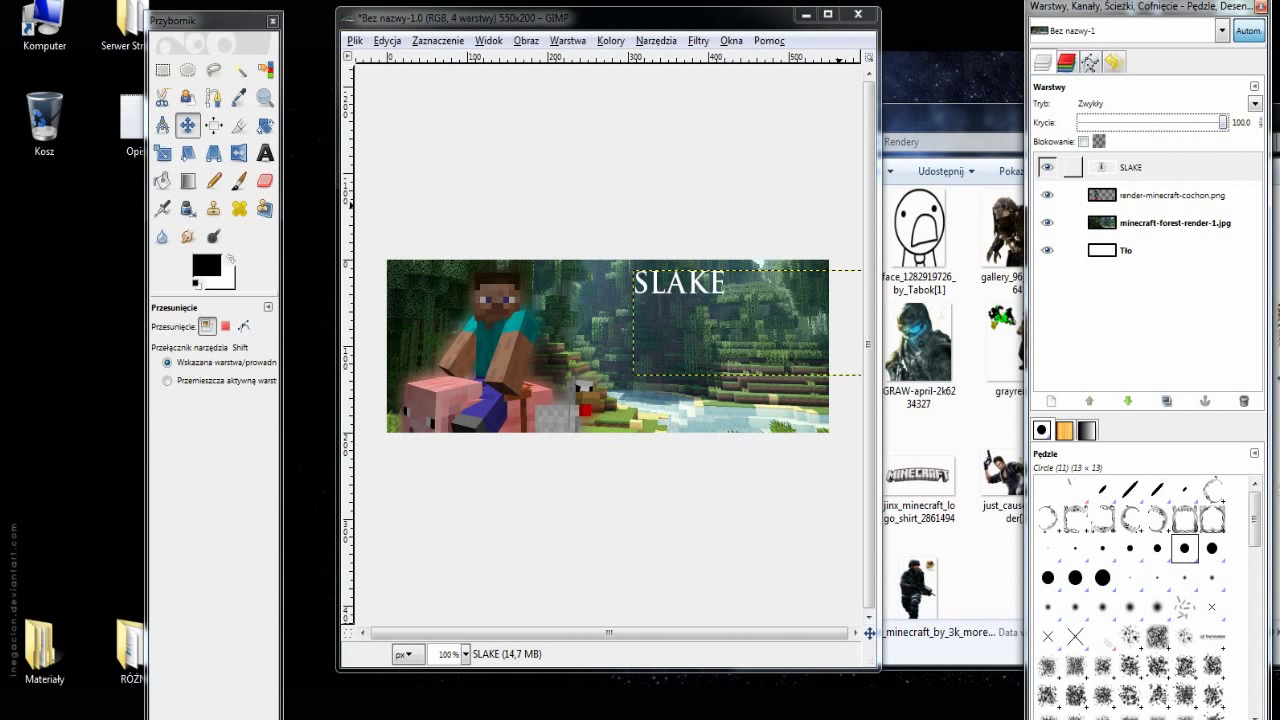
pyautogui.click(1070, 167)
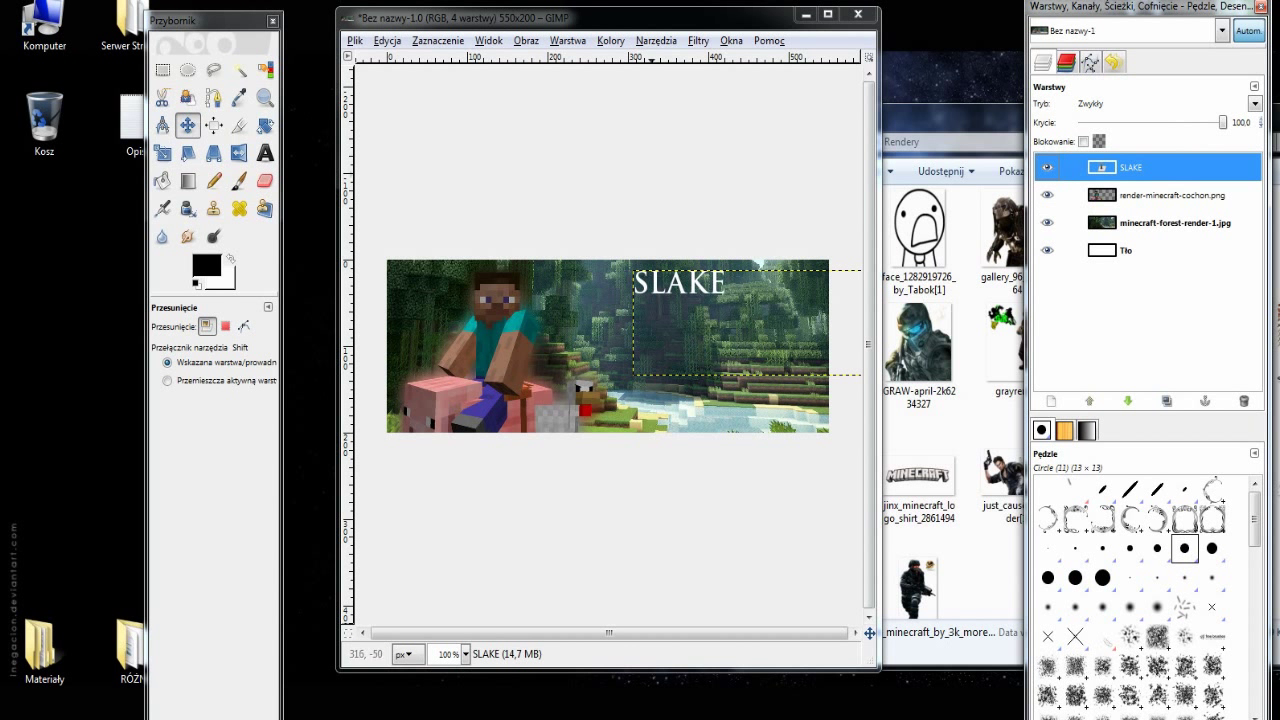
pyautogui.rightClick(1132, 170)
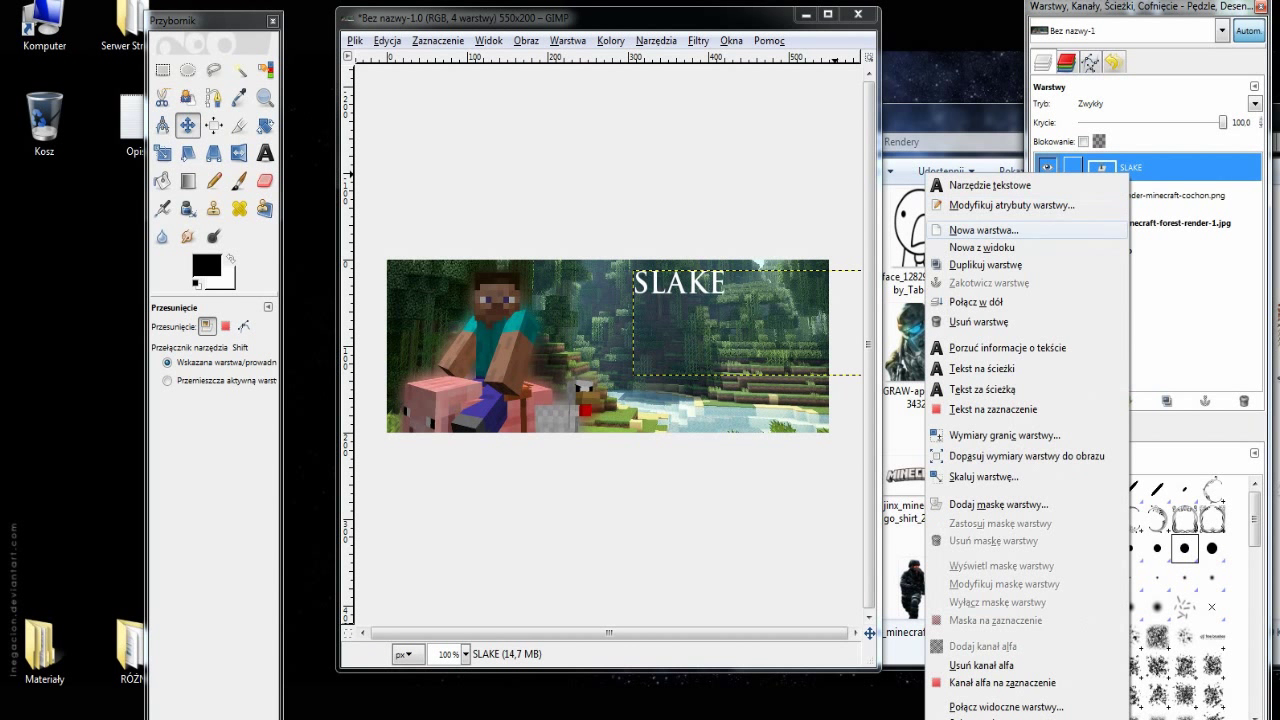
pyautogui.click(1100, 264)
# - Enlarge the lower SLAKE copy's text to size 55
pyautogui.click(1140, 195)
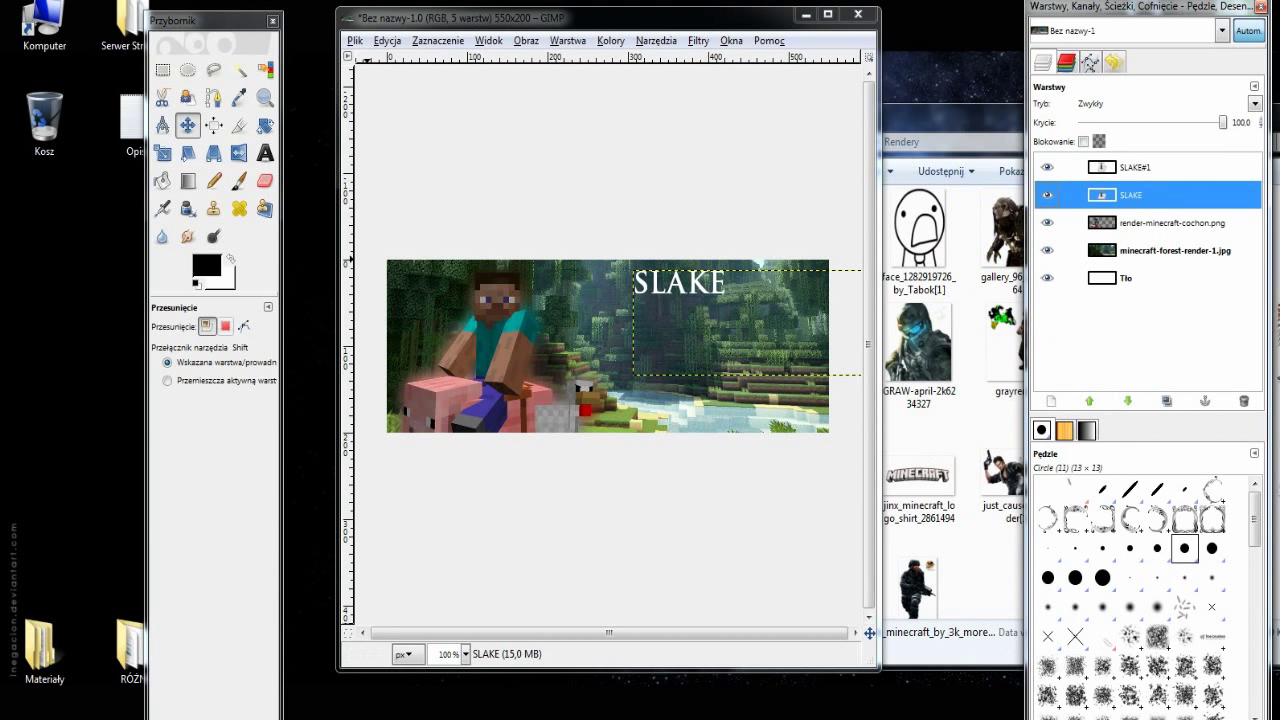
pyautogui.rightClick(1134, 196)
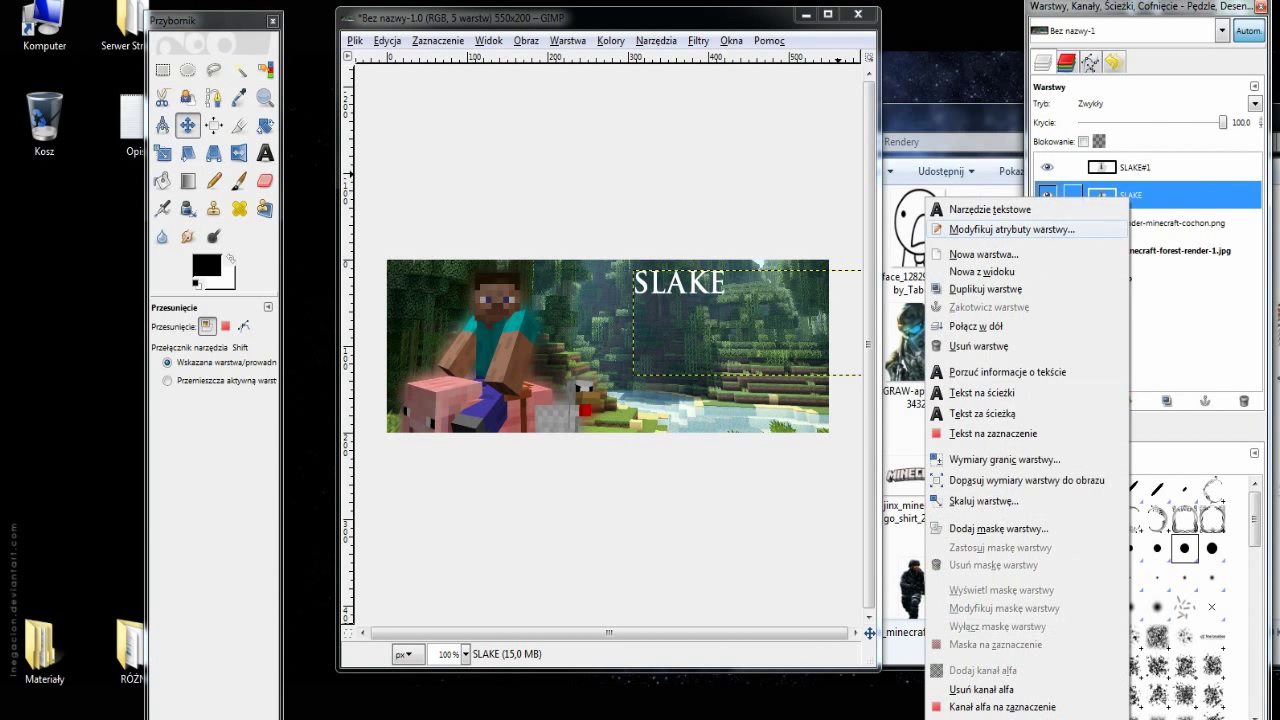
pyautogui.click(980, 210)
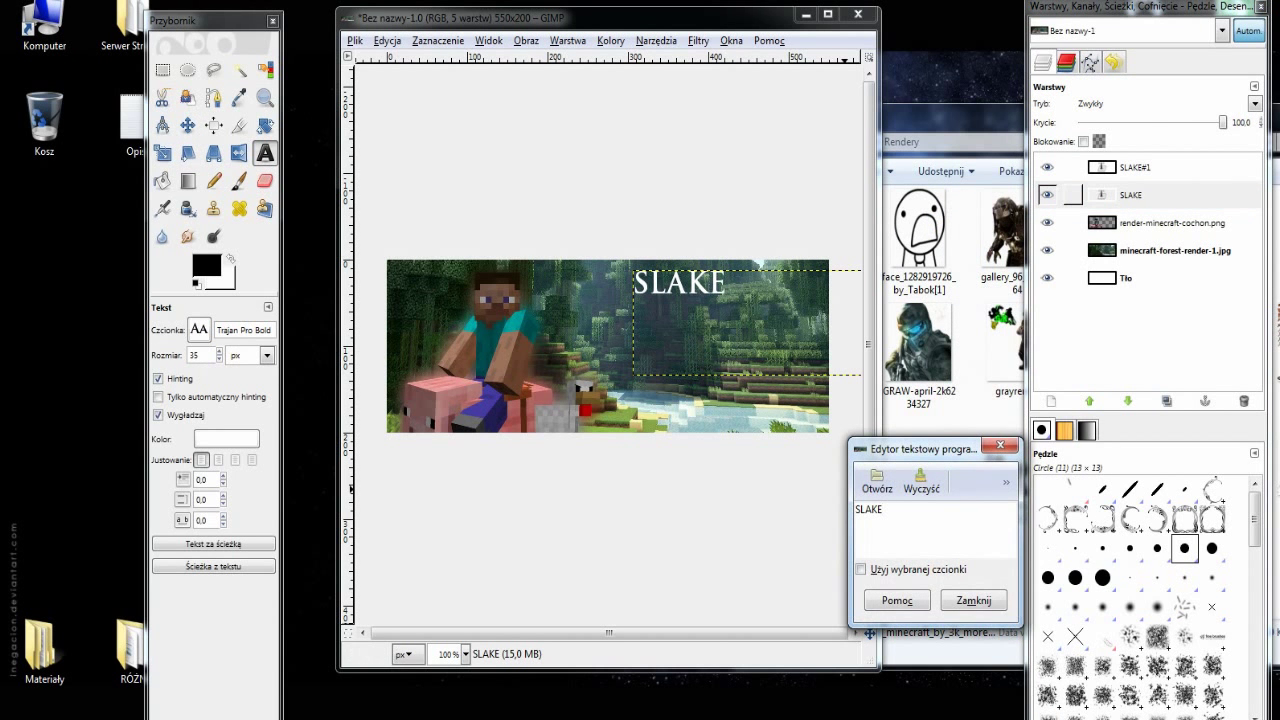
pyautogui.click(973, 600)
pyautogui.click(219, 351)
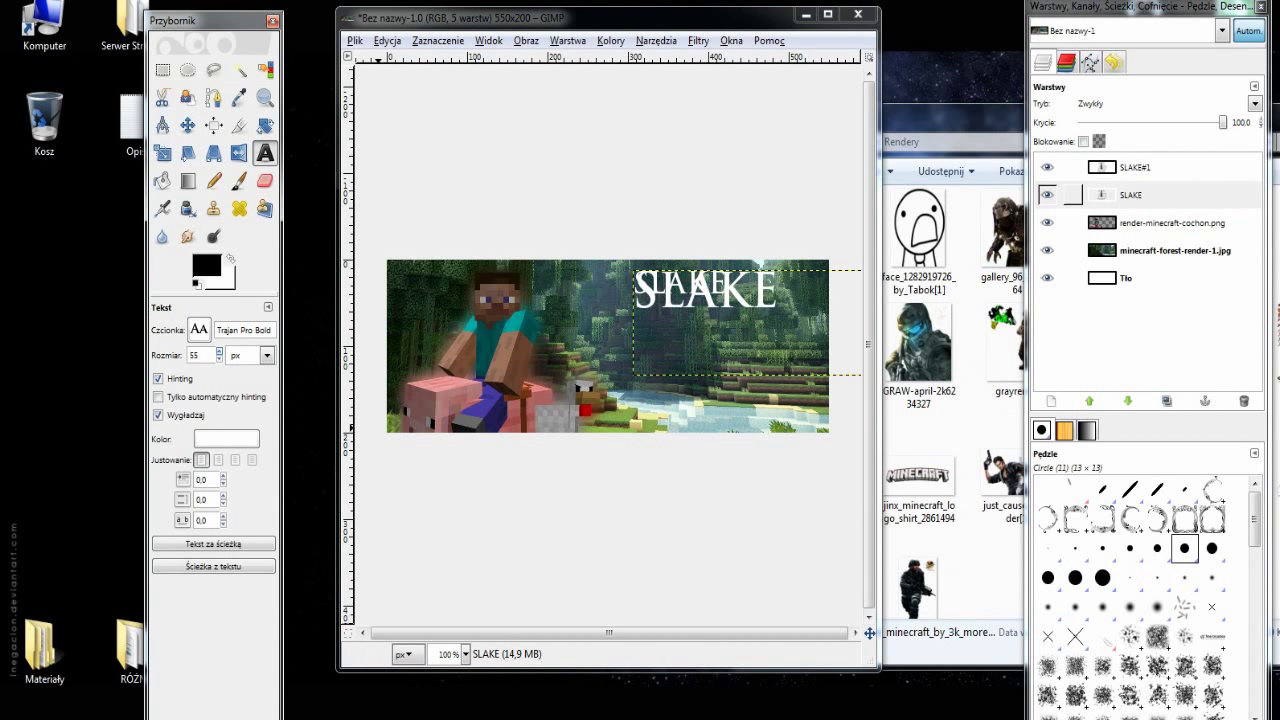
# - Move the enlarged SLAKE copy left and up and fade it to about 25% opacity
pyautogui.click(187, 125)
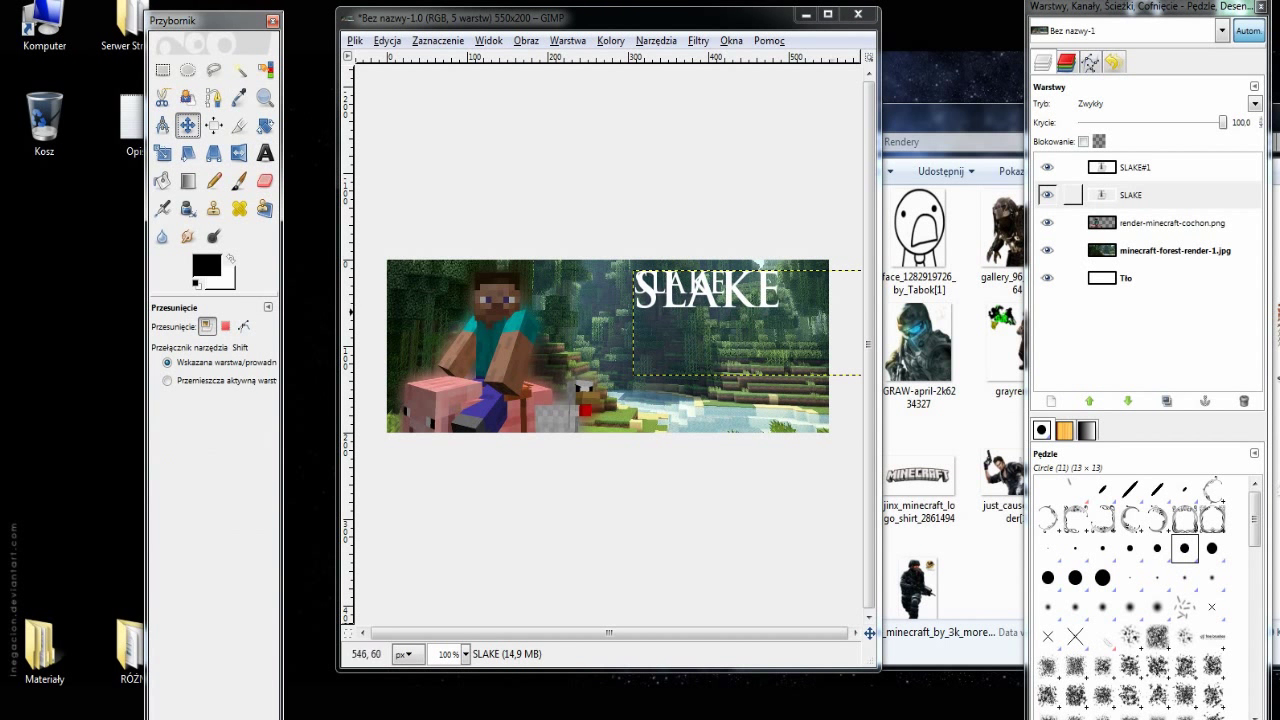
pyautogui.moveTo(765, 304); pyautogui.dragTo(741, 296)
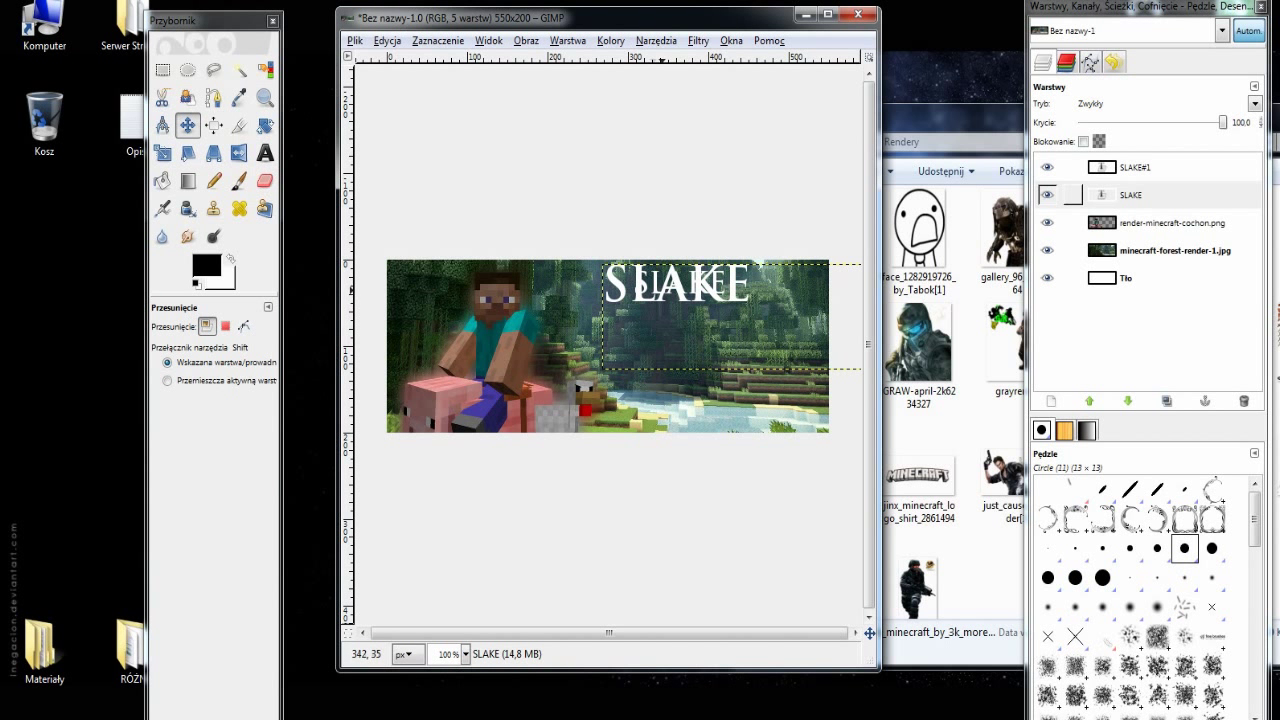
pyautogui.click(1134, 167)
pyautogui.click(1130, 194)
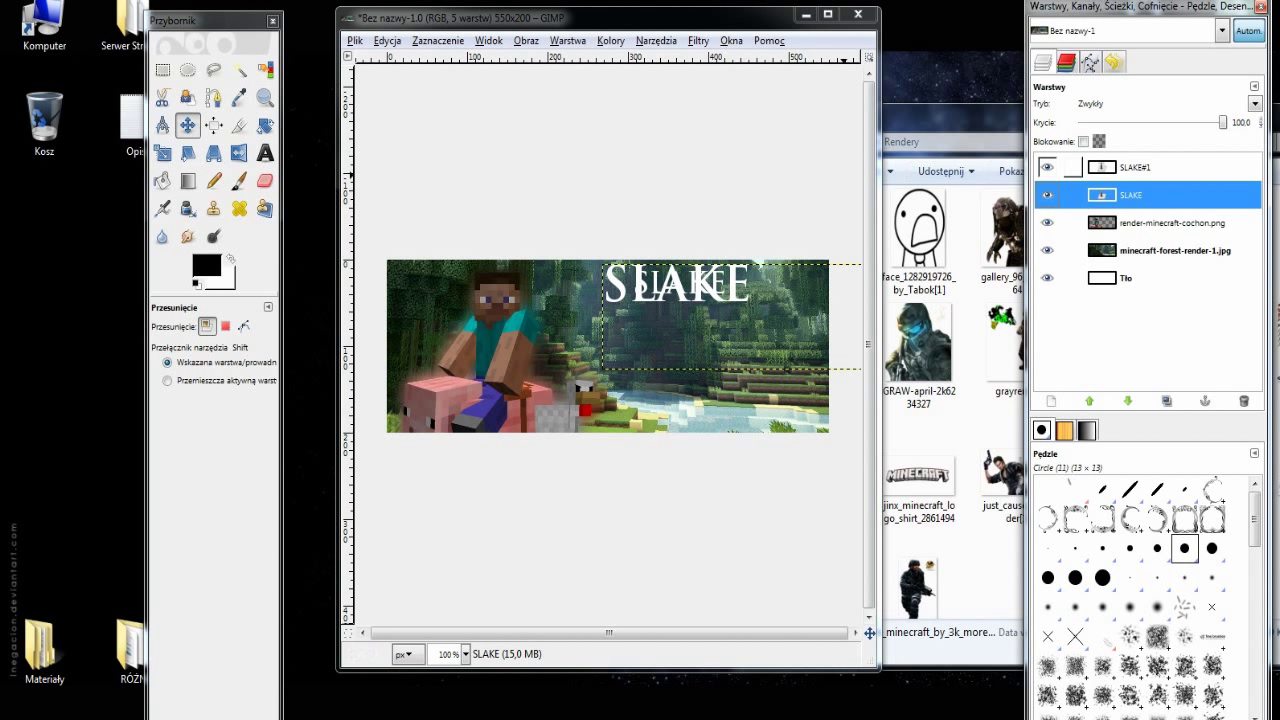
pyautogui.moveTo(1222, 122)
pyautogui.mouseDown()
pyautogui.moveTo(1108, 122)
pyautogui.moveTo(1121, 122)
pyautogui.mouseUp()
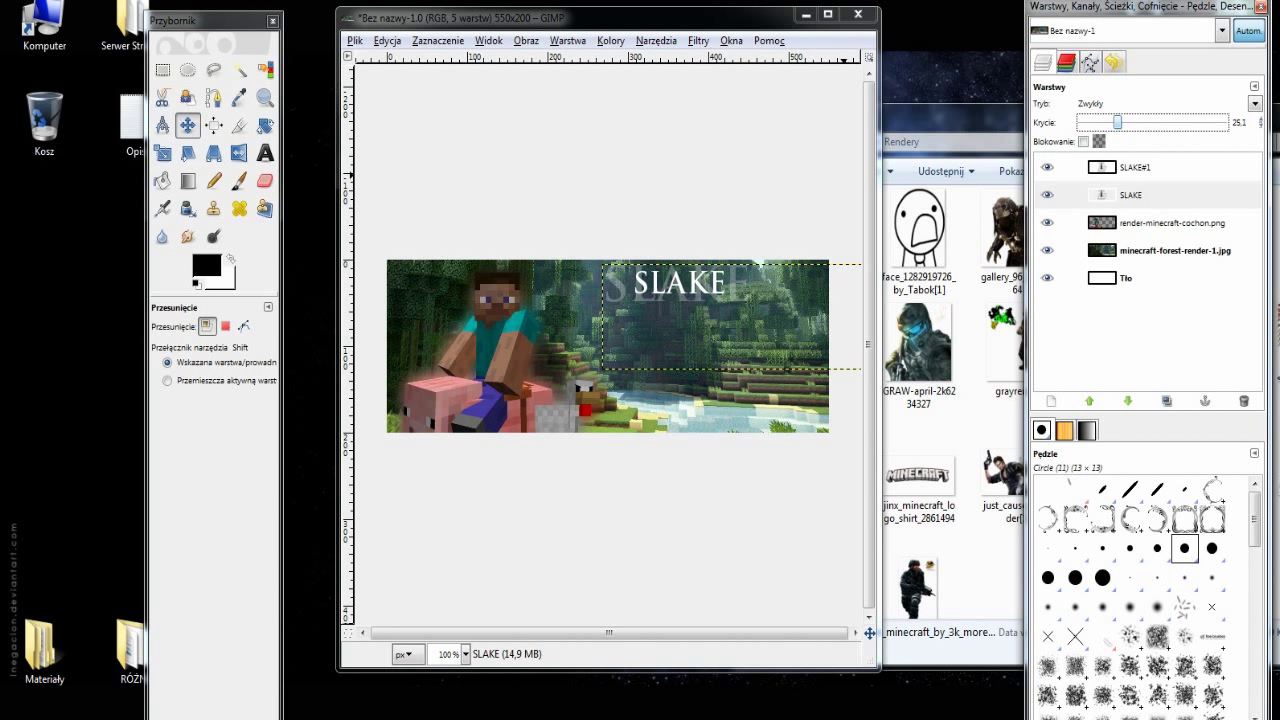
# - Shrink the faded SLAKE copy's text to size 51
pyautogui.click(1130, 195)
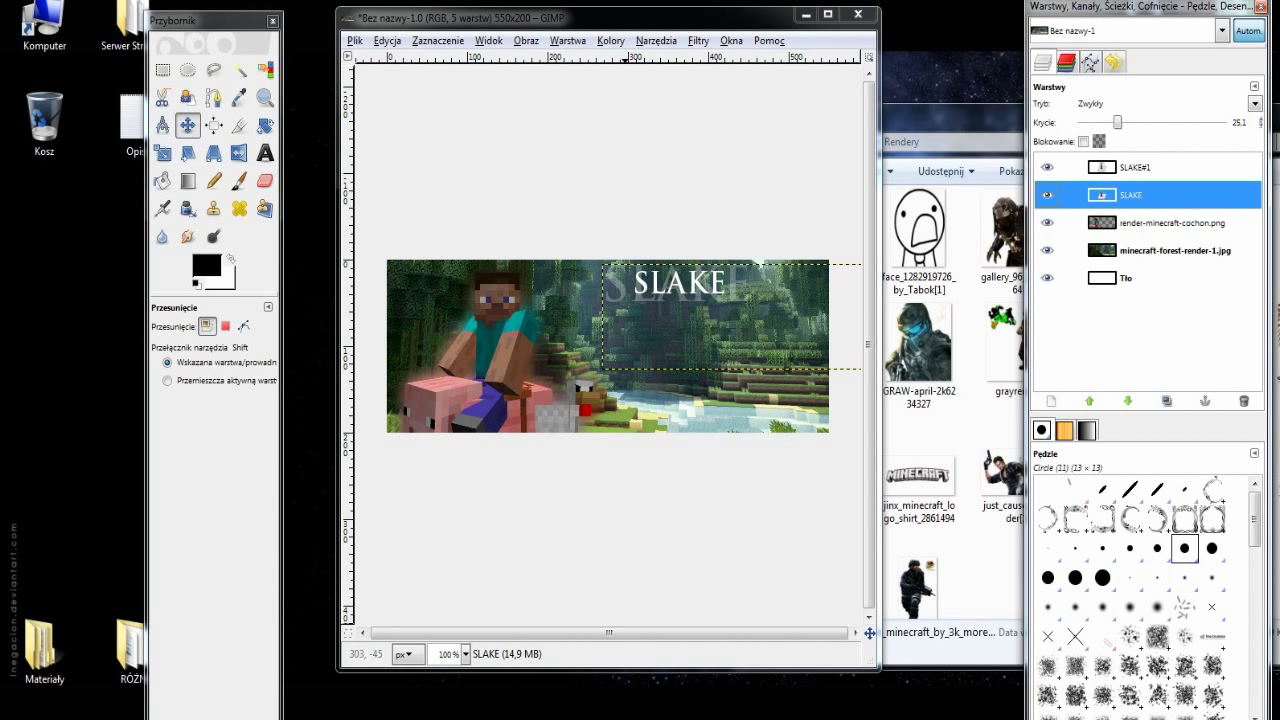
pyautogui.rightClick(1140, 195)
pyautogui.click(1000, 206)
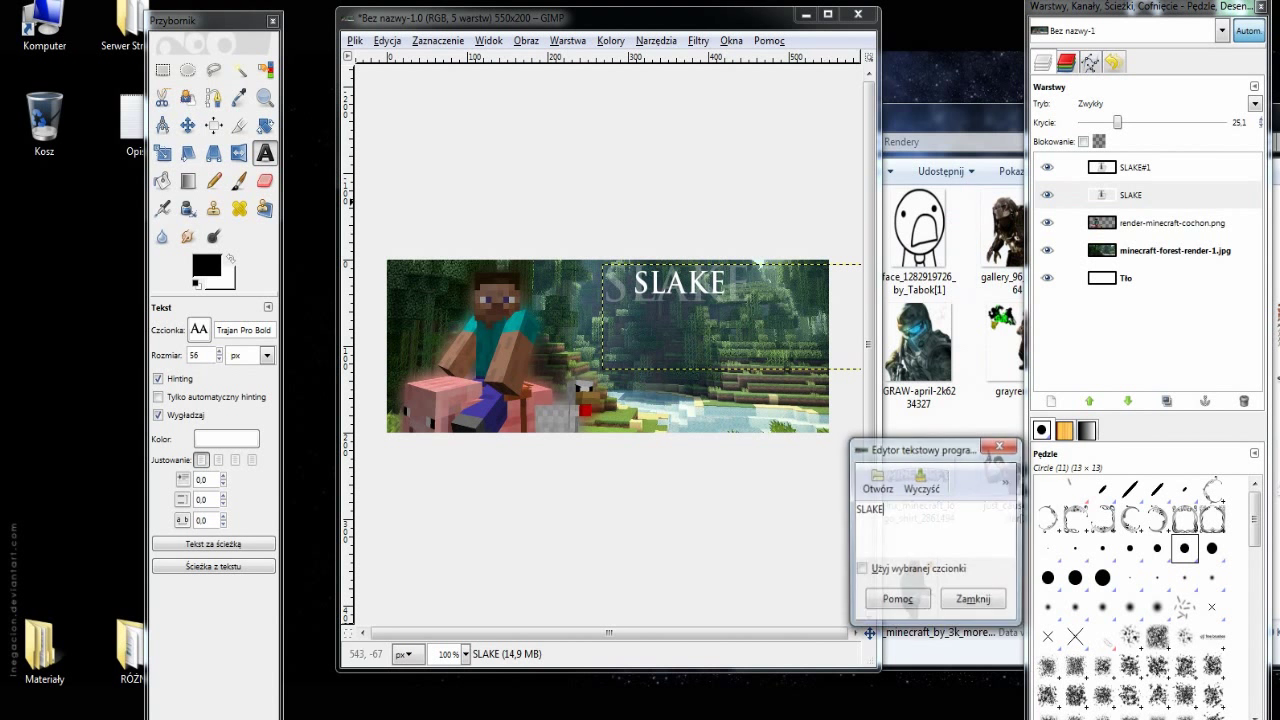
pyautogui.click(219, 359)
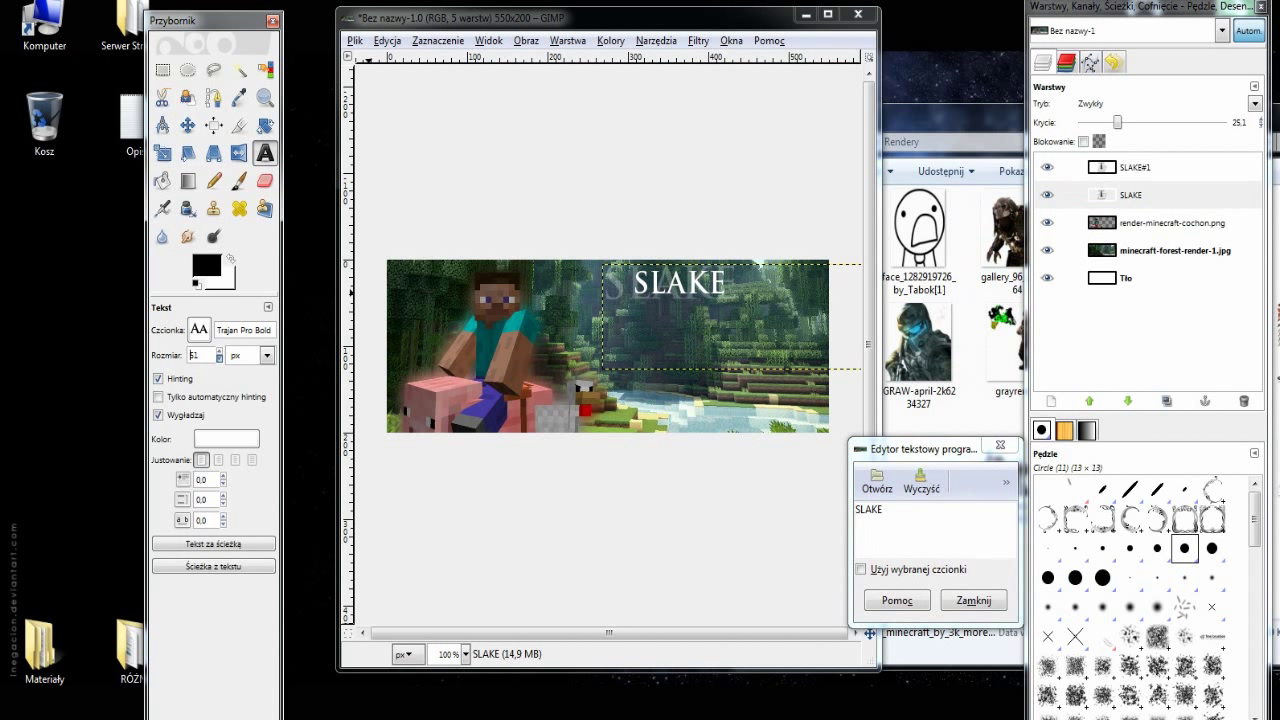
# - Shift the SLAKE text layer right, nudge it up one pixel, and zoom back out
pyautogui.click(188, 126)
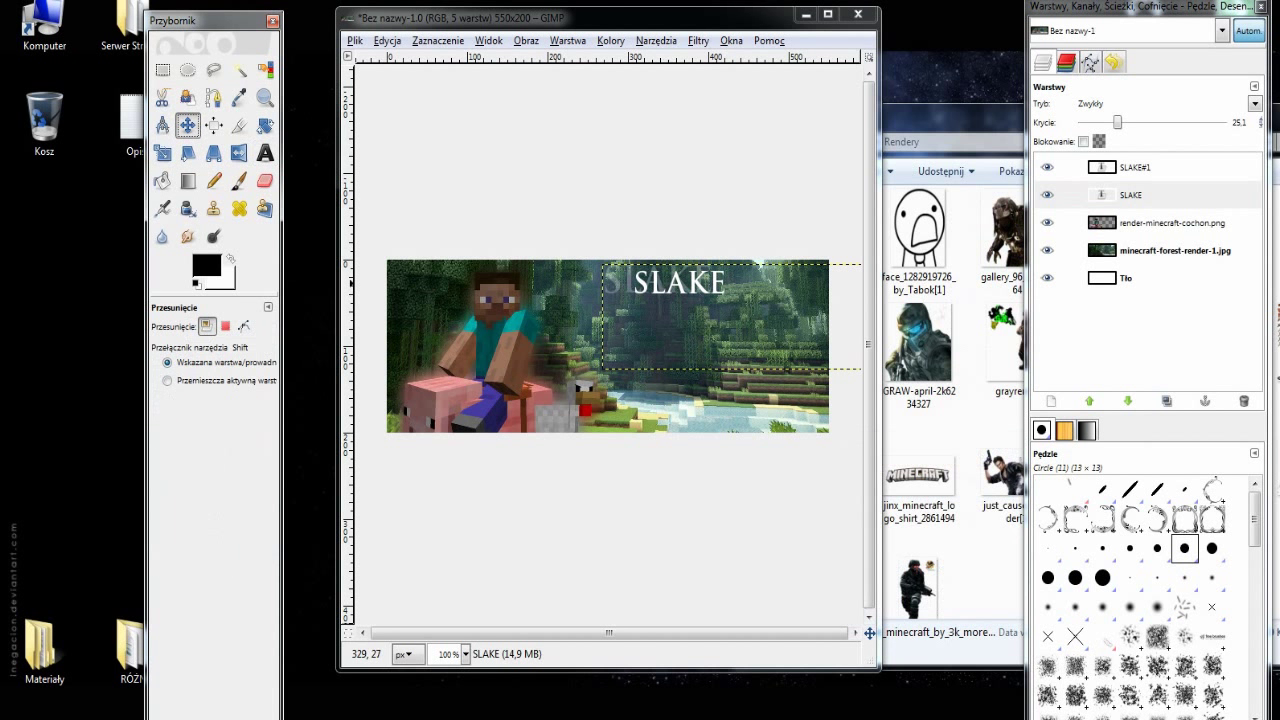
pyautogui.moveTo(689, 291); pyautogui.dragTo(717, 294)
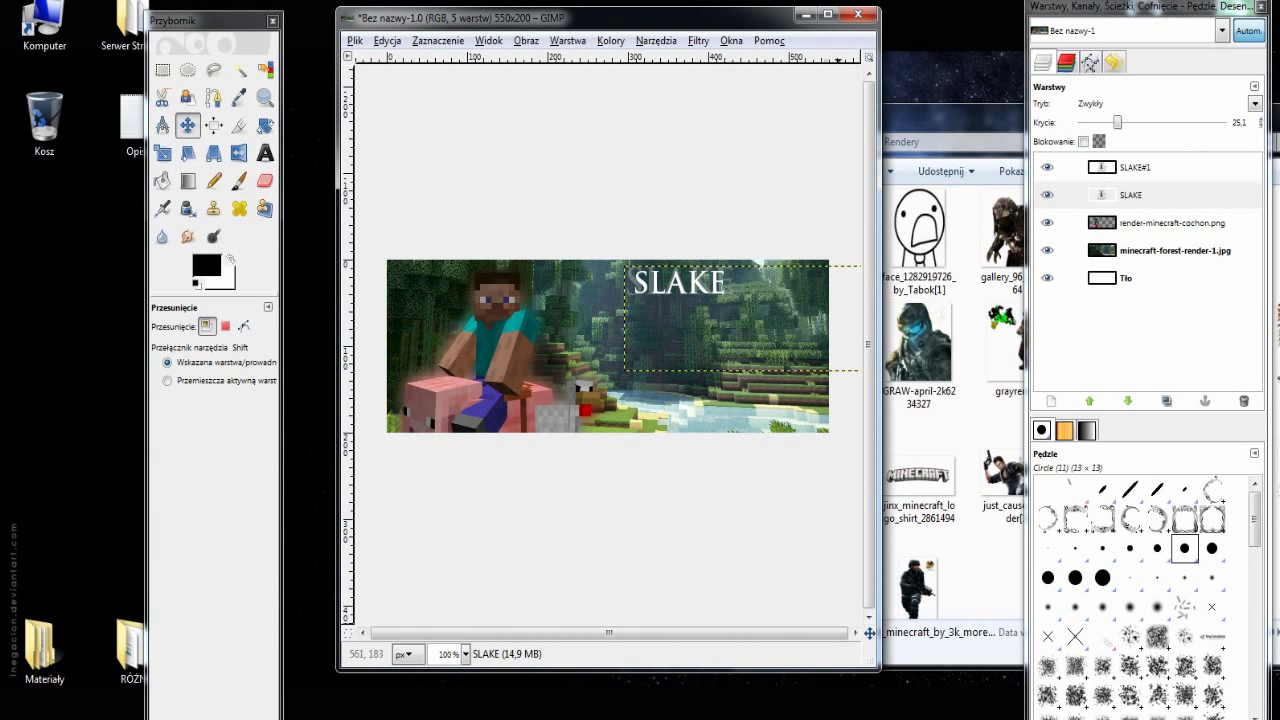
pyautogui.scroll(4, 653, 386)
pyautogui.scroll(3, 650, 234)
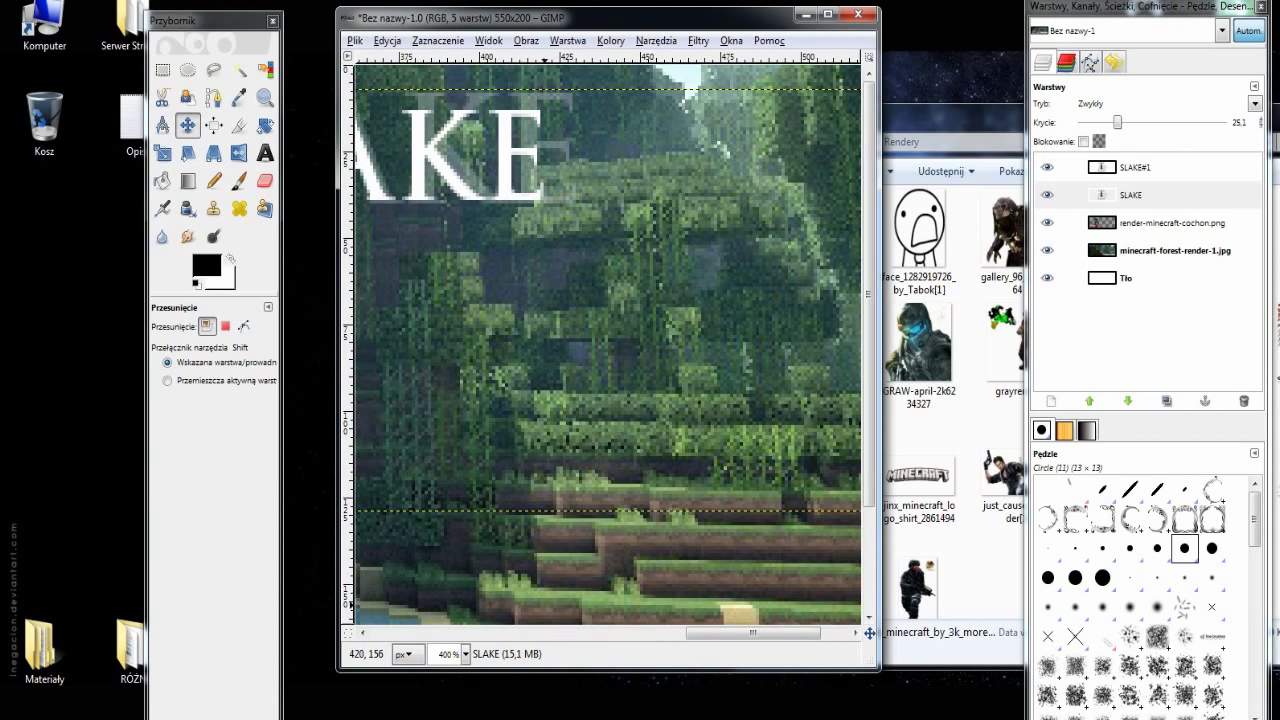
pyautogui.hscroll(-5, 731, 610)
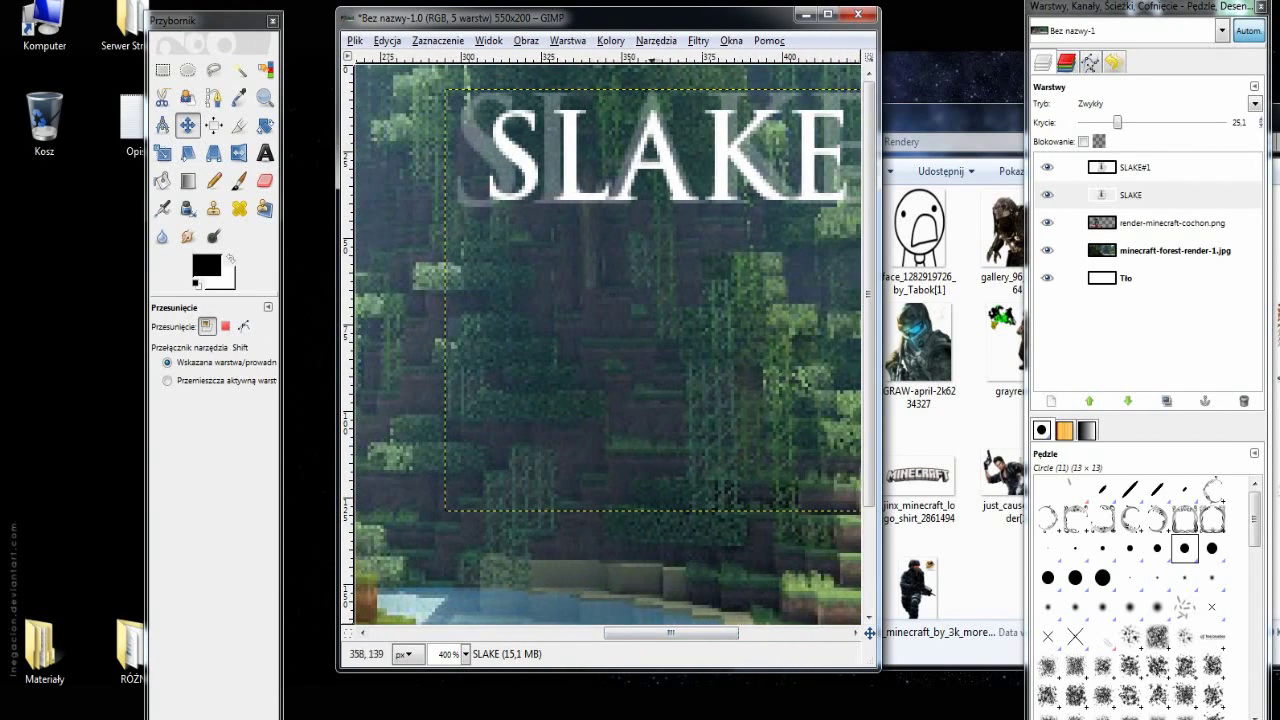
pyautogui.press('Up')
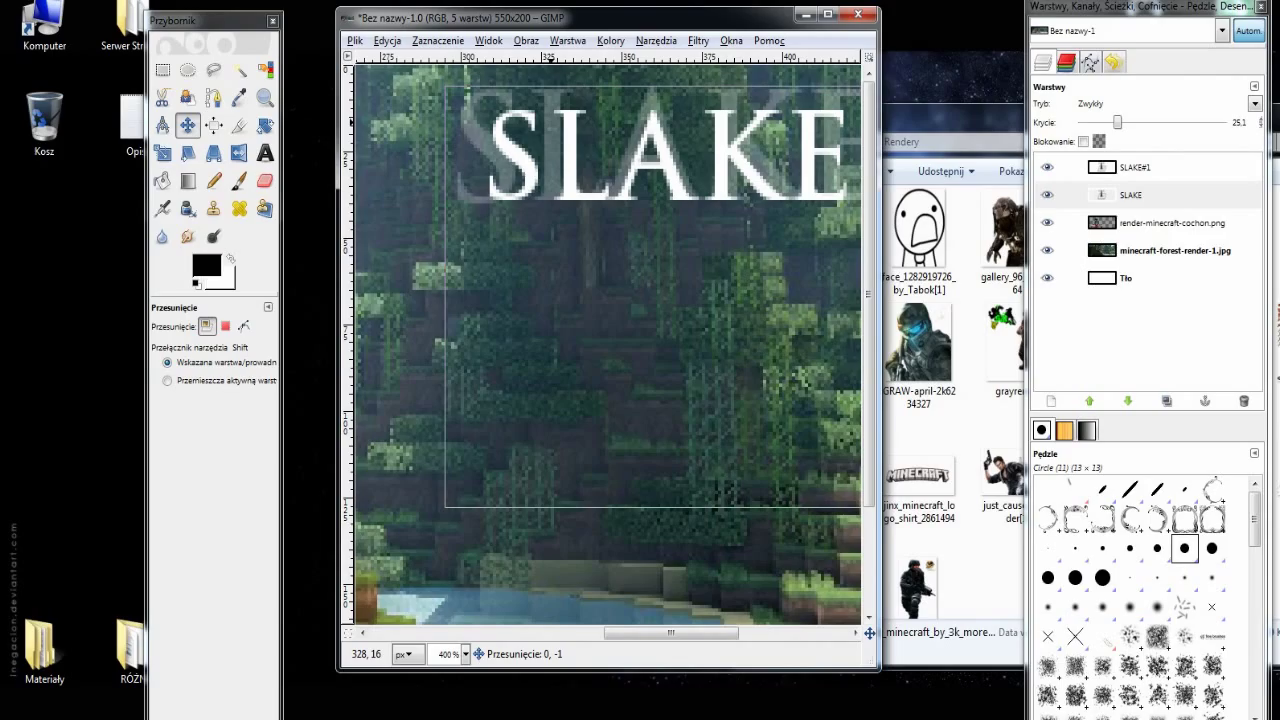
pyautogui.press('-')
pyautogui.press('-')
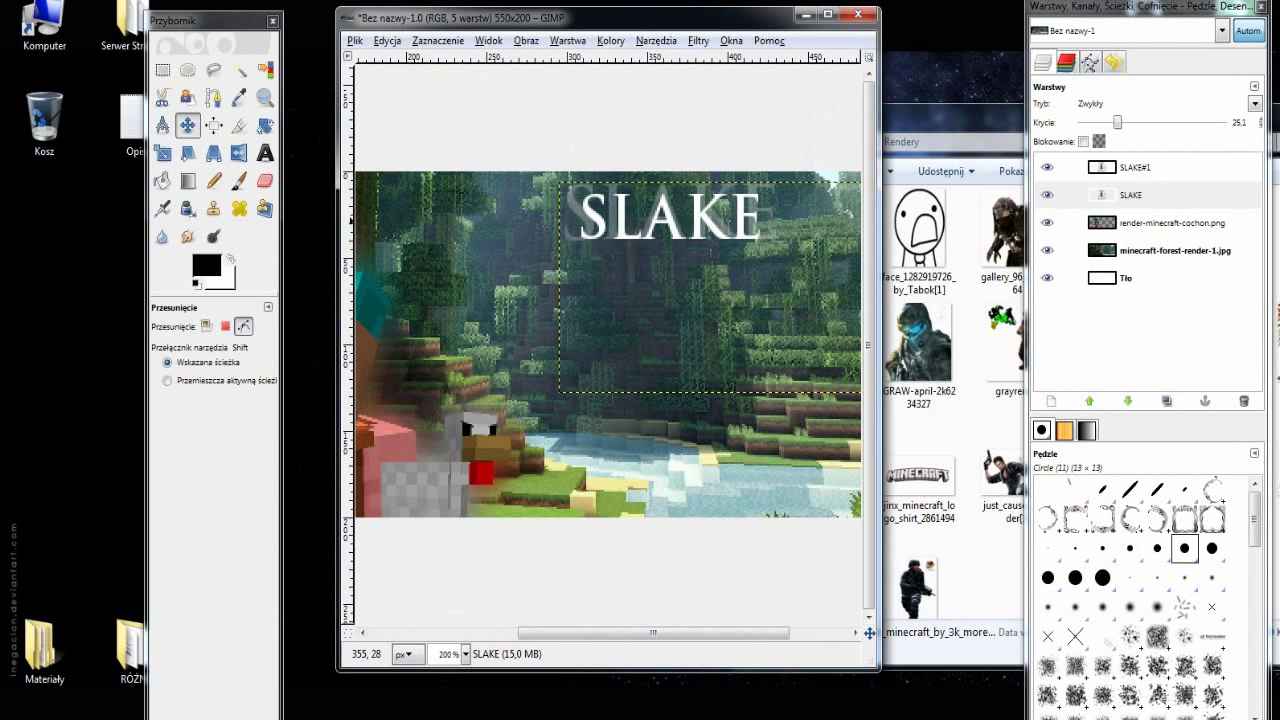
pyautogui.press('-')
pyautogui.press('-')
pyautogui.click(206, 326)
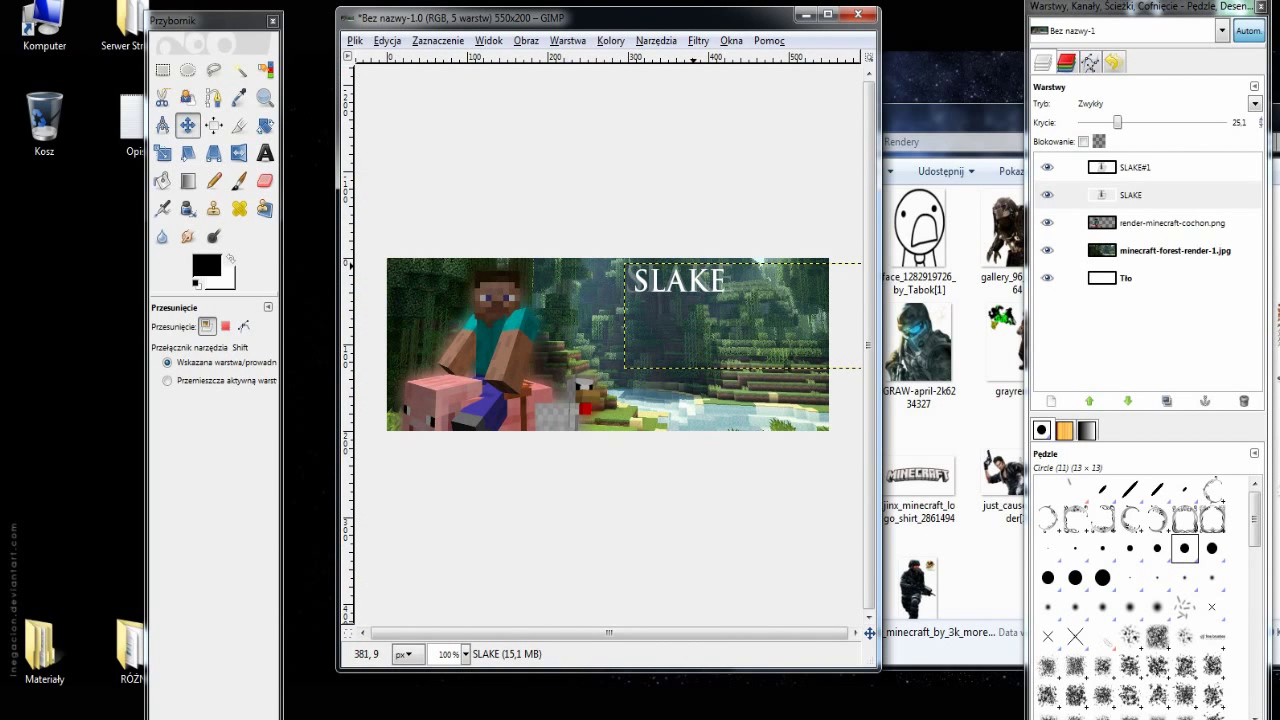
pyautogui.press('+')
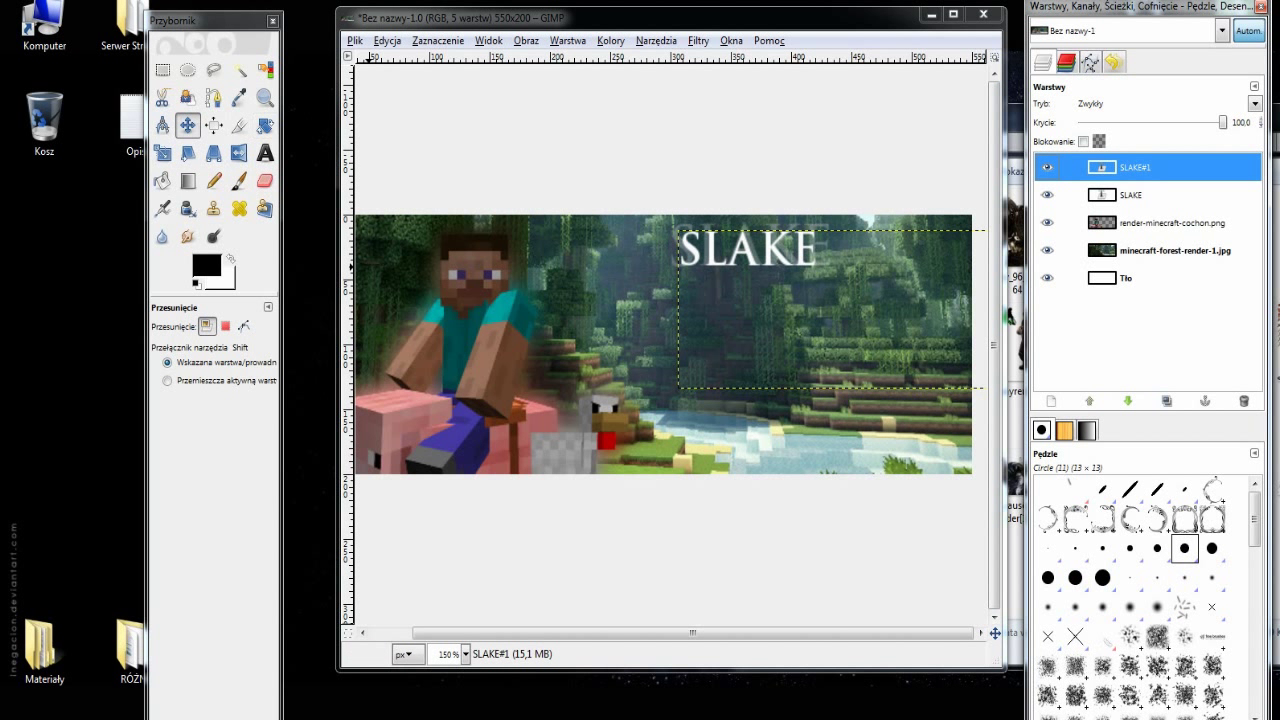
# - Create a new text box over Steve containing 'Witaj w moim świecie'
pyautogui.click(264, 152)
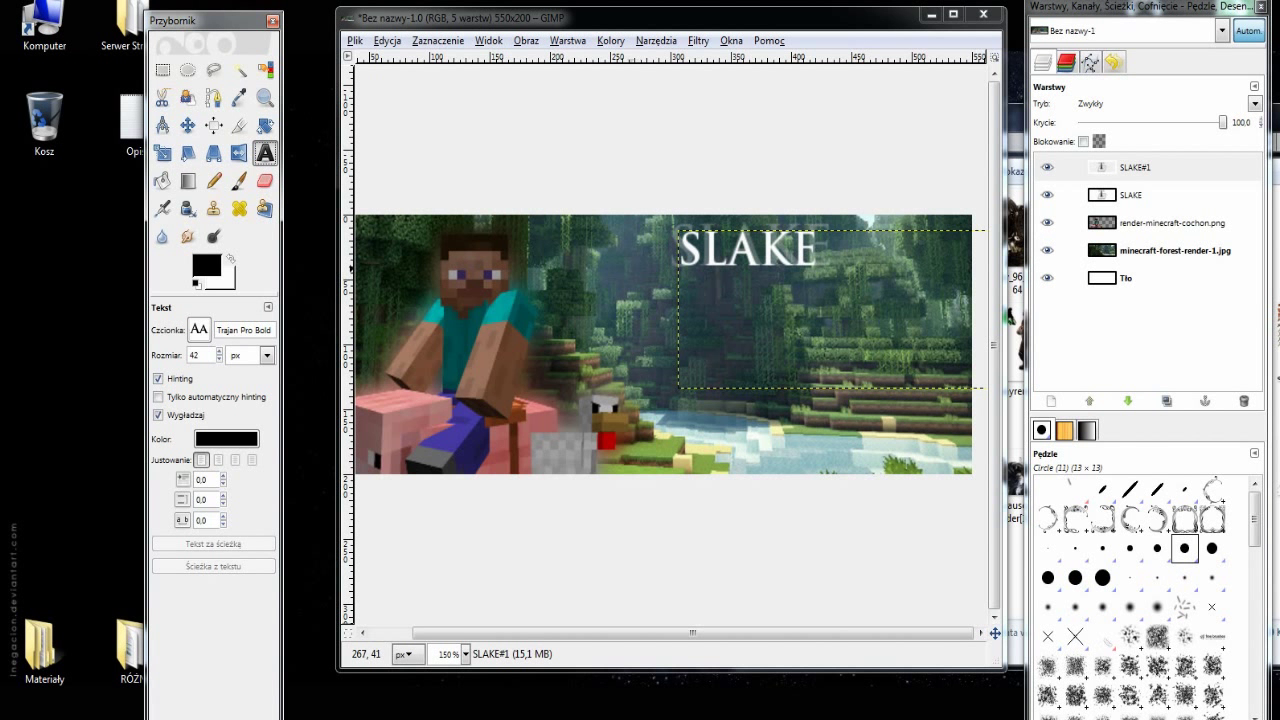
pyautogui.moveTo(630, 268); pyautogui.dragTo(952, 382)
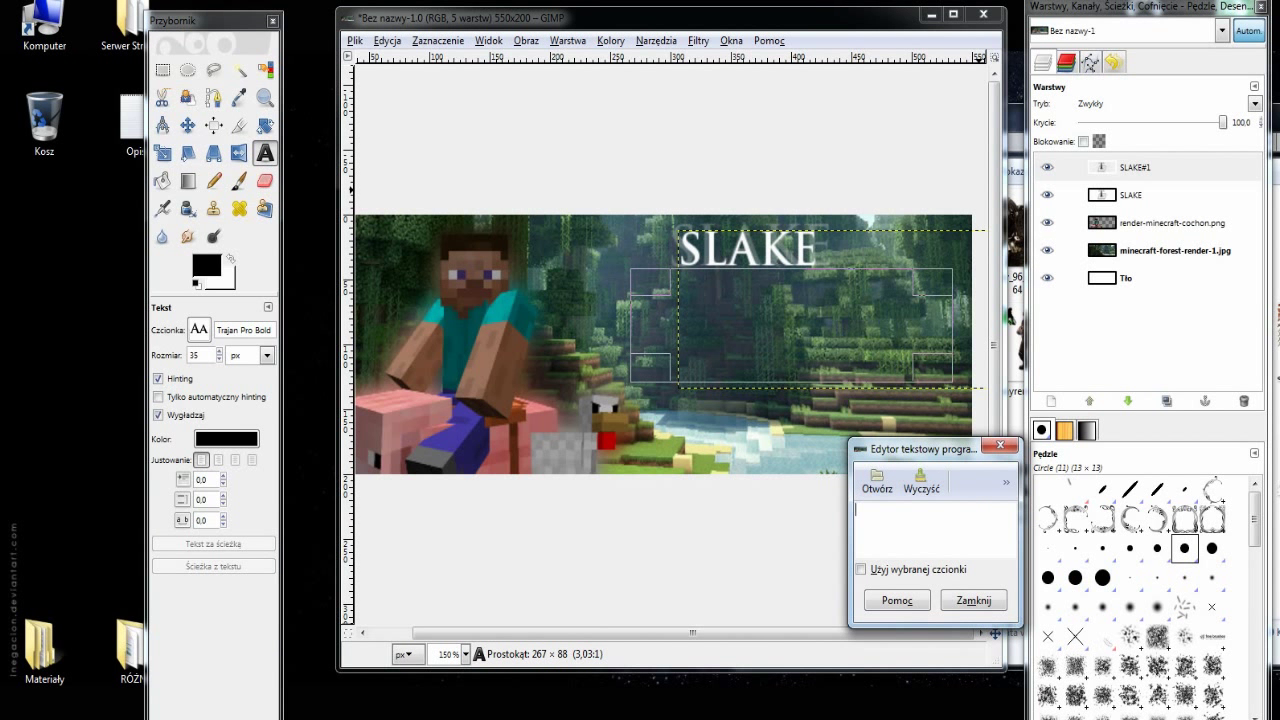
pyautogui.click(999, 445)
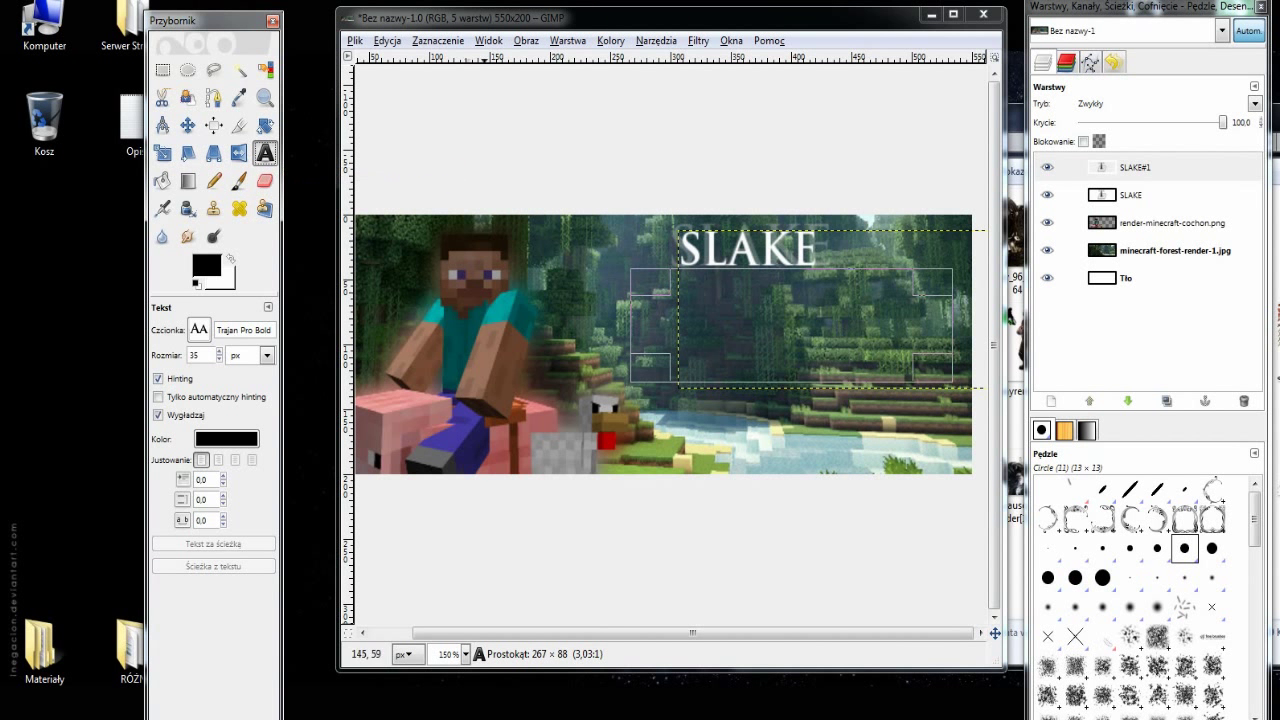
pyautogui.moveTo(452, 246); pyautogui.dragTo(732, 390)
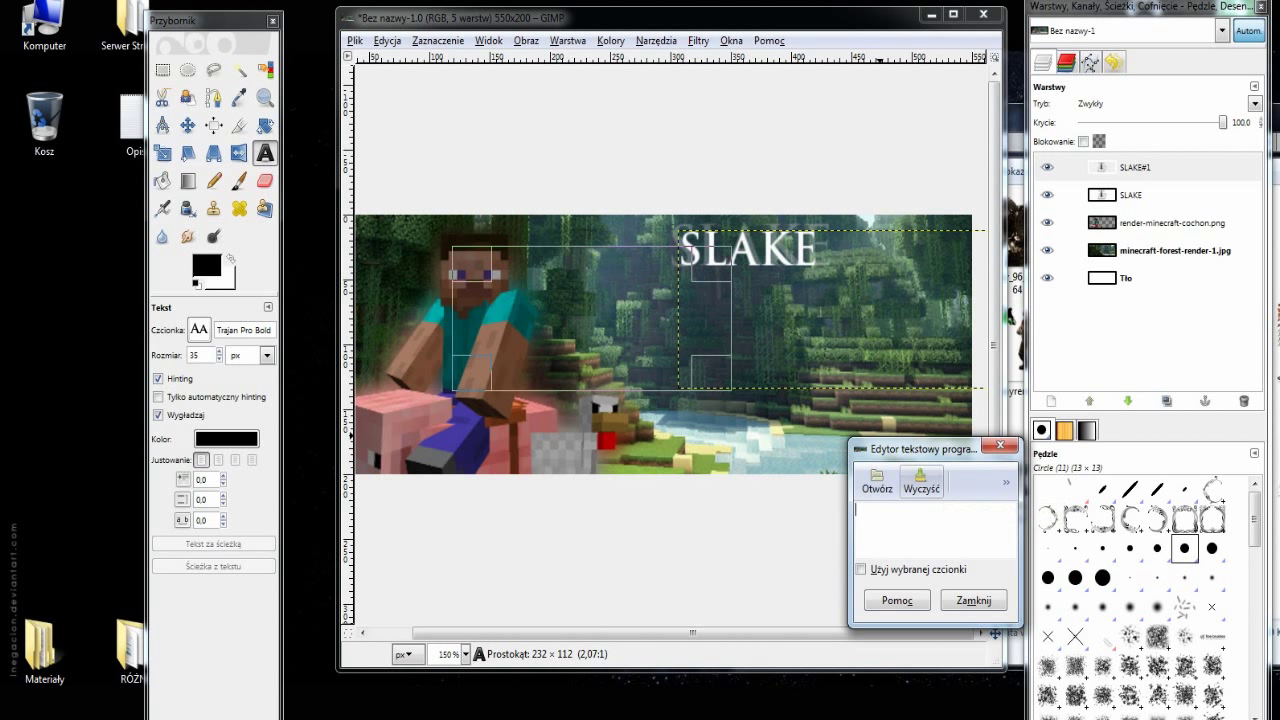
pyautogui.write('Witaj w moim świ')
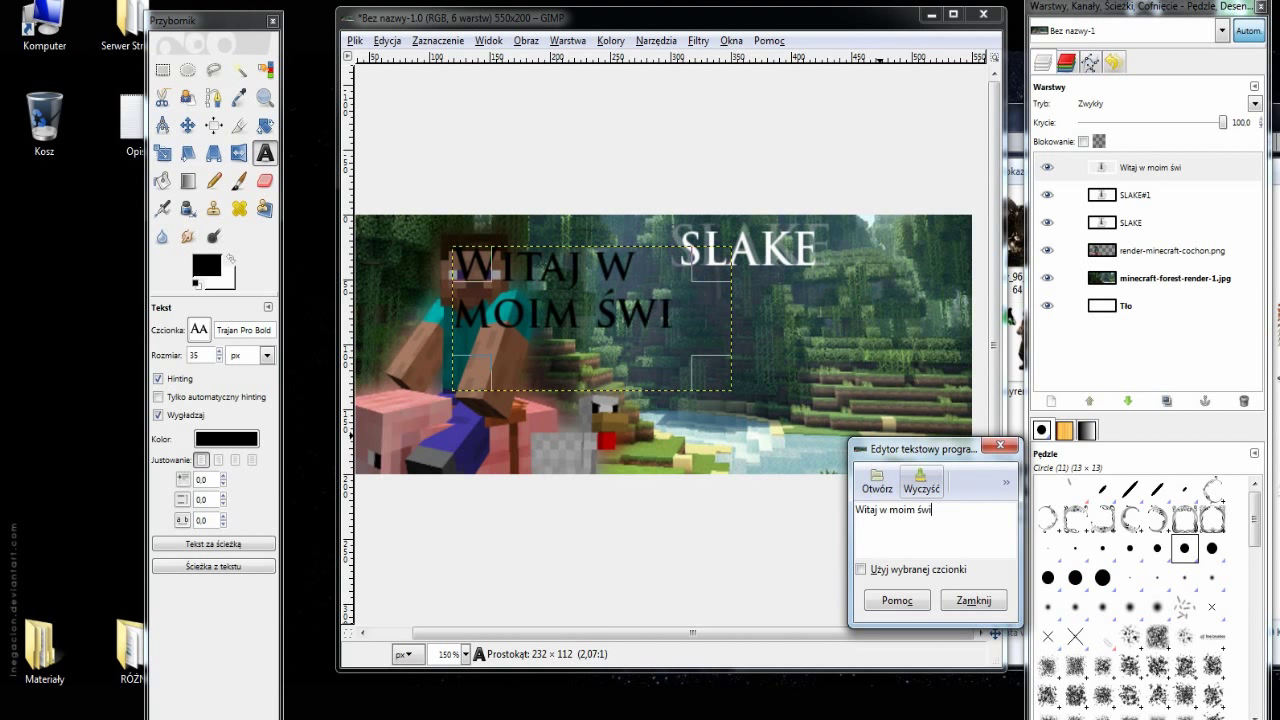
pyautogui.write('ecie')
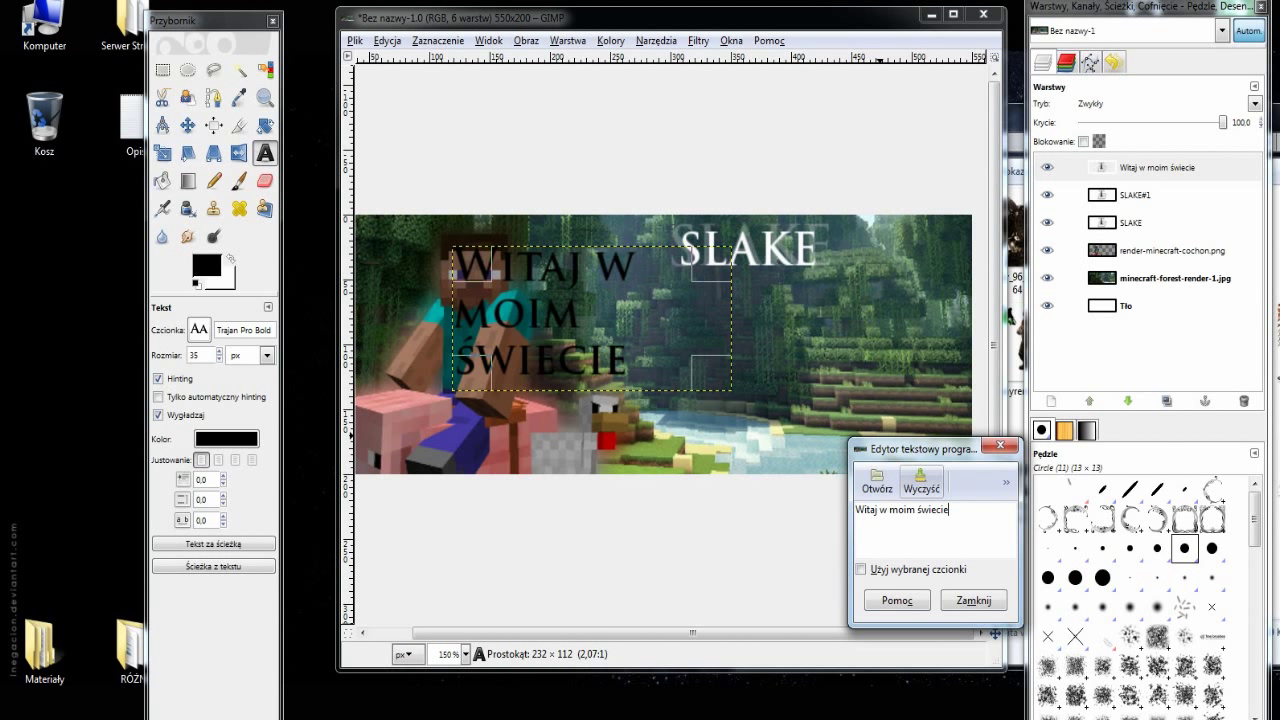
# - Widen the subtitle box to fit one line and move it under the SLAKE title
pyautogui.moveTo(712, 373); pyautogui.dragTo(893, 445)
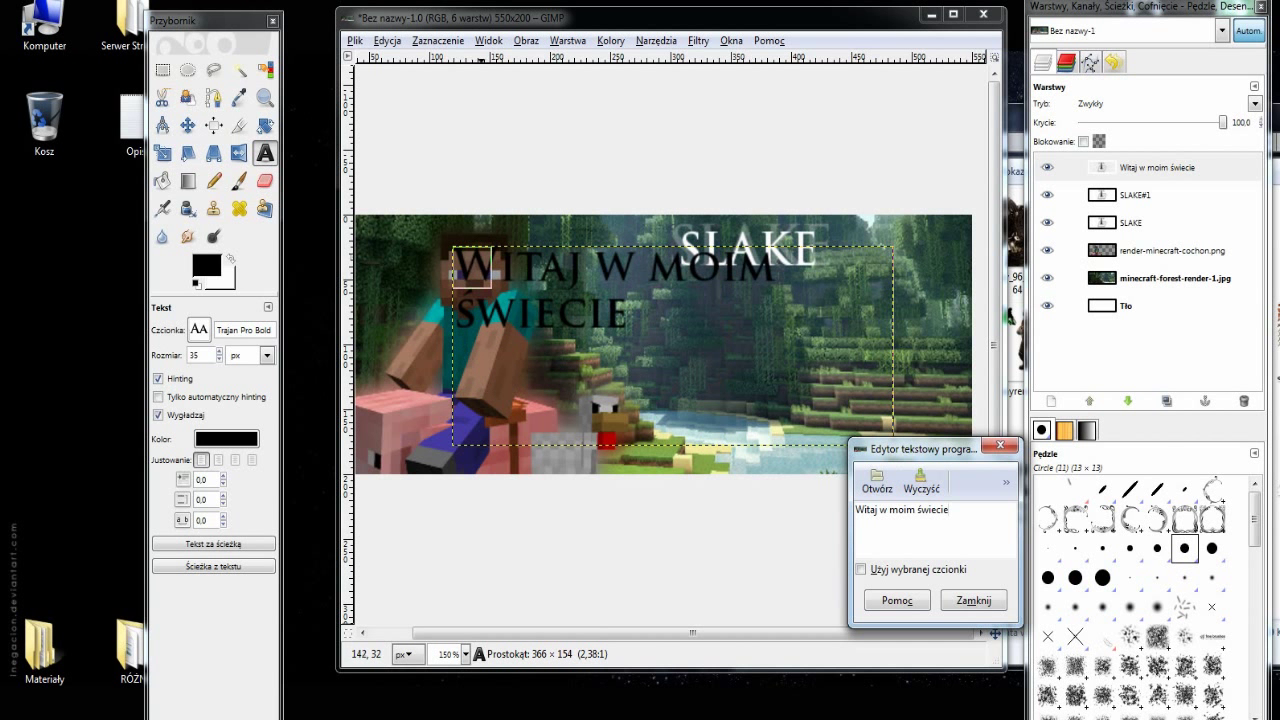
pyautogui.moveTo(472, 268); pyautogui.dragTo(414, 268)
pyautogui.moveTo(892, 248); pyautogui.dragTo(970, 262)
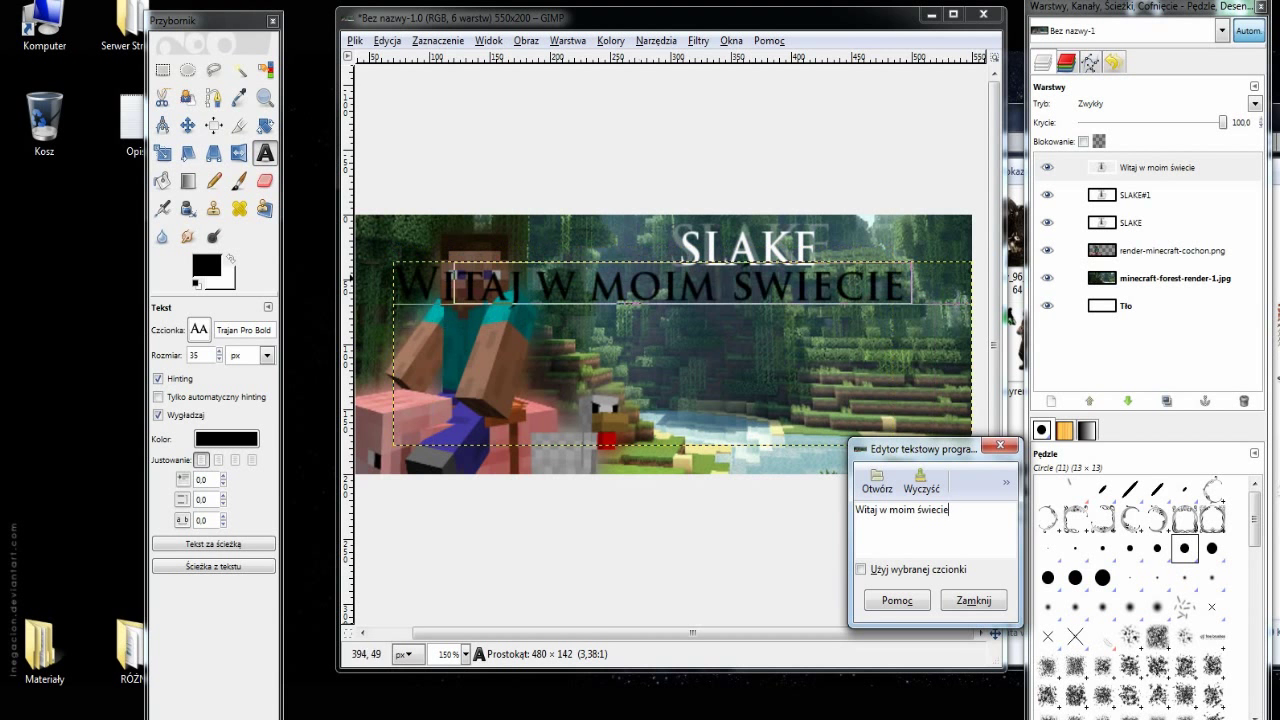
pyautogui.scroll(-7, 219, 358)
pyautogui.scroll(-7, 219, 358)
pyautogui.scroll(-6, 219, 358)
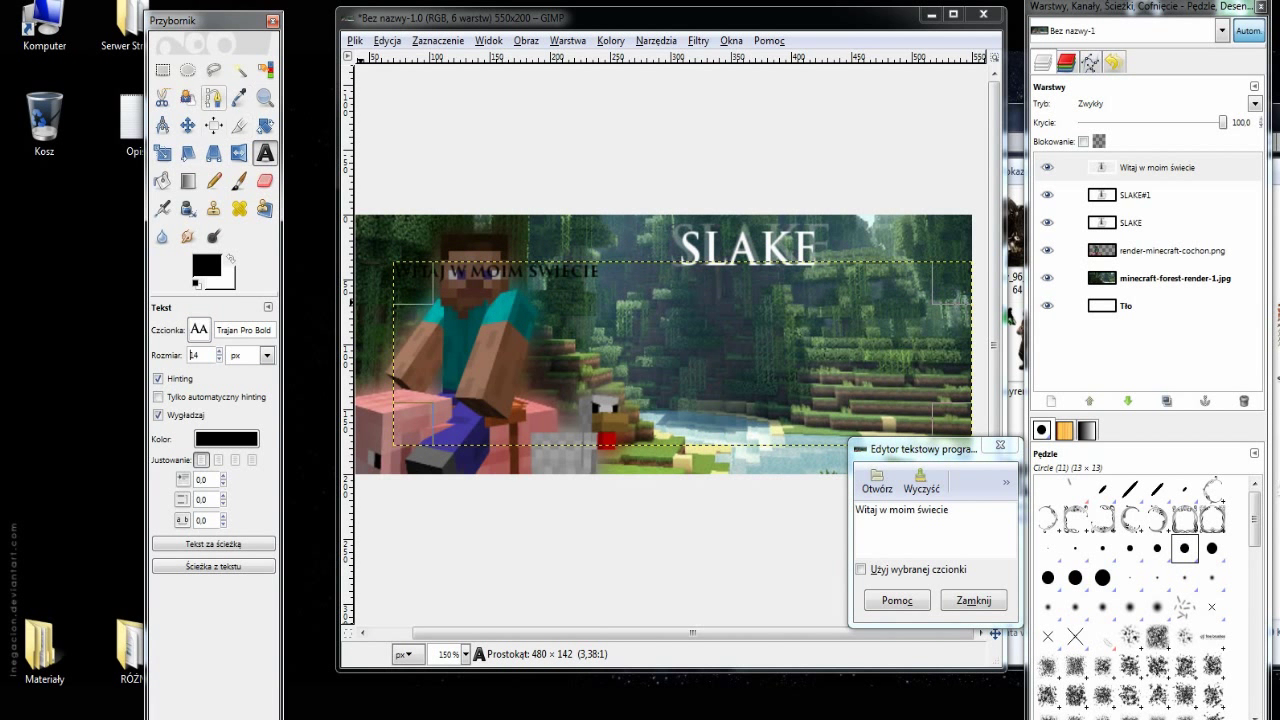
pyautogui.click(188, 125)
pyautogui.moveTo(562, 269); pyautogui.dragTo(836, 272)
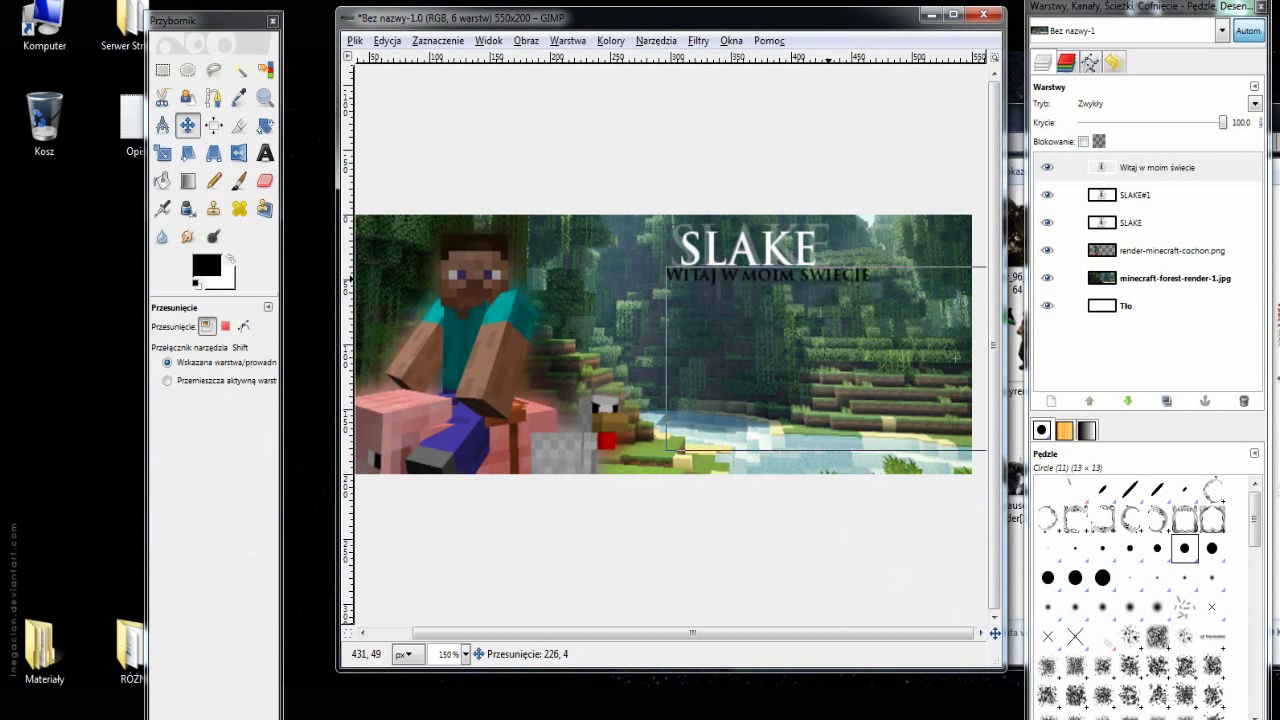
# - Change the subtitle to white text in regular Trajan Pro
pyautogui.rightClick(1160, 168)
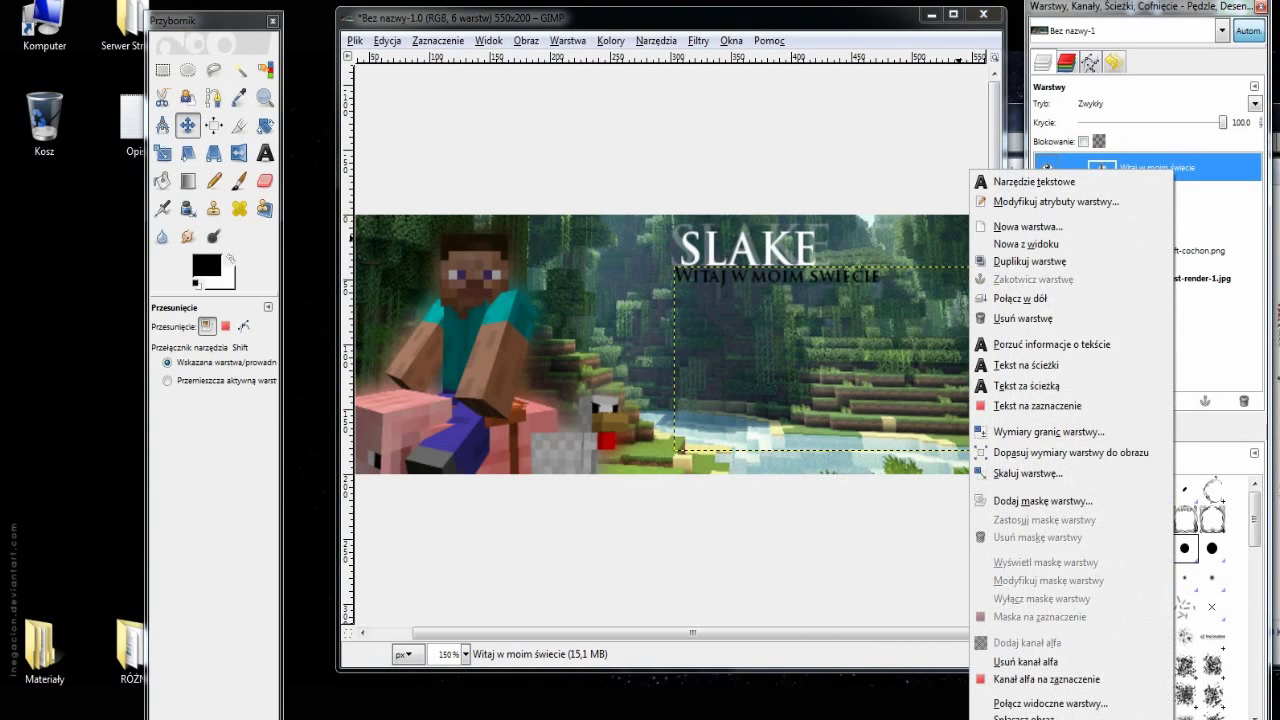
pyautogui.click(1060, 183)
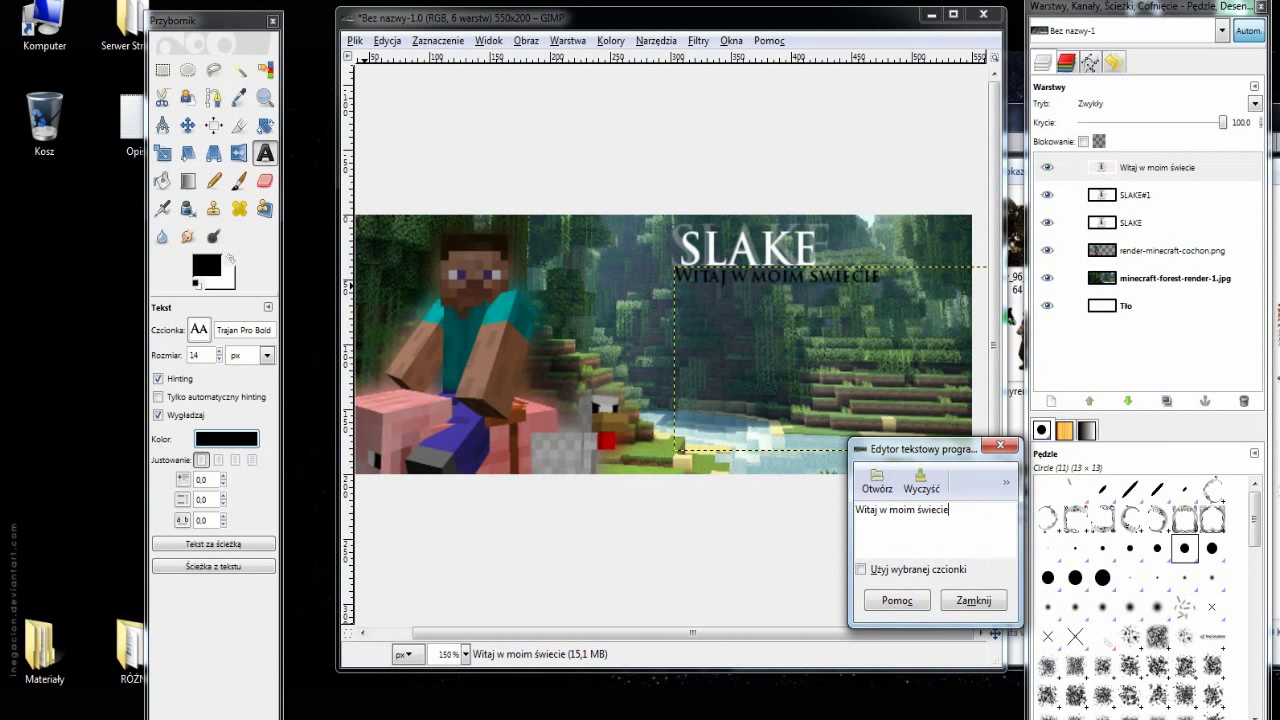
pyautogui.click(226, 438)
pyautogui.click(215, 184)
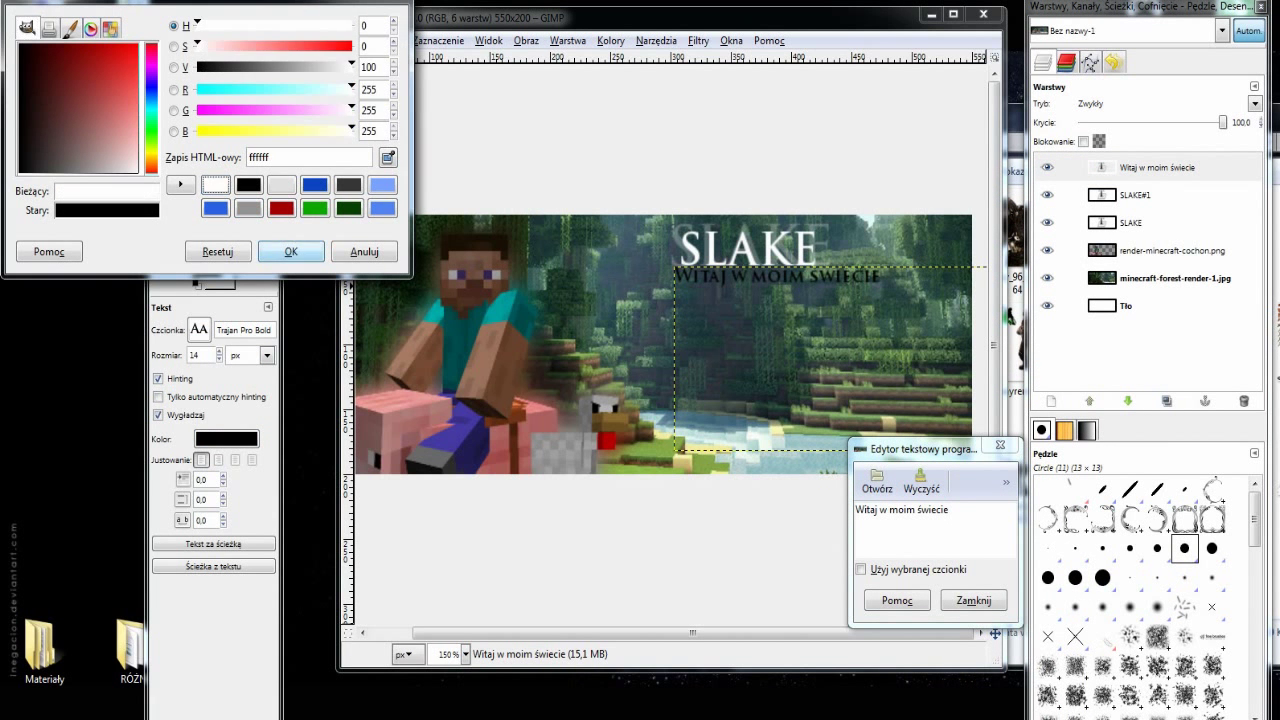
pyautogui.click(290, 251)
pyautogui.click(199, 329)
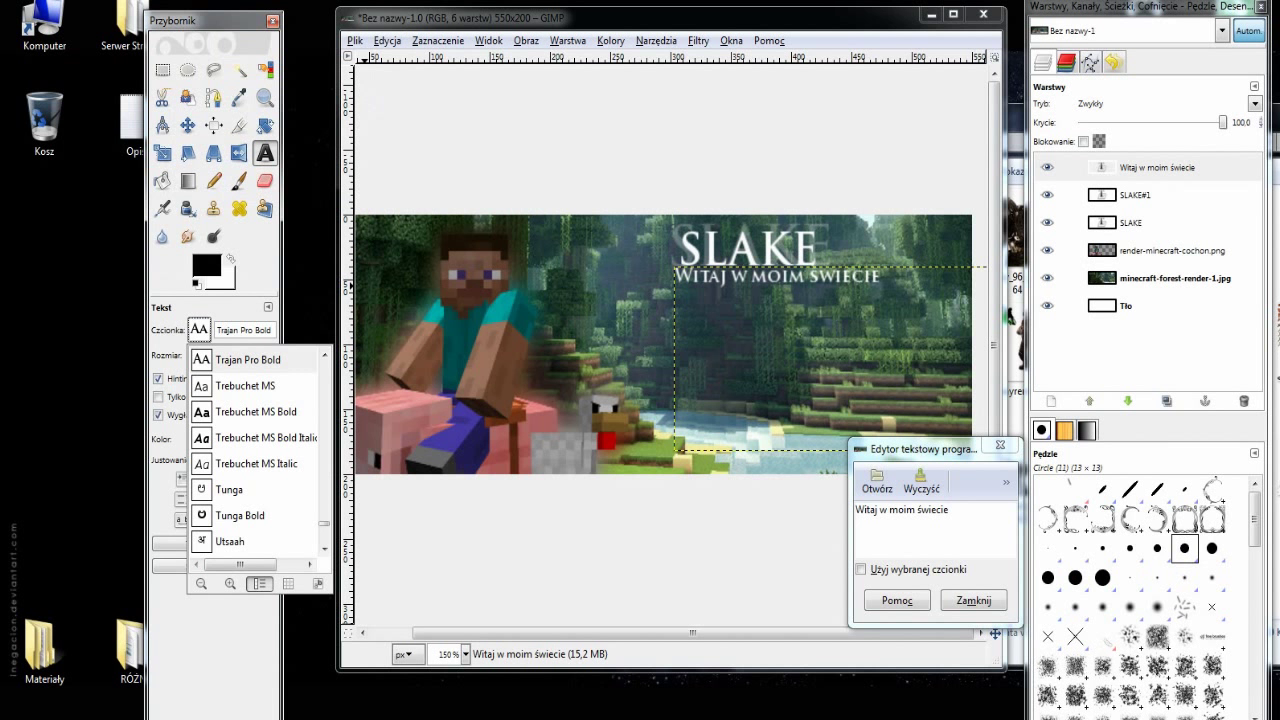
pyautogui.click(237, 367)
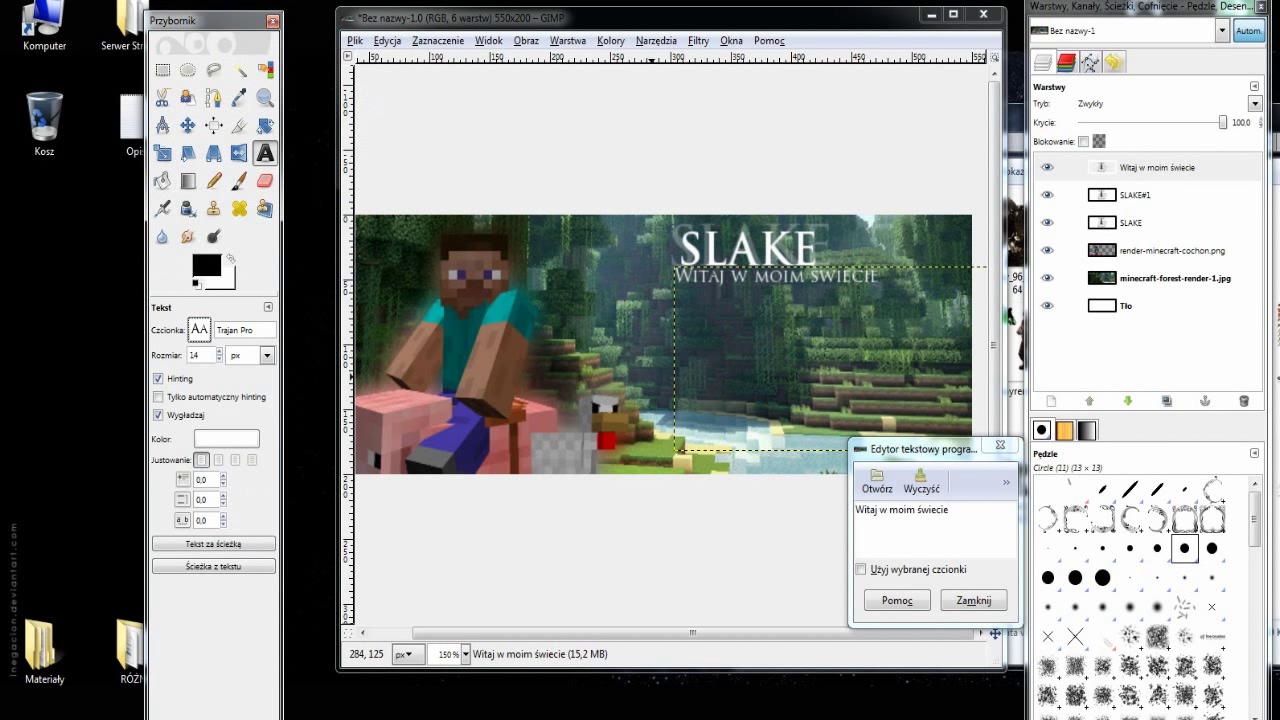
# - Shift the subtitle slightly left to align it beneath SLAKE
pyautogui.click(187, 125)
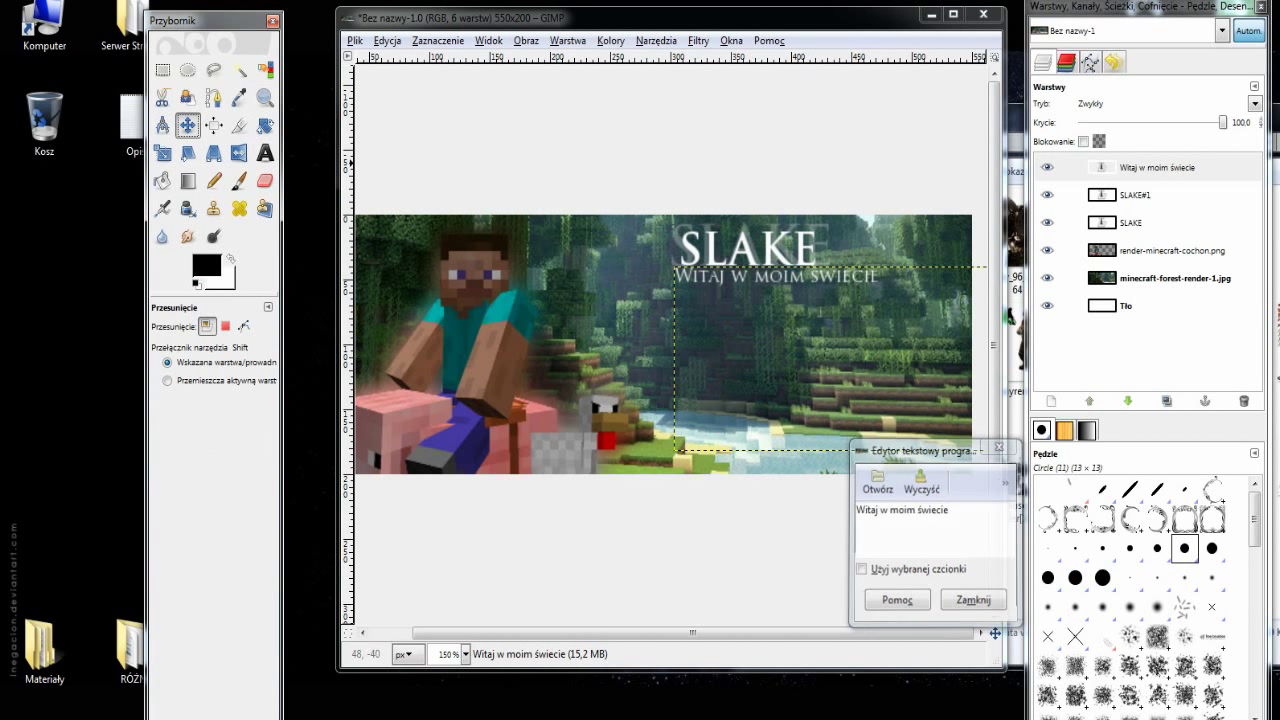
pyautogui.moveTo(798, 270); pyautogui.dragTo(773, 266)
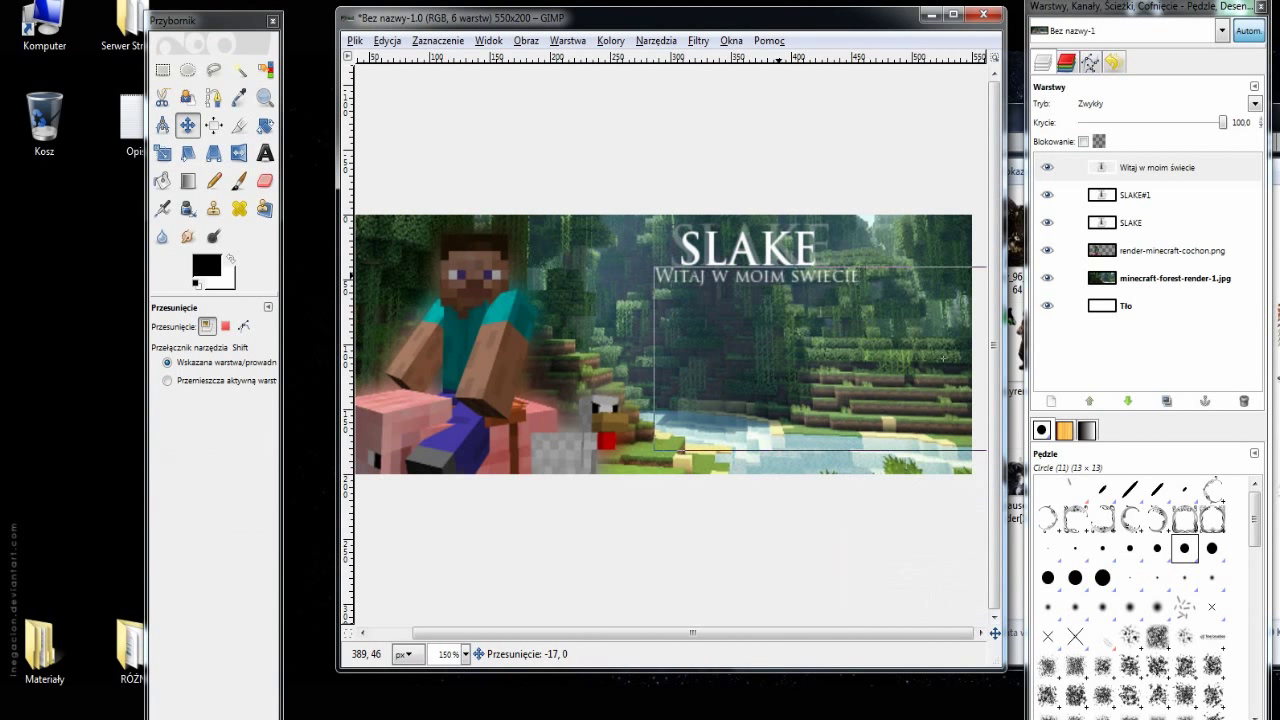
pyautogui.moveTo(785, 263)
pyautogui.mouseDown()
pyautogui.moveTo(836, 267)
pyautogui.moveTo(777, 264)
pyautogui.mouseUp()
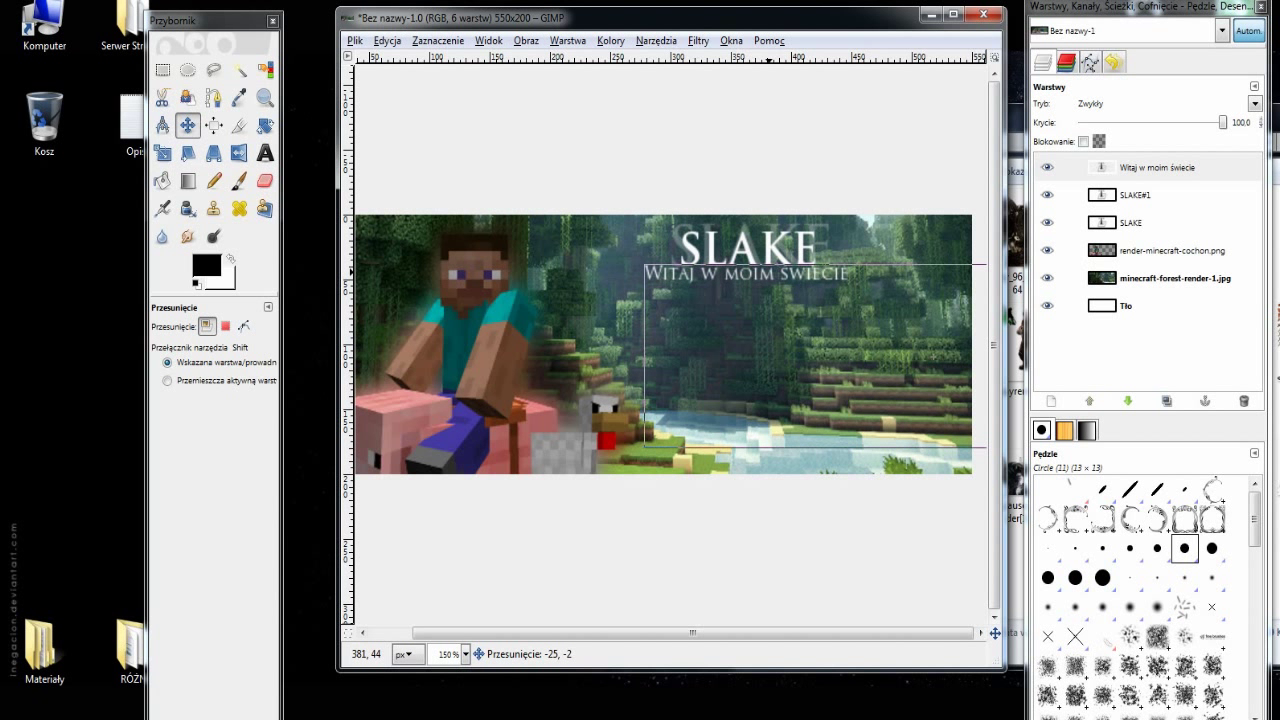
# - Duplicate the 'Witaj w moim świecie' subtitle layer
pyautogui.click(783, 264)
pyautogui.click(1150, 167)
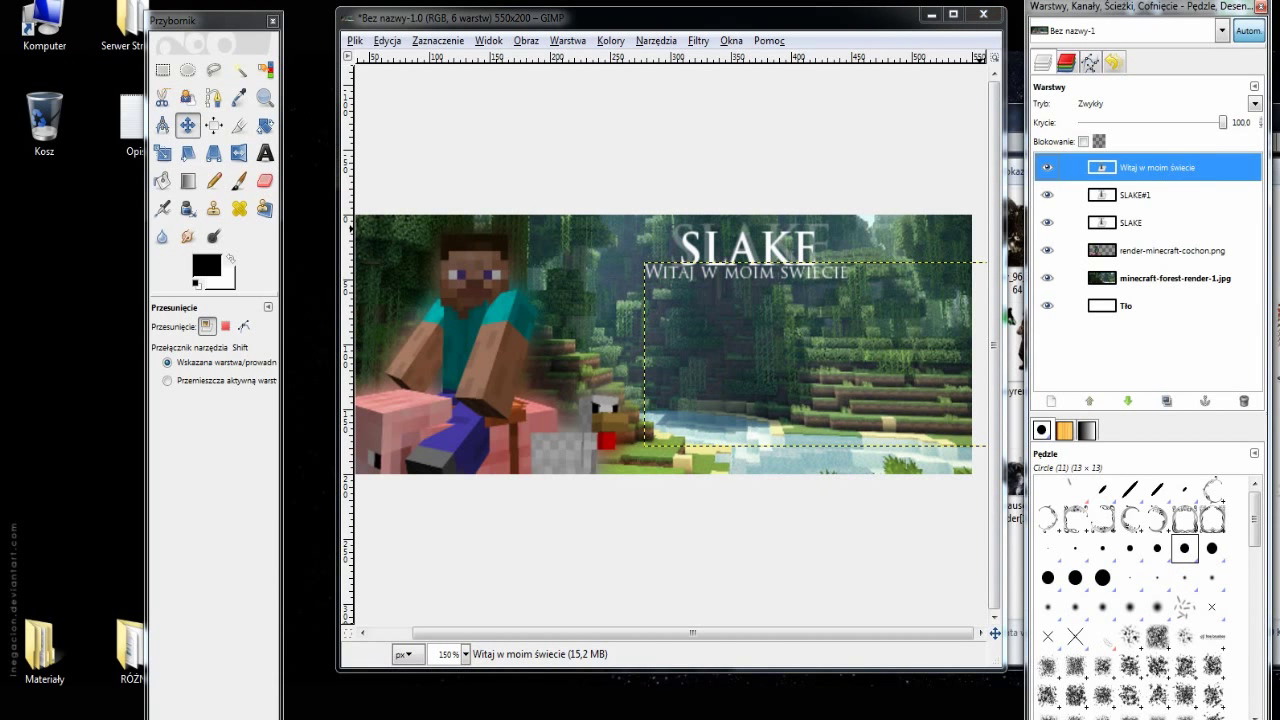
pyautogui.rightClick(1150, 180)
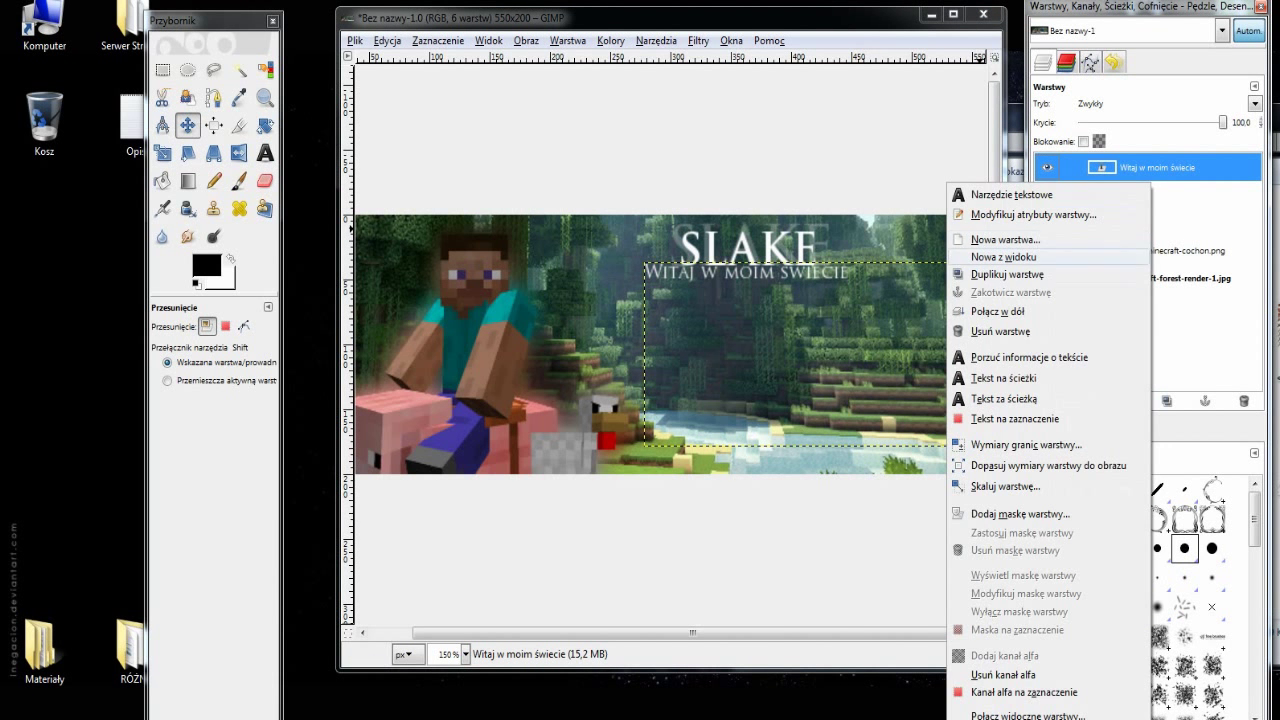
pyautogui.click(1050, 276)
# - Make the lower subtitle copy's text colour black
pyautogui.rightClick(1128, 196)
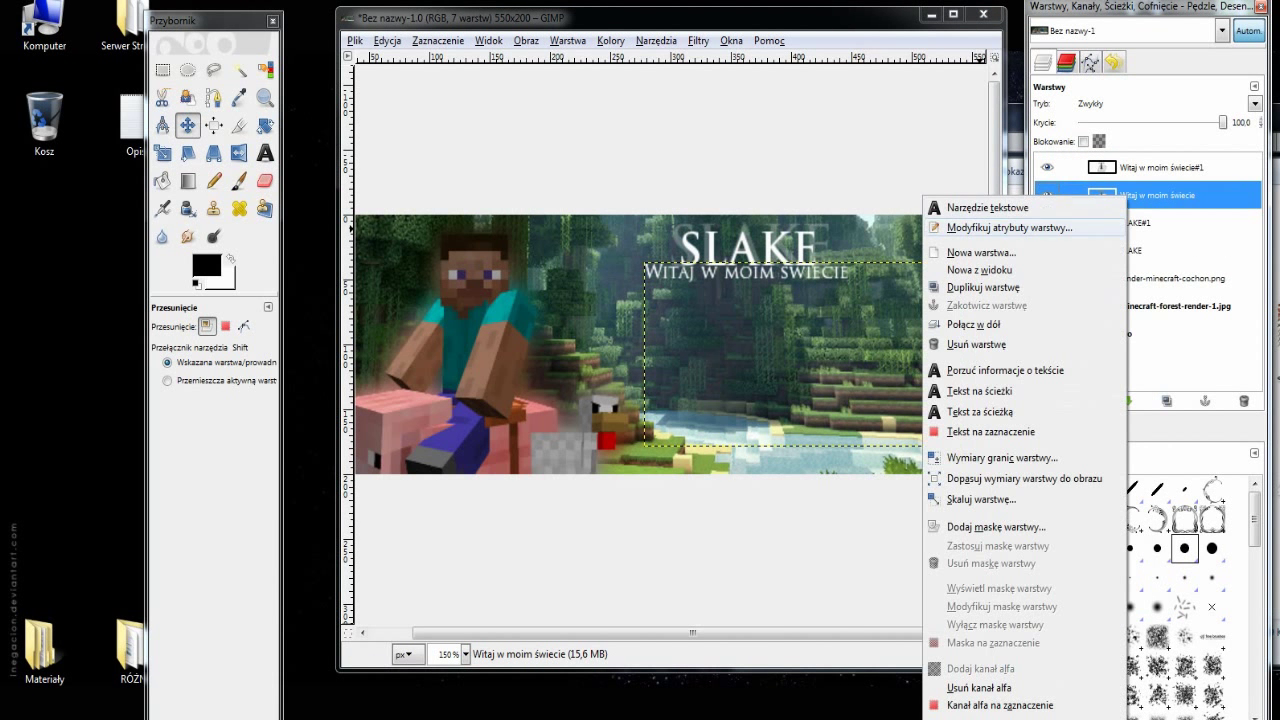
pyautogui.click(987, 207)
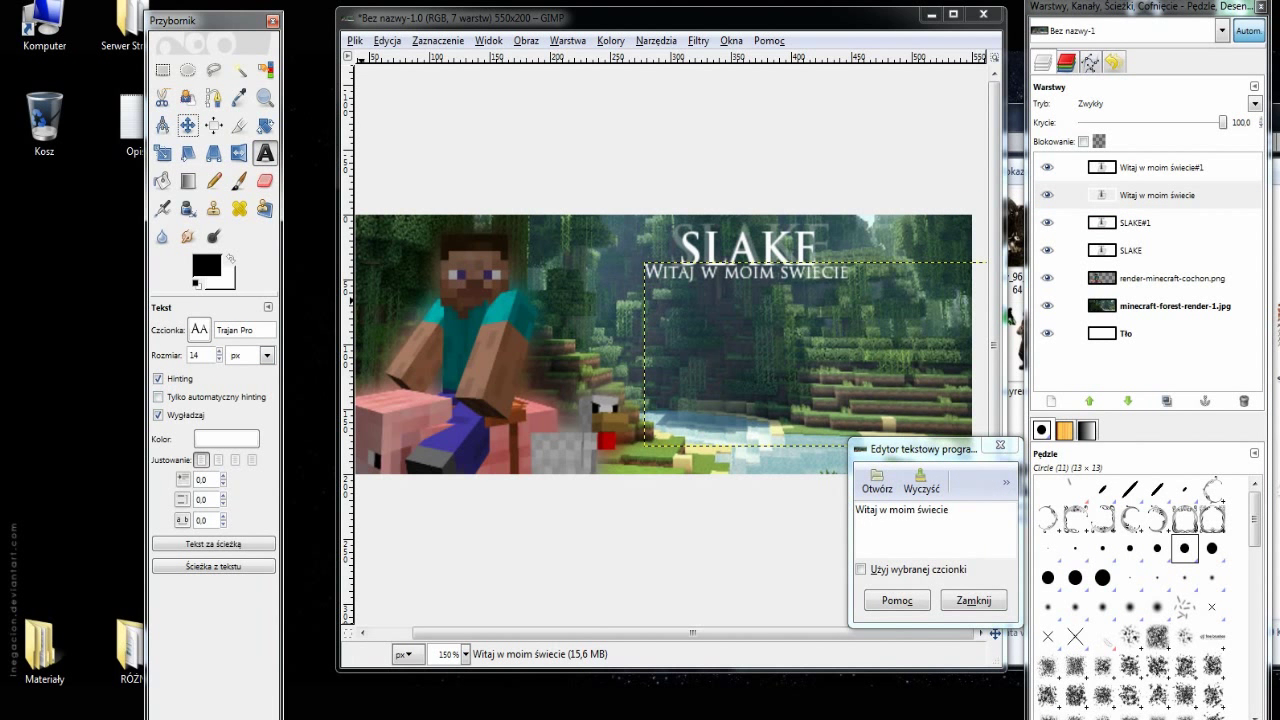
pyautogui.click(226, 438)
pyautogui.click(249, 184)
pyautogui.click(291, 251)
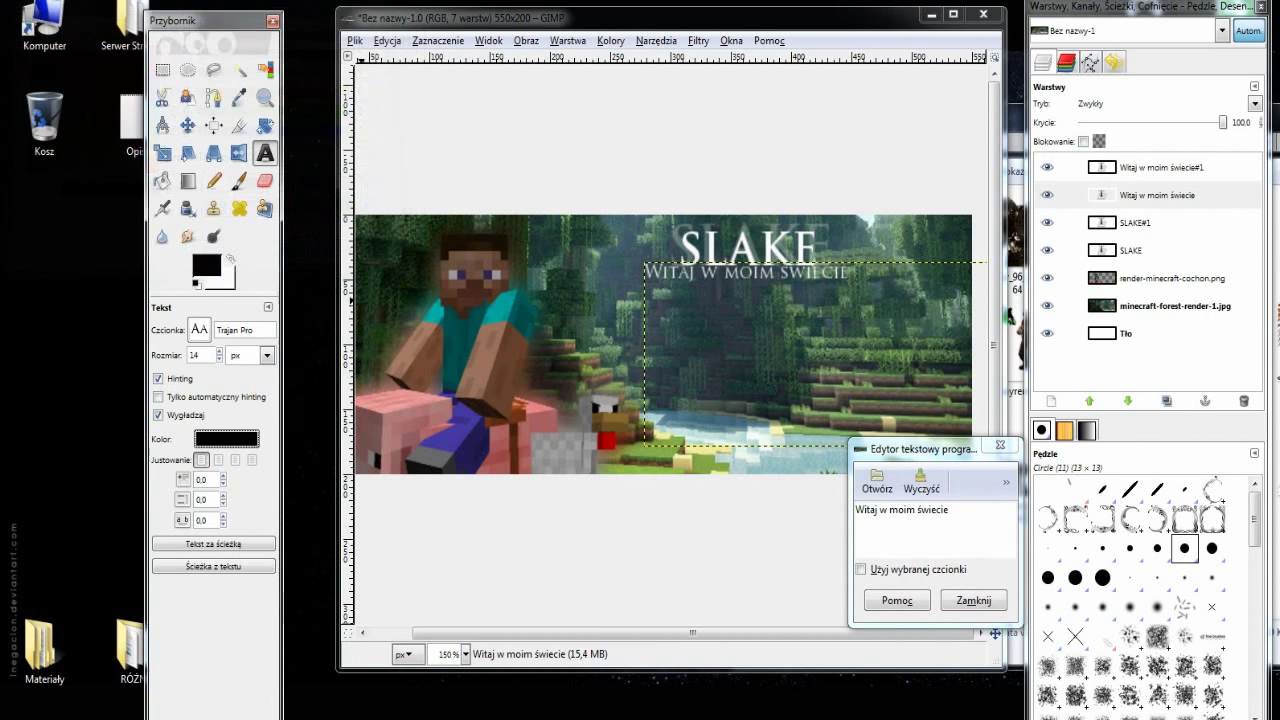
# - Nudge the black subtitle down as a shadow and toggle its visibility to compare
pyautogui.press('pageup')
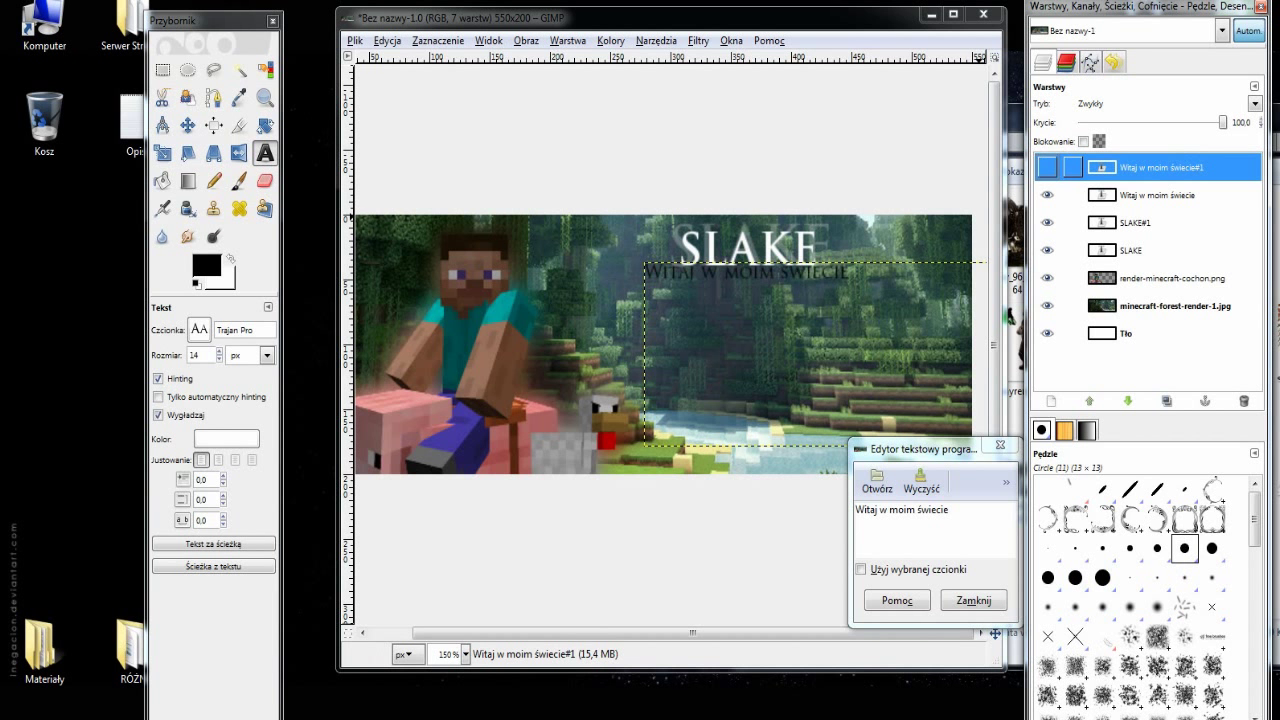
pyautogui.press('m')
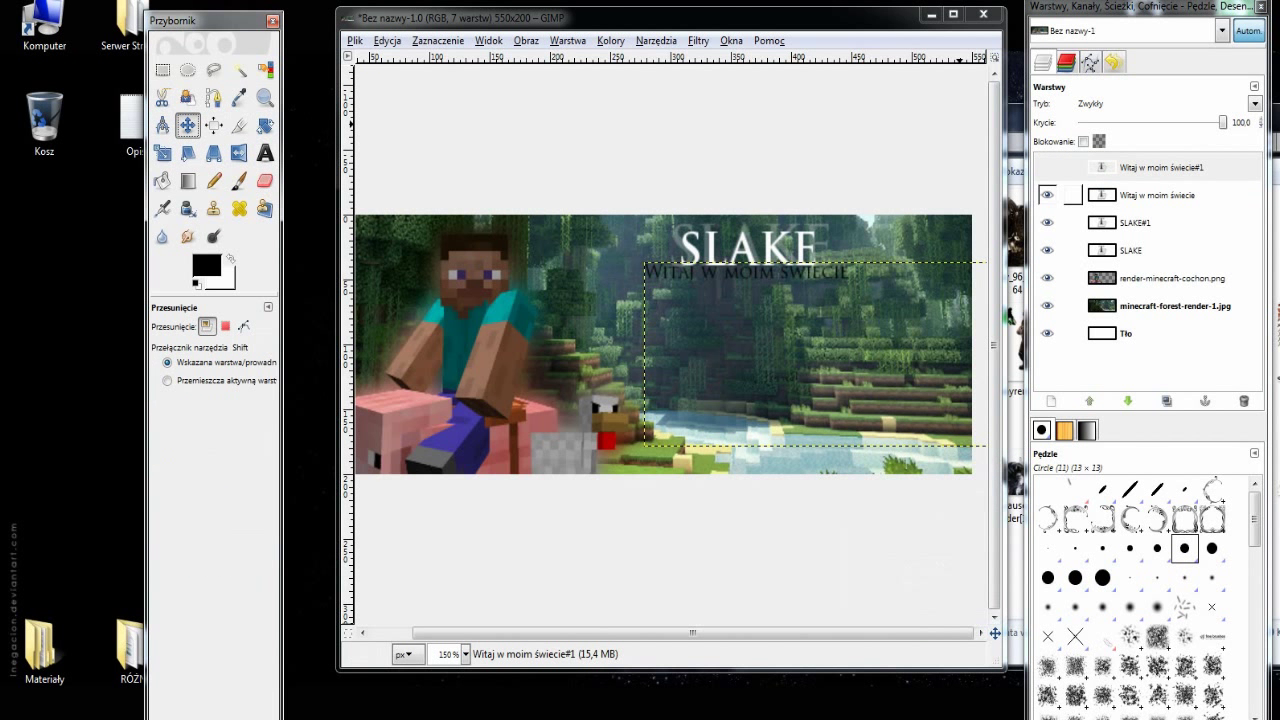
pyautogui.click(1073, 195)
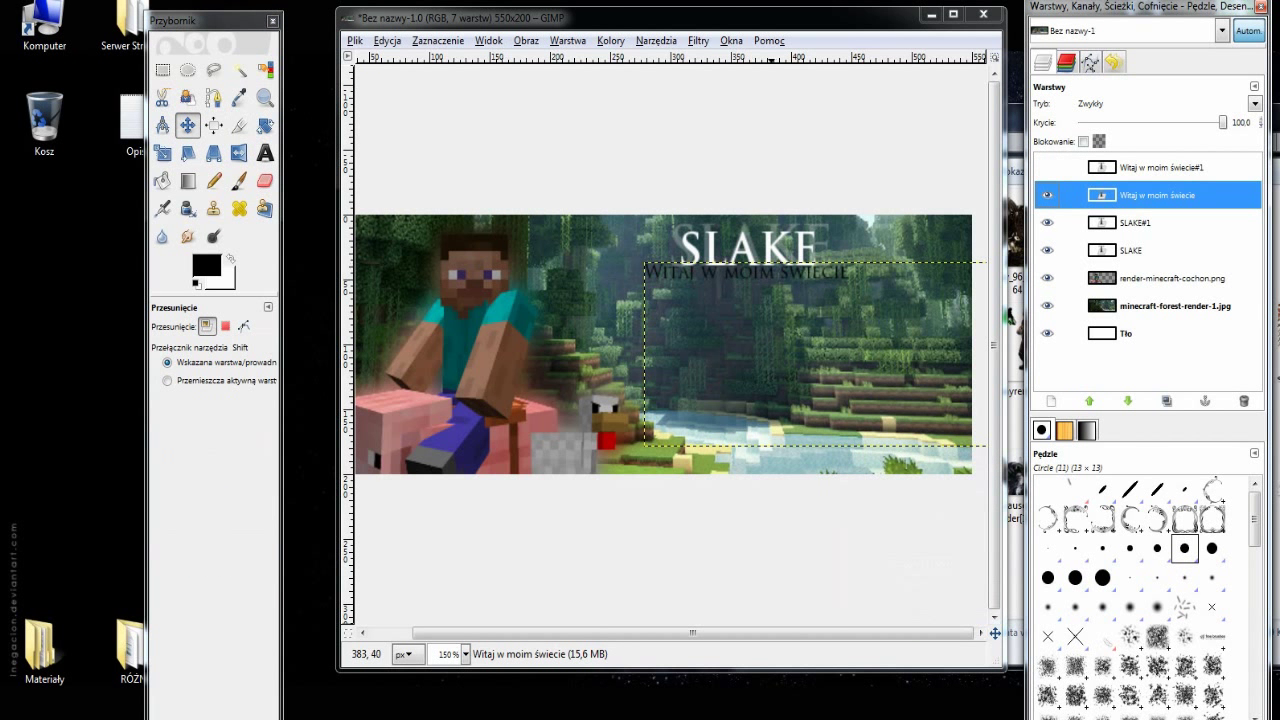
pyautogui.click(771, 267)
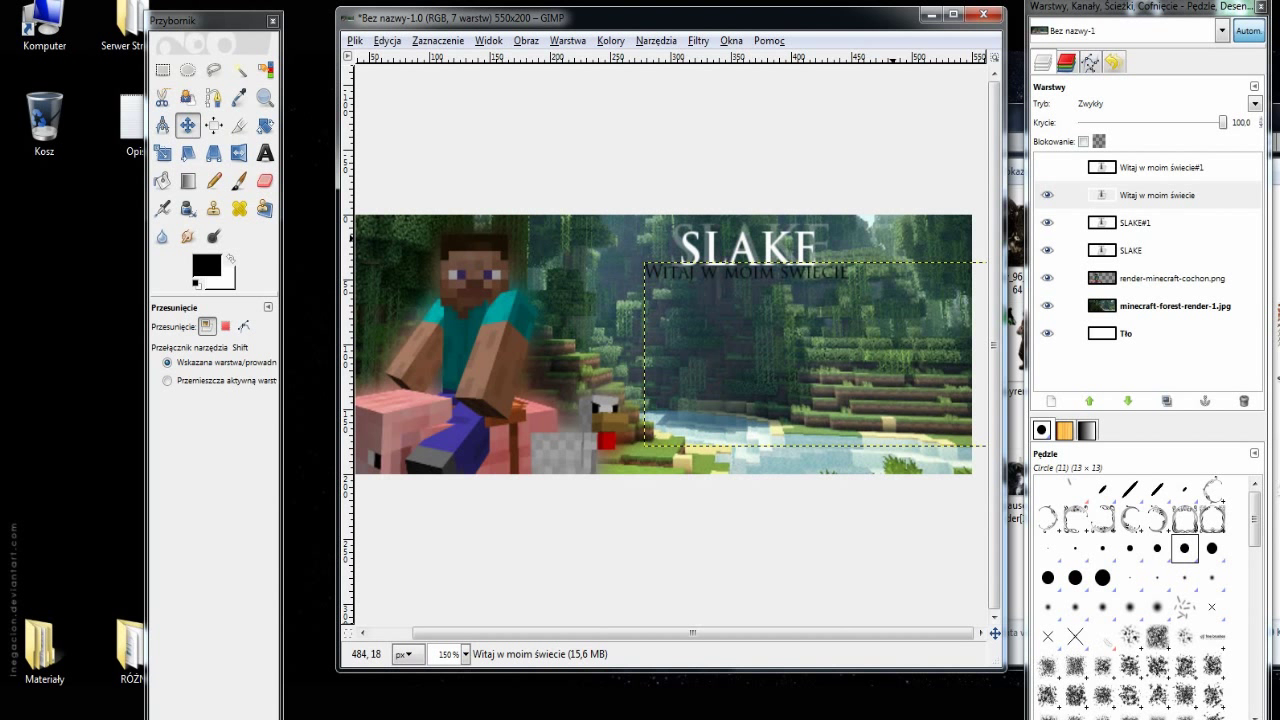
pyautogui.moveTo(893, 232); pyautogui.dragTo(892, 232)
pyautogui.press('Down')
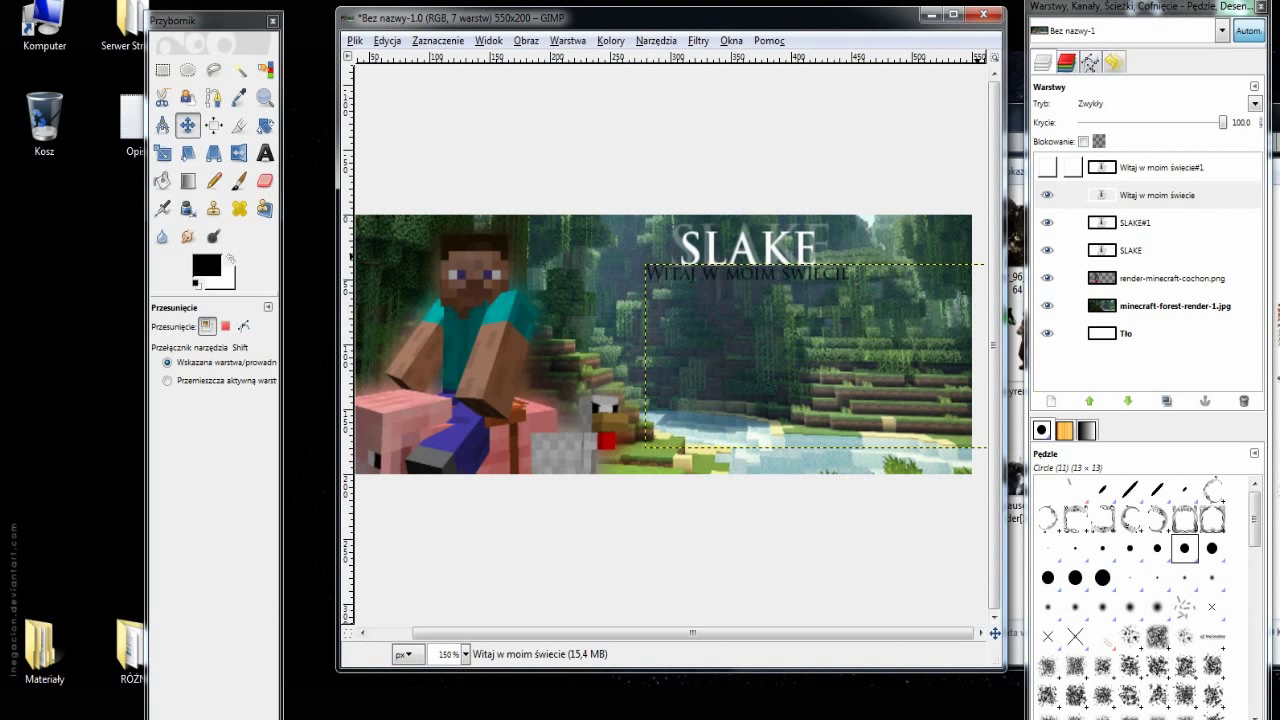
pyautogui.click(1047, 195)
pyautogui.click(1047, 195)
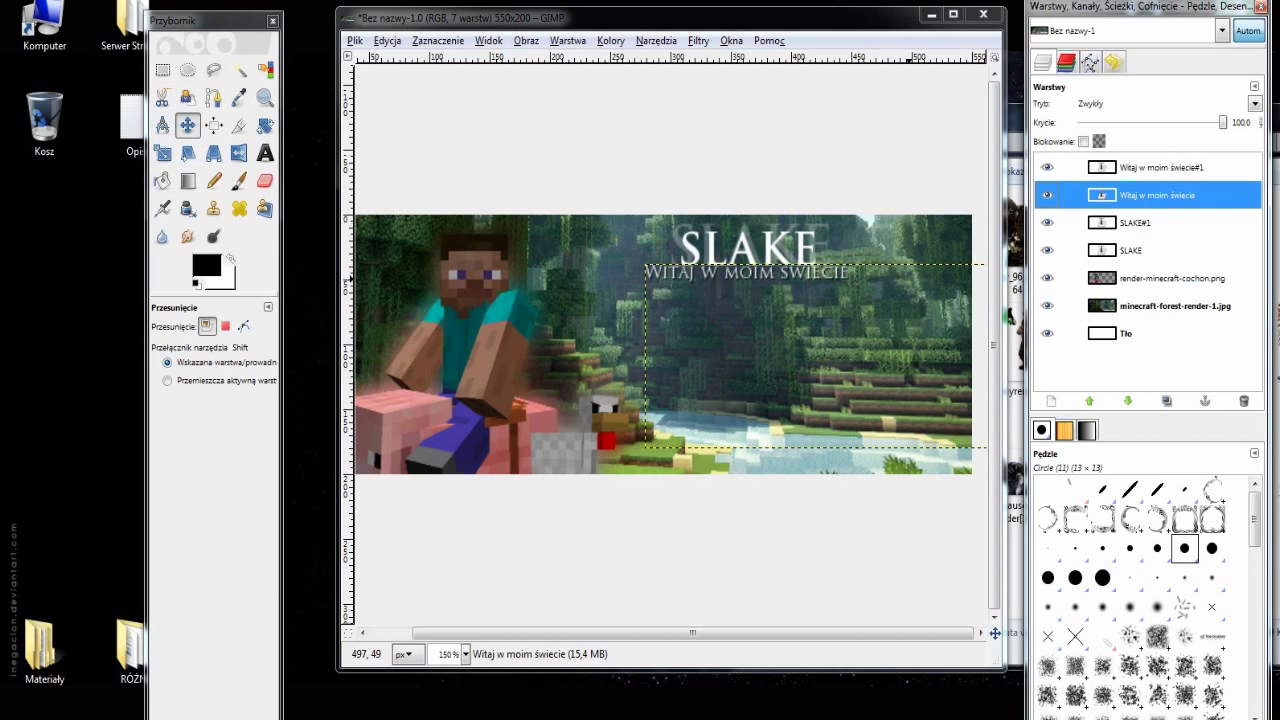
pyautogui.press('+')
pyautogui.press('-')
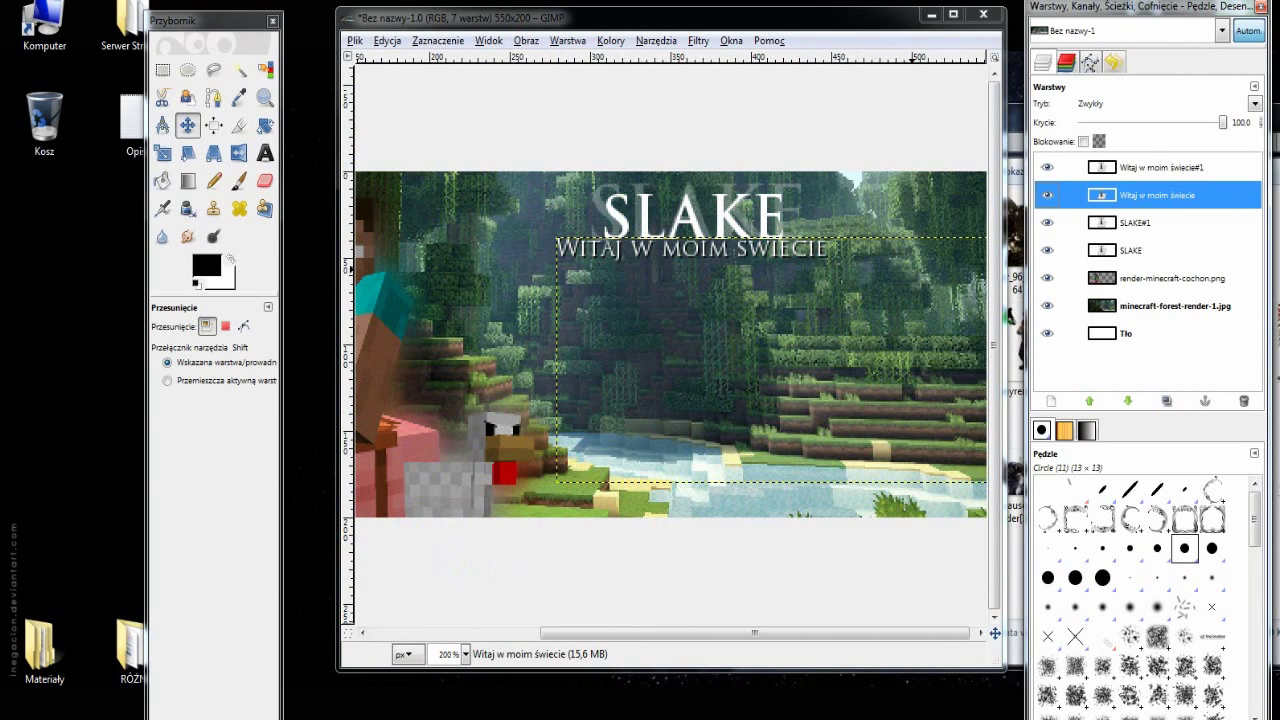
pyautogui.press('pageup')
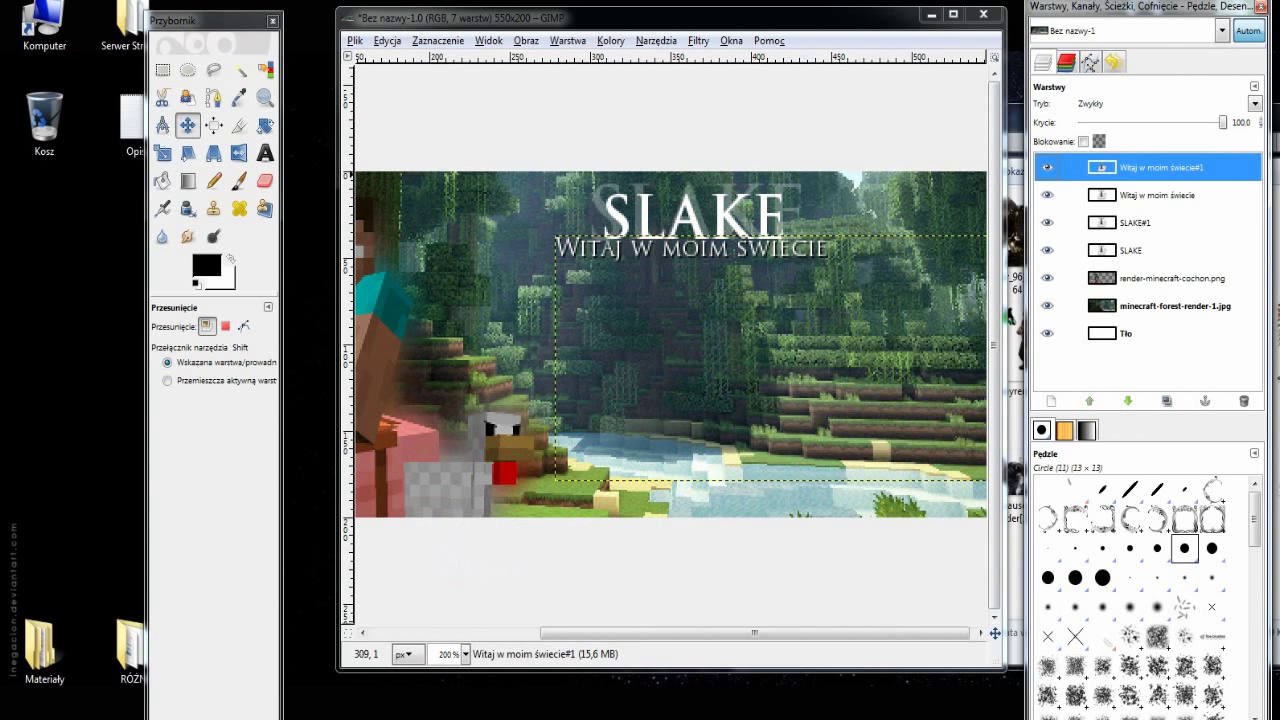
# - Increase the white subtitle's font size
pyautogui.rightClick(1198, 167)
pyautogui.click(1080, 180)
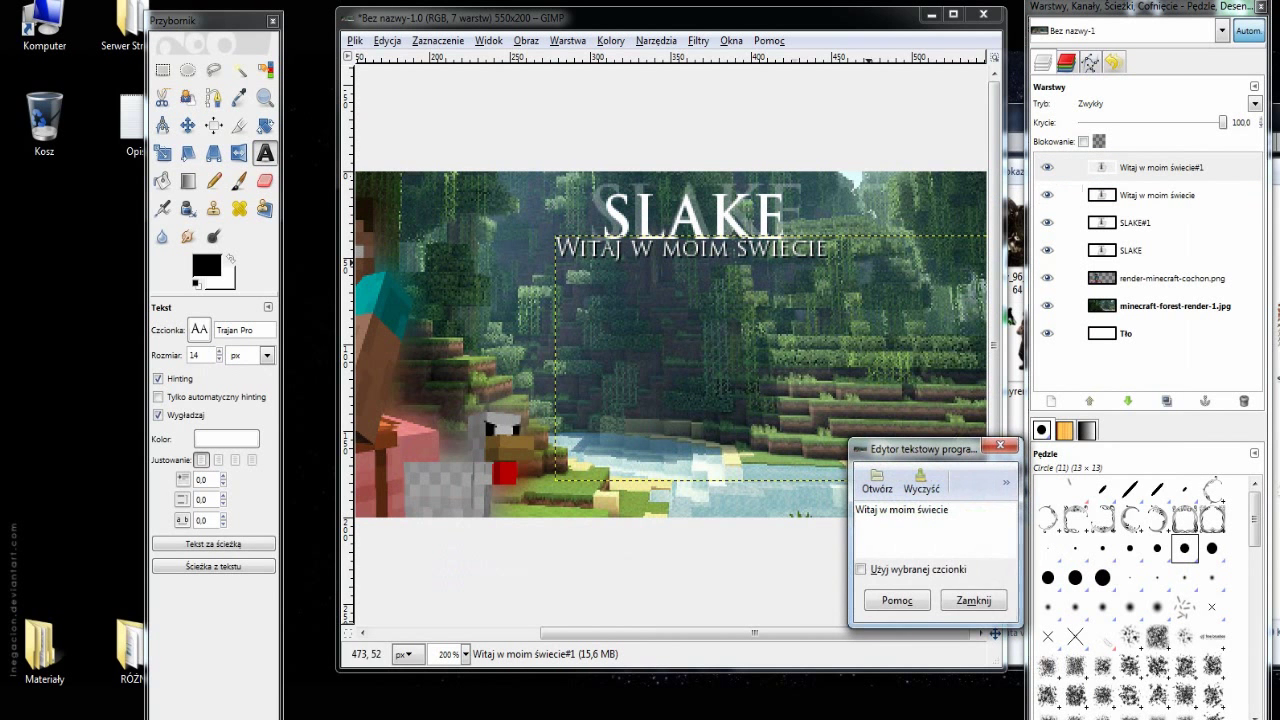
pyautogui.click(191, 354)
pyautogui.press('Up')
pyautogui.press('Up')
pyautogui.press('Up')
pyautogui.press('Up')
pyautogui.press('Up')
pyautogui.press('Up')
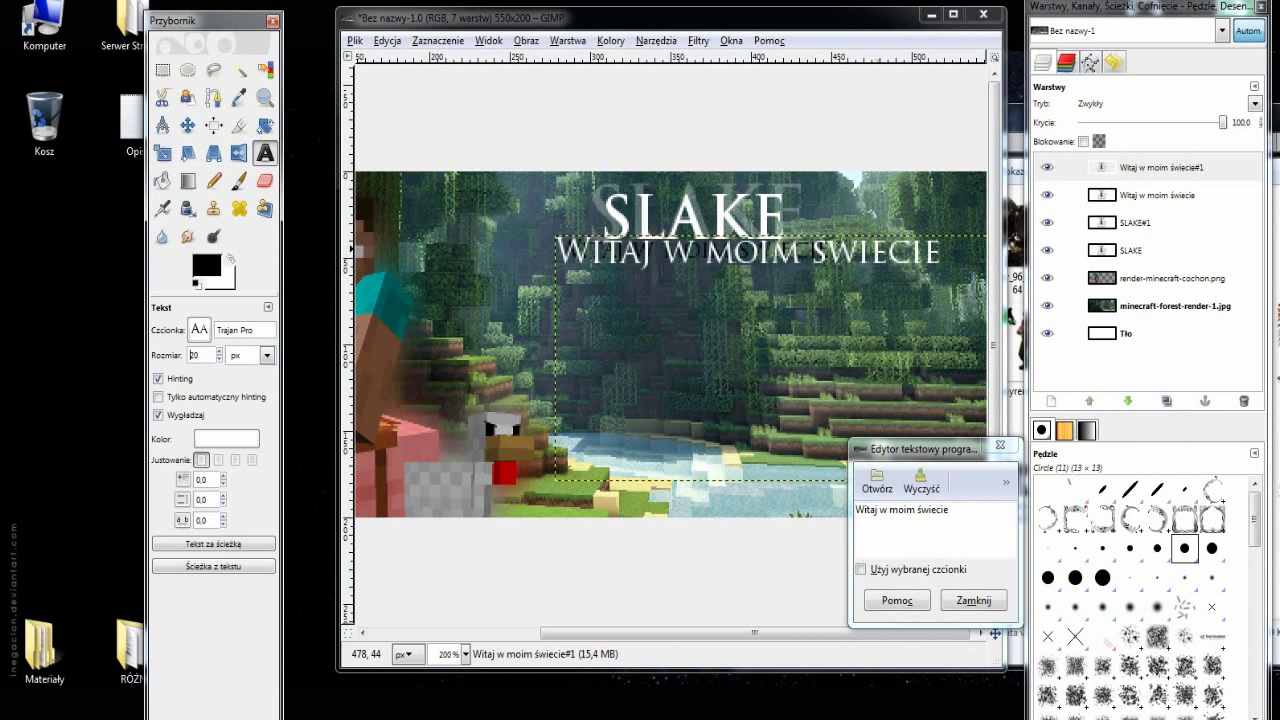
# - Enlarge the black shadow subtitle to match and merge the white subtitle down onto it
pyautogui.rightClick(1150, 195)
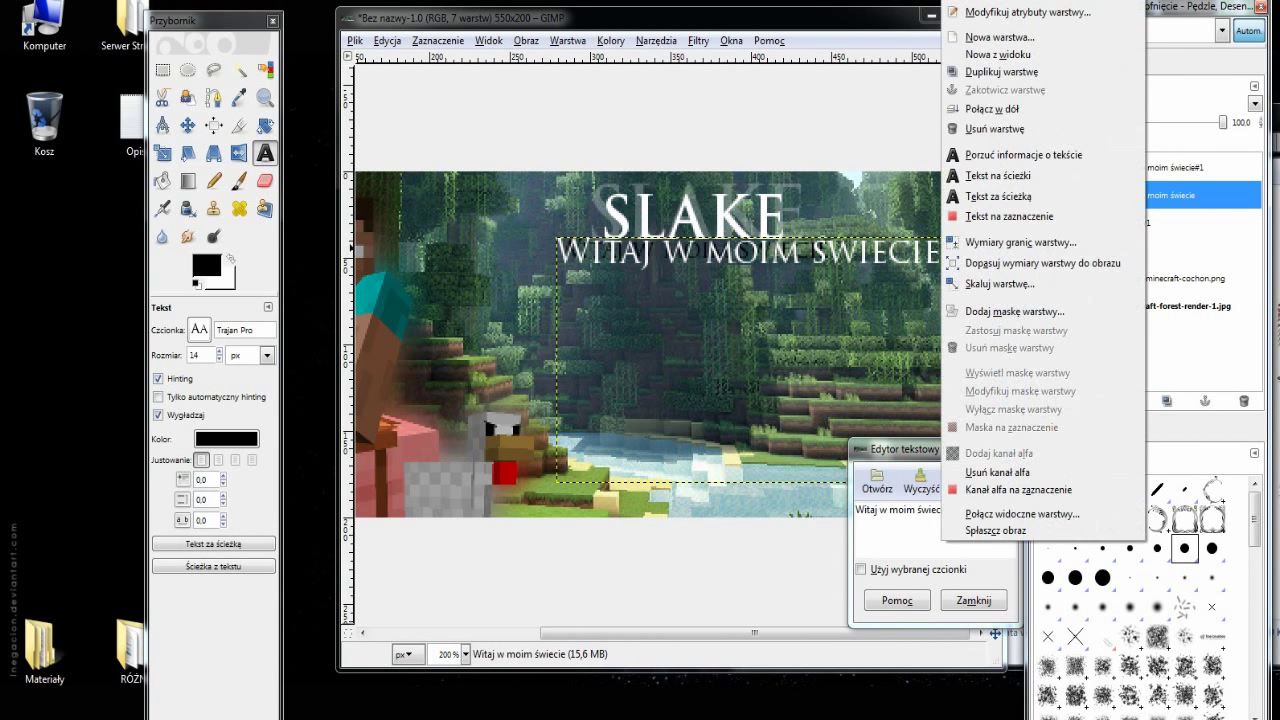
pyautogui.click(1040, 12)
pyautogui.click(219, 350)
pyautogui.press('Up')
pyautogui.press('Up')
pyautogui.press('Up')
pyautogui.press('Up')
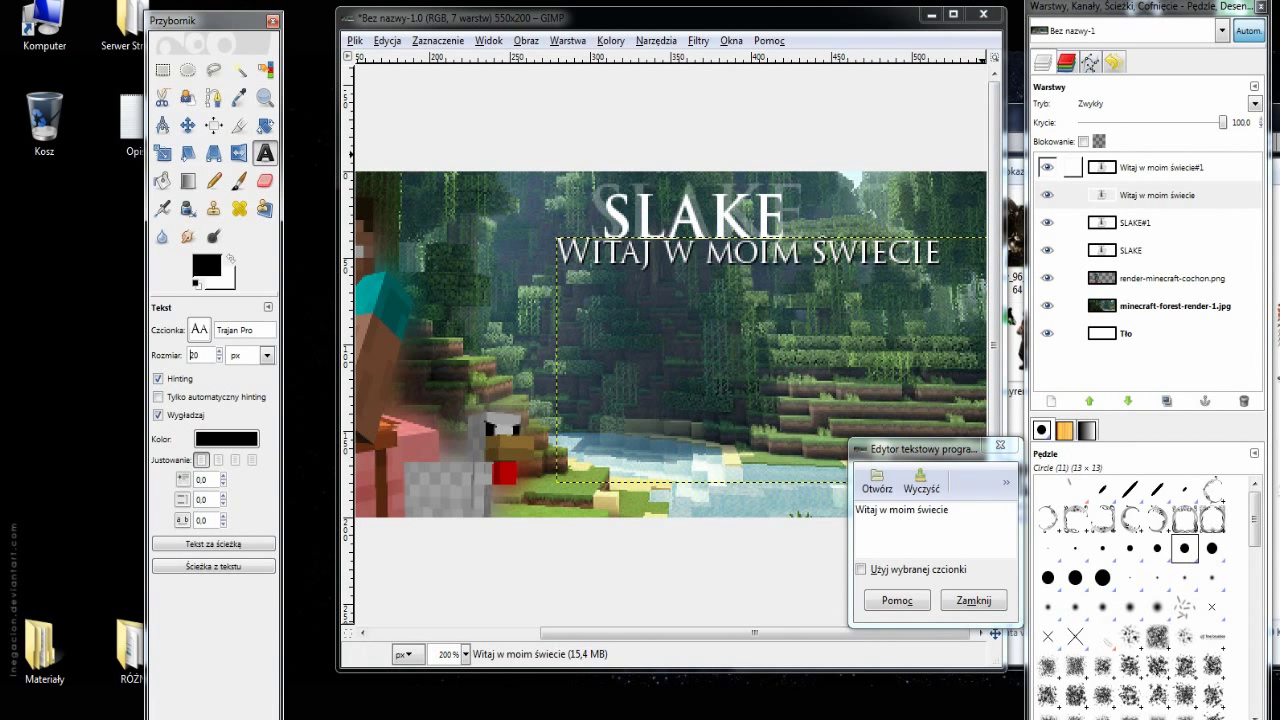
pyautogui.rightClick(1200, 167)
pyautogui.click(1040, 297)
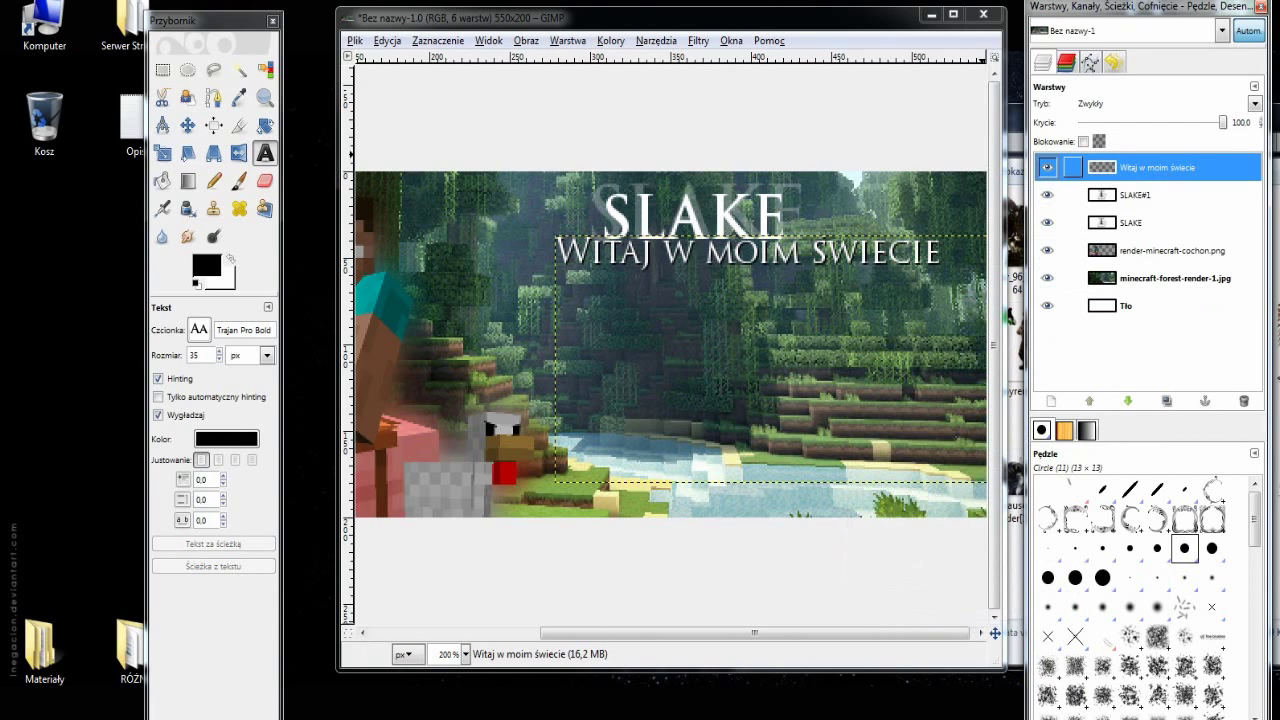
# - Move the subtitle to the bottom-right edge and merge SLAKE#1 down into SLAKE
pyautogui.click(187, 125)
pyautogui.moveTo(682, 242)
pyautogui.mouseDown()
pyautogui.moveTo(629, 244)
pyautogui.moveTo(723, 480)
pyautogui.mouseUp()
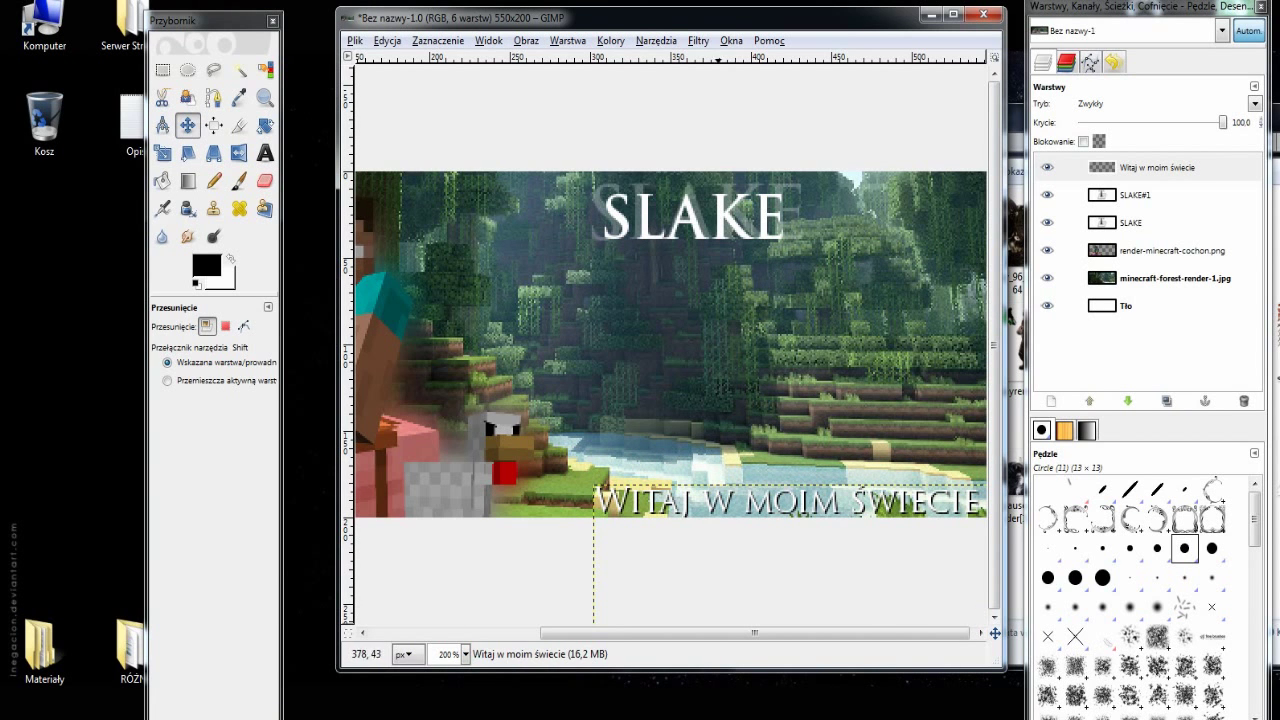
pyautogui.rightClick(1155, 195)
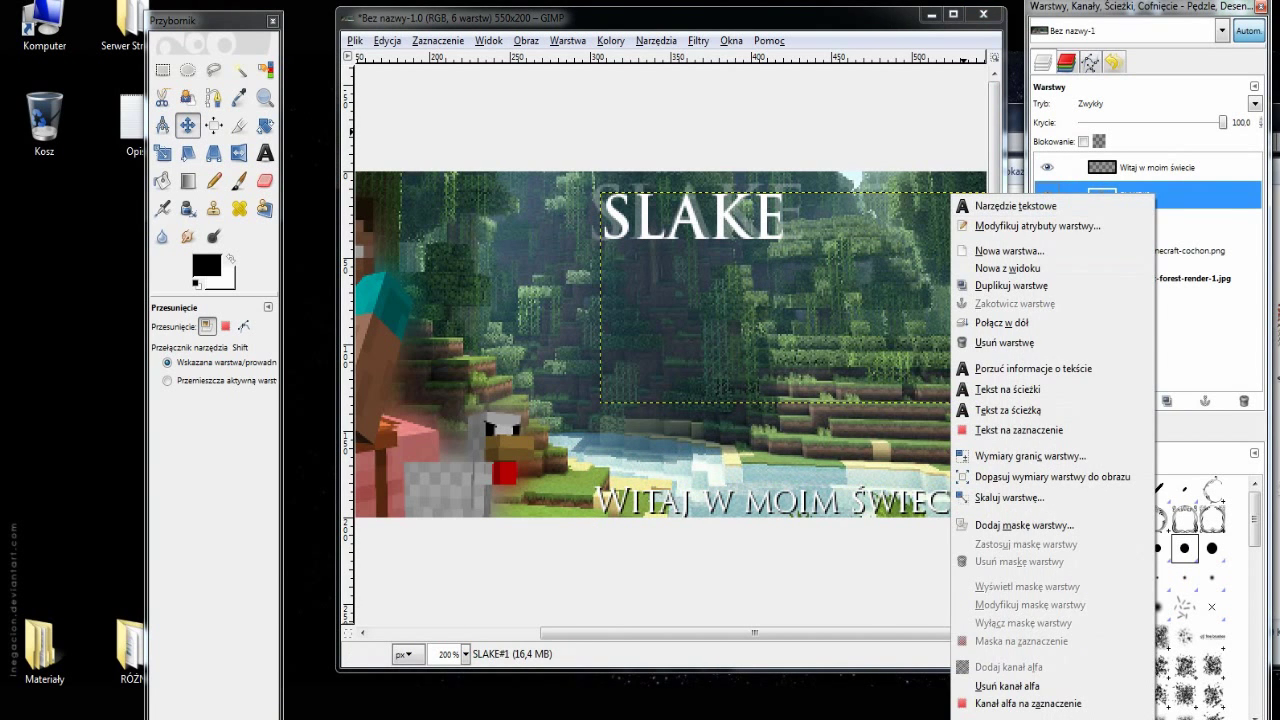
pyautogui.click(1010, 323)
# - Place the SLAKE title in the top-right corner and fine-tune both text positions
pyautogui.moveTo(760, 212); pyautogui.dragTo(916, 212)
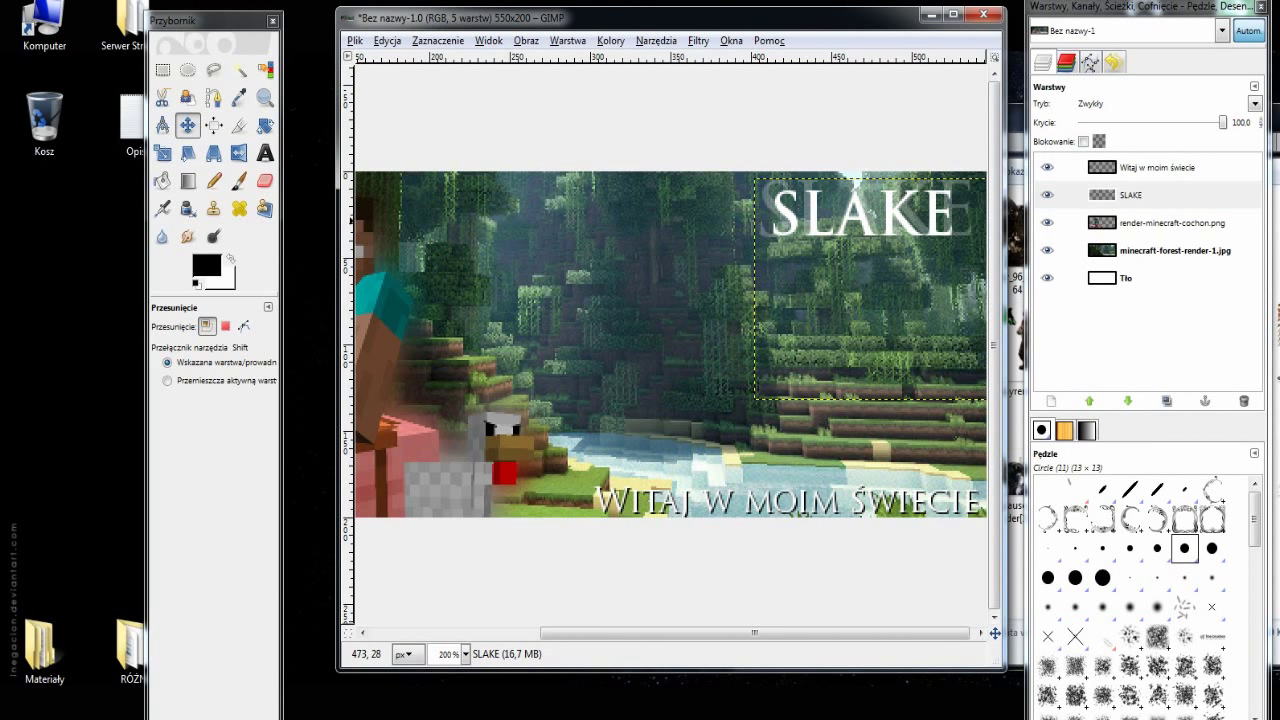
pyautogui.press('super')
pyautogui.press('super')
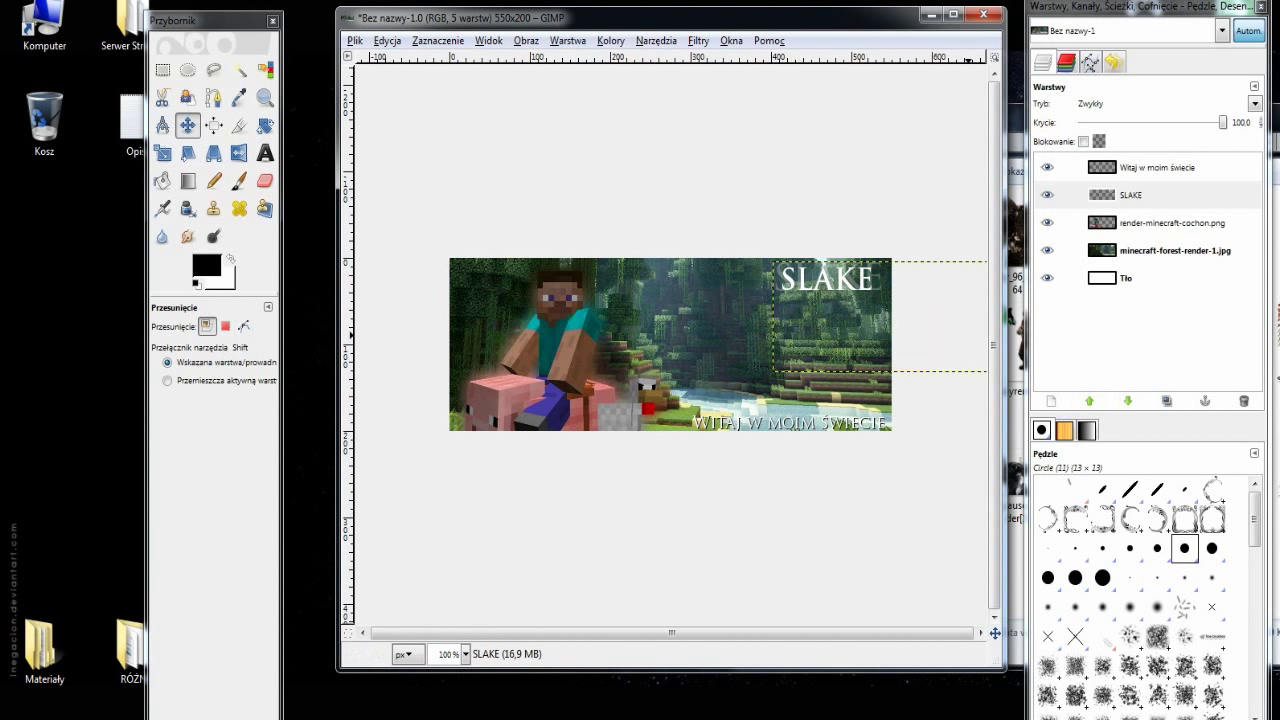
pyautogui.moveTo(844, 279); pyautogui.dragTo(845, 285)
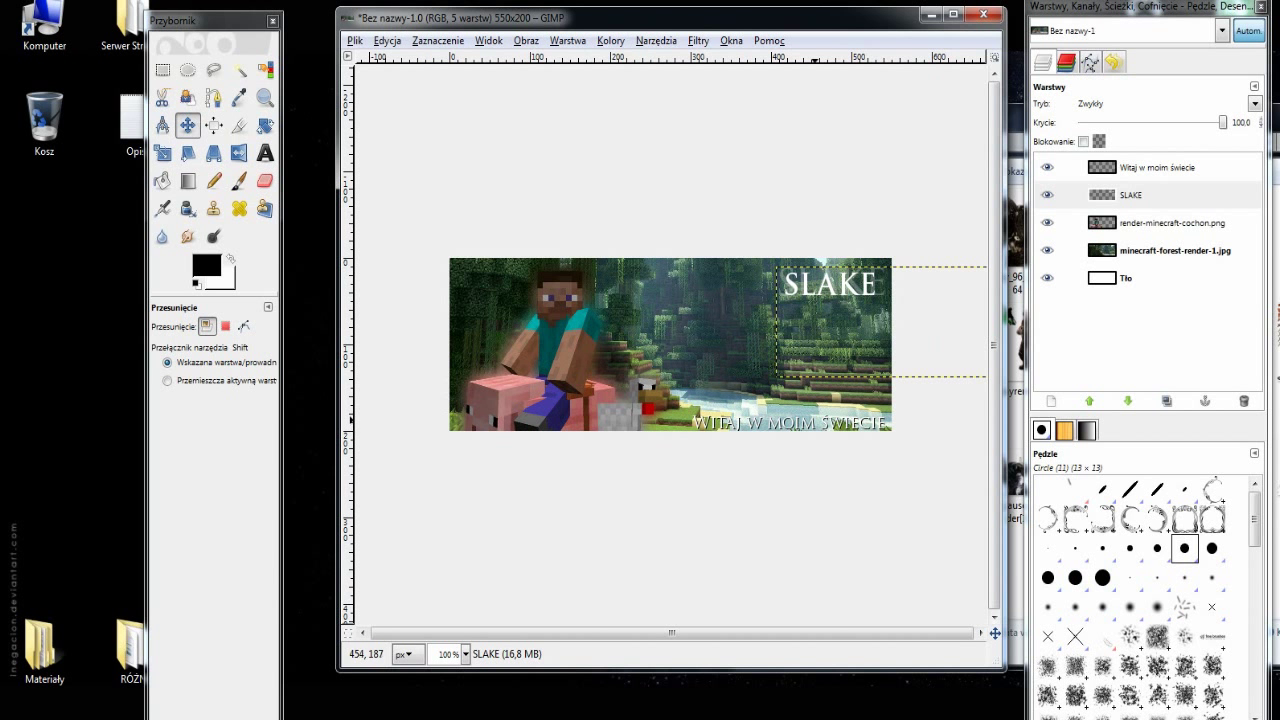
pyautogui.moveTo(834, 419); pyautogui.dragTo(834, 416)
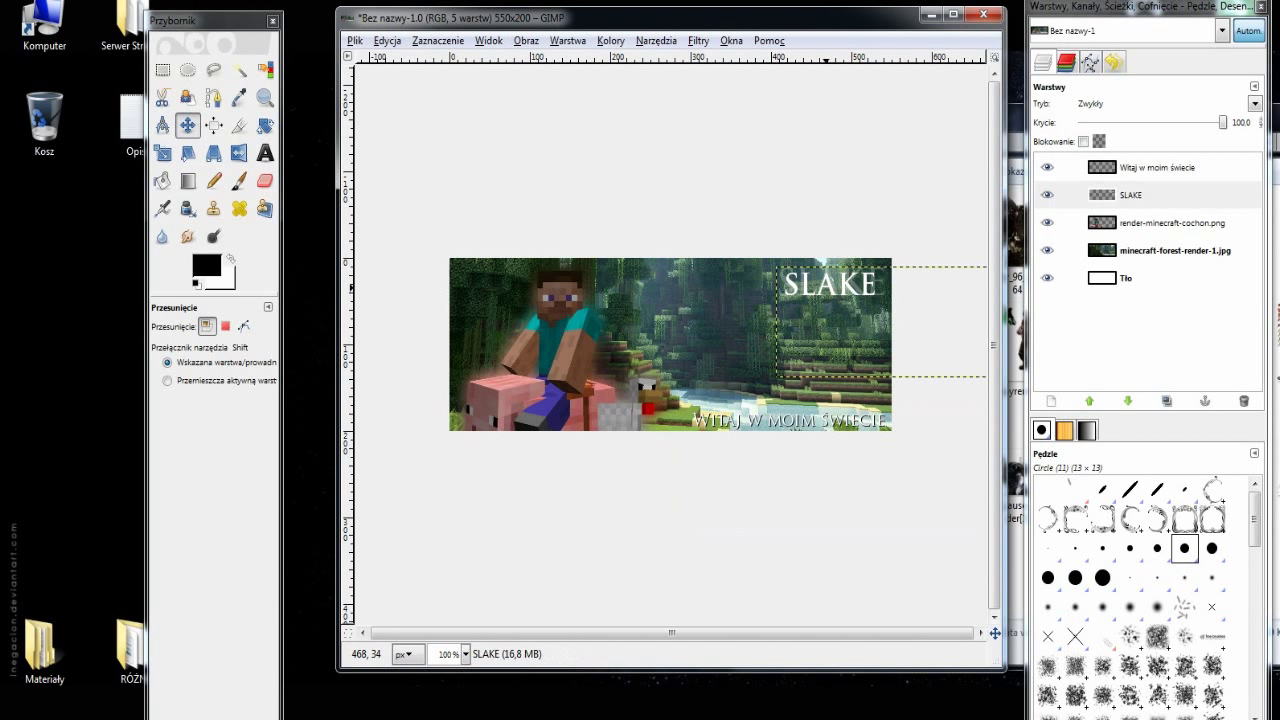
pyautogui.moveTo(918, 292); pyautogui.dragTo(918, 288)
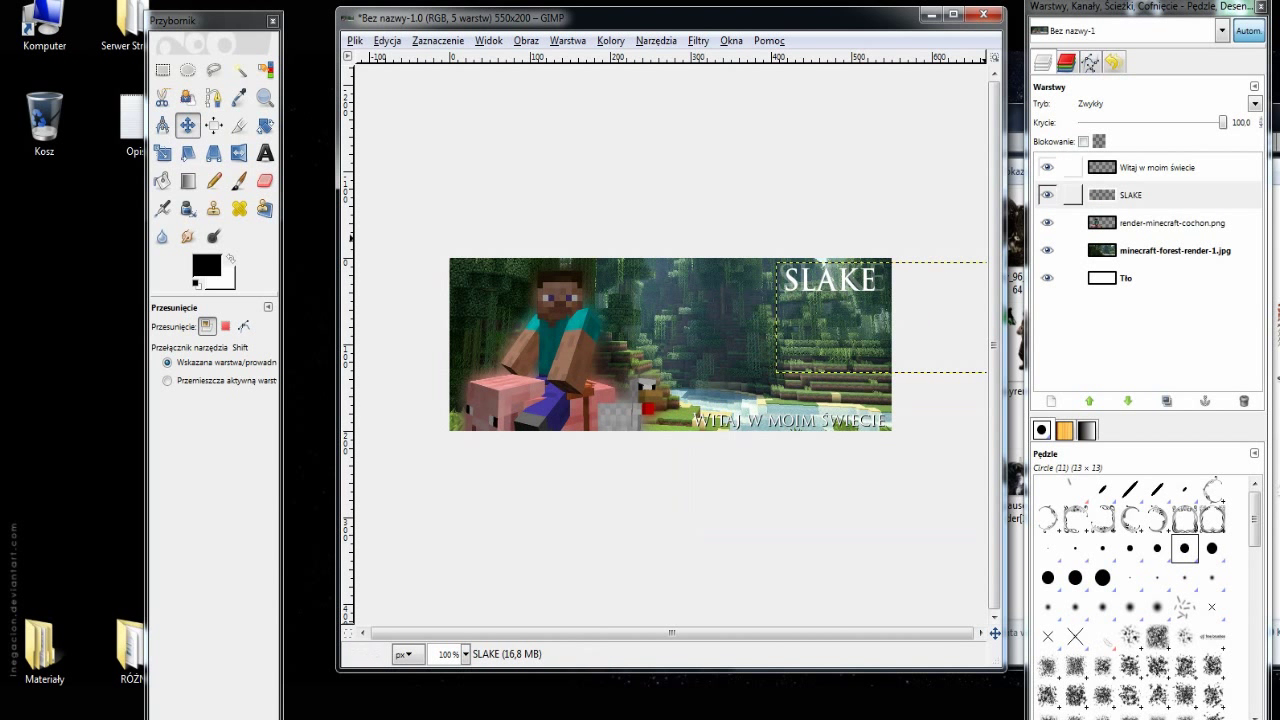
pyautogui.click(1140, 167)
# - Add a new transparent 550×200 layer on top and select the whole banner
pyautogui.rightClick(1140, 167)
pyautogui.click(1000, 200)
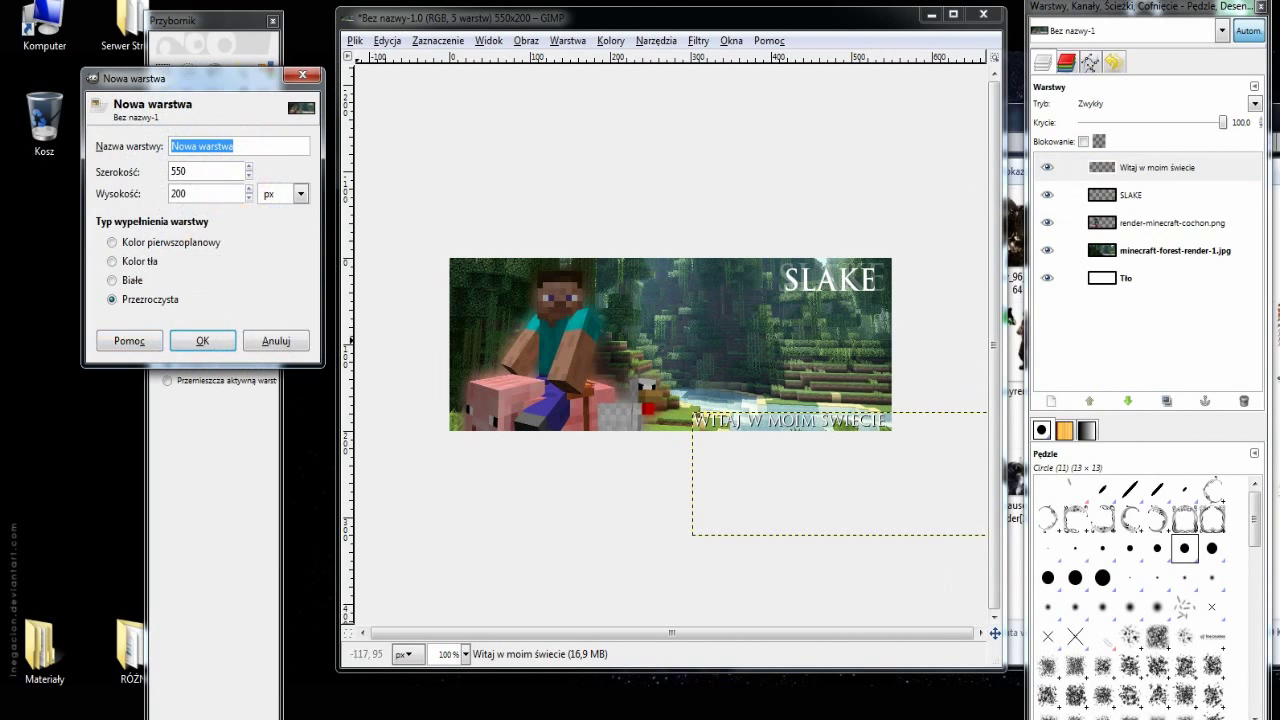
pyautogui.click(202, 341)
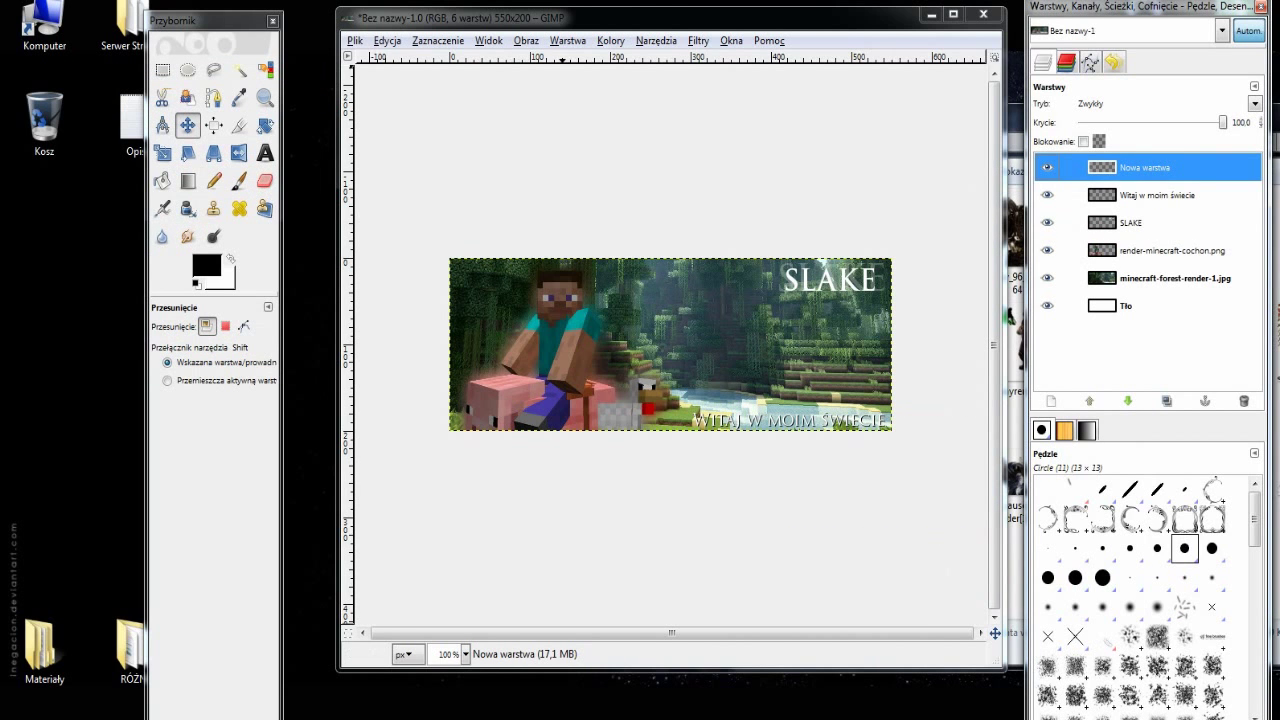
pyautogui.hotkey('alt', 'o')
pyautogui.press('Right')
pyautogui.press('Left')
pyautogui.press('Left')
pyautogui.press('Left')
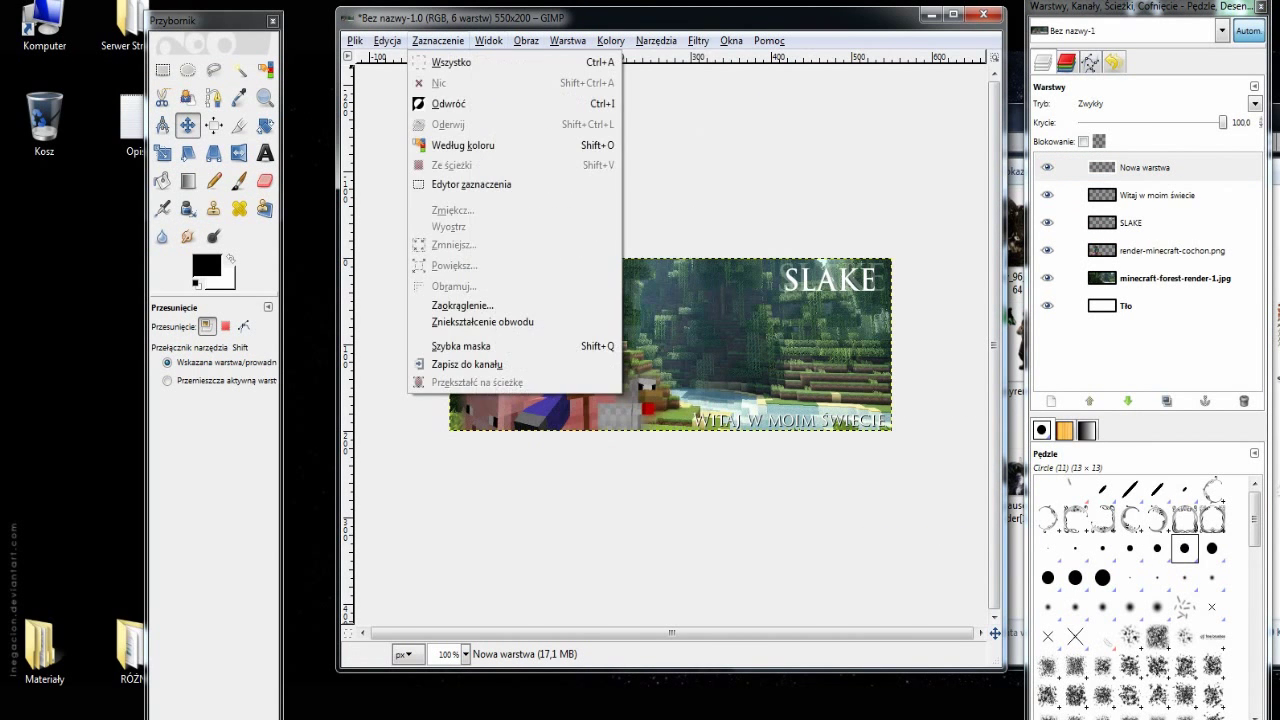
pyautogui.press('Return')
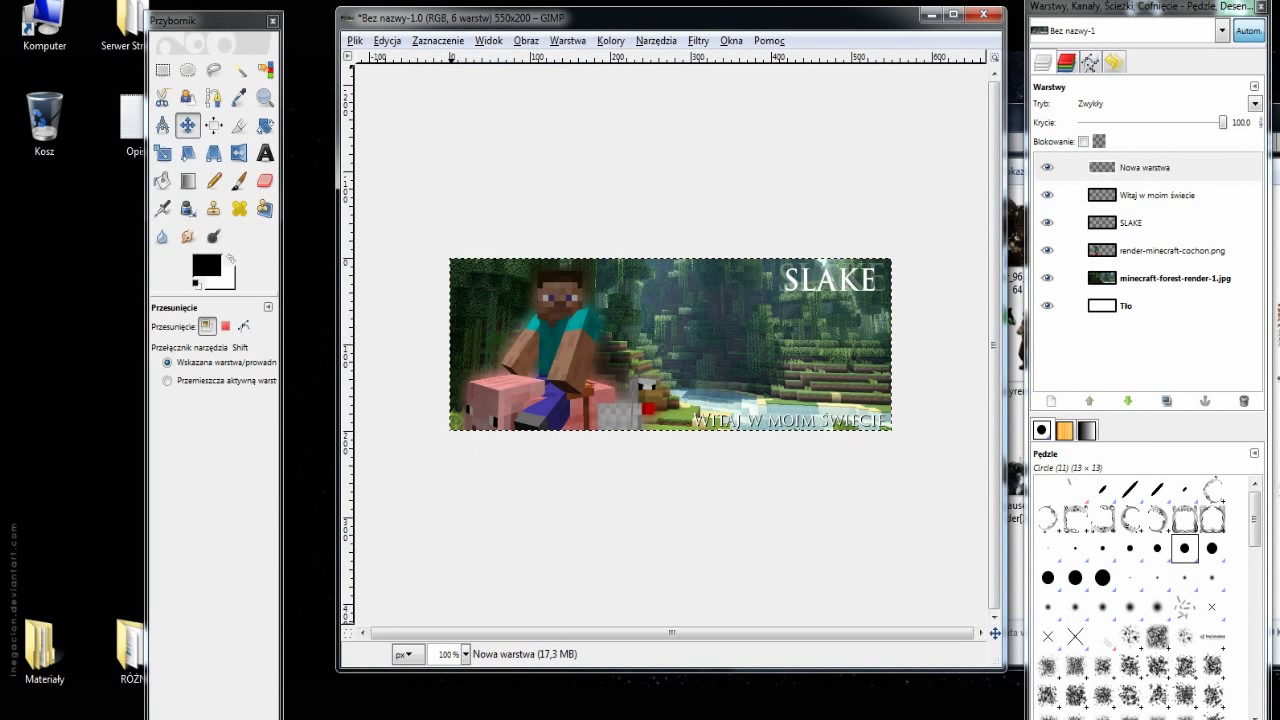
# - Shrink the selection and invert it, leaving only a band around the edges
pyautogui.hotkey('alt', 'z')
pyautogui.press('Down')
pyautogui.press('Down')
pyautogui.press('Down')
pyautogui.press('Down')
pyautogui.press('Up')
pyautogui.press('Return')
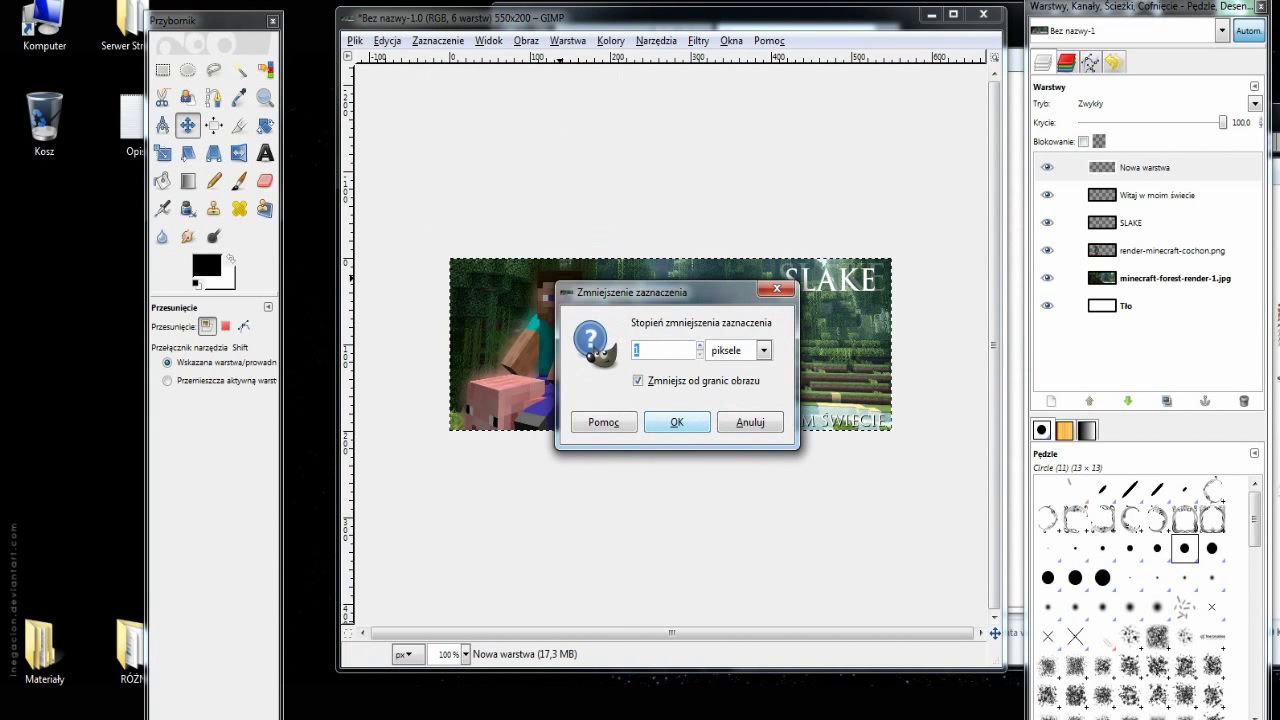
pyautogui.press('Return')
pyautogui.hotkey('alt', 'z')
pyautogui.press('Down')
pyautogui.press('Down')
pyautogui.press('Down')
pyautogui.press('Up')
pyautogui.press('Up')
pyautogui.press('Return')
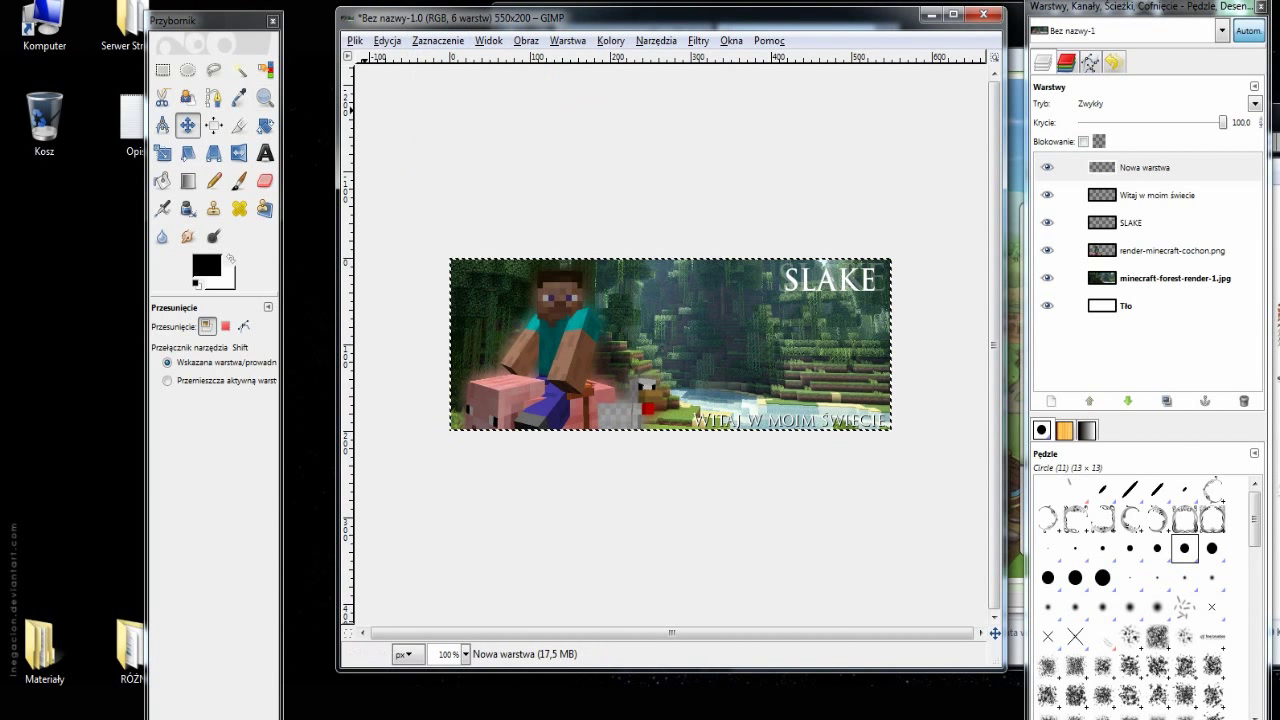
pyautogui.press('p')
pyautogui.click(231, 394)
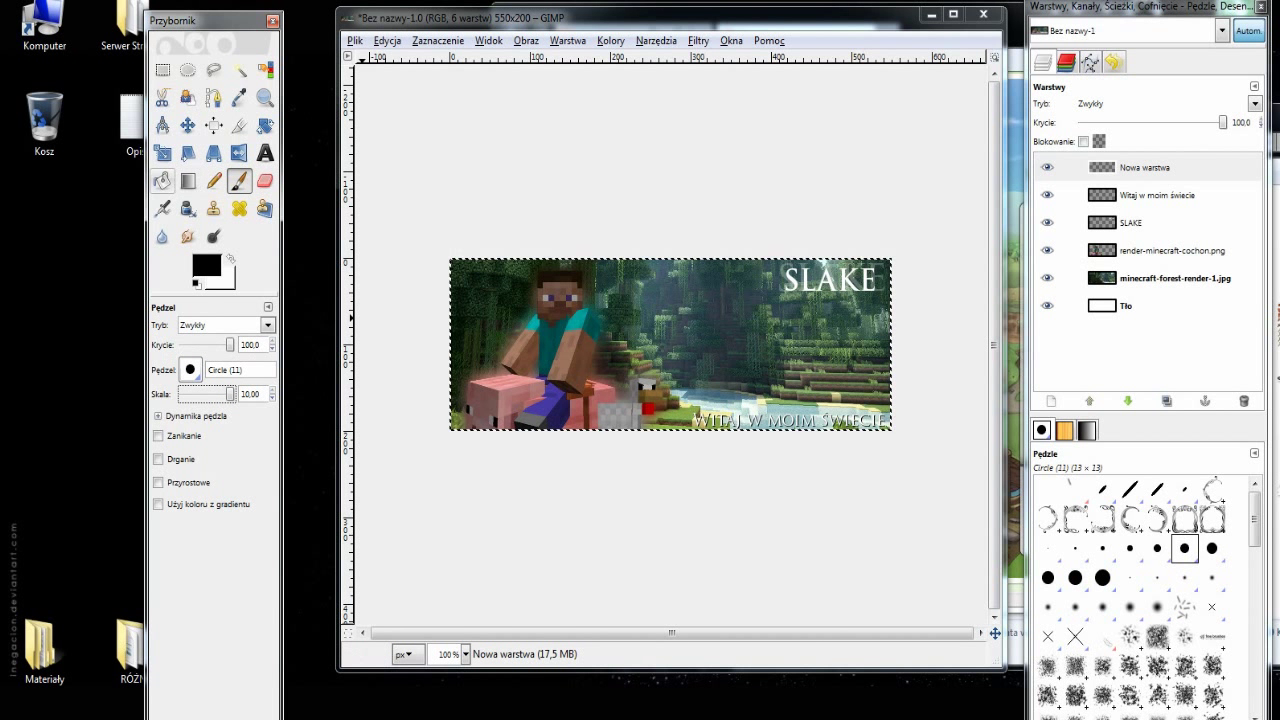
pyautogui.click(162, 181)
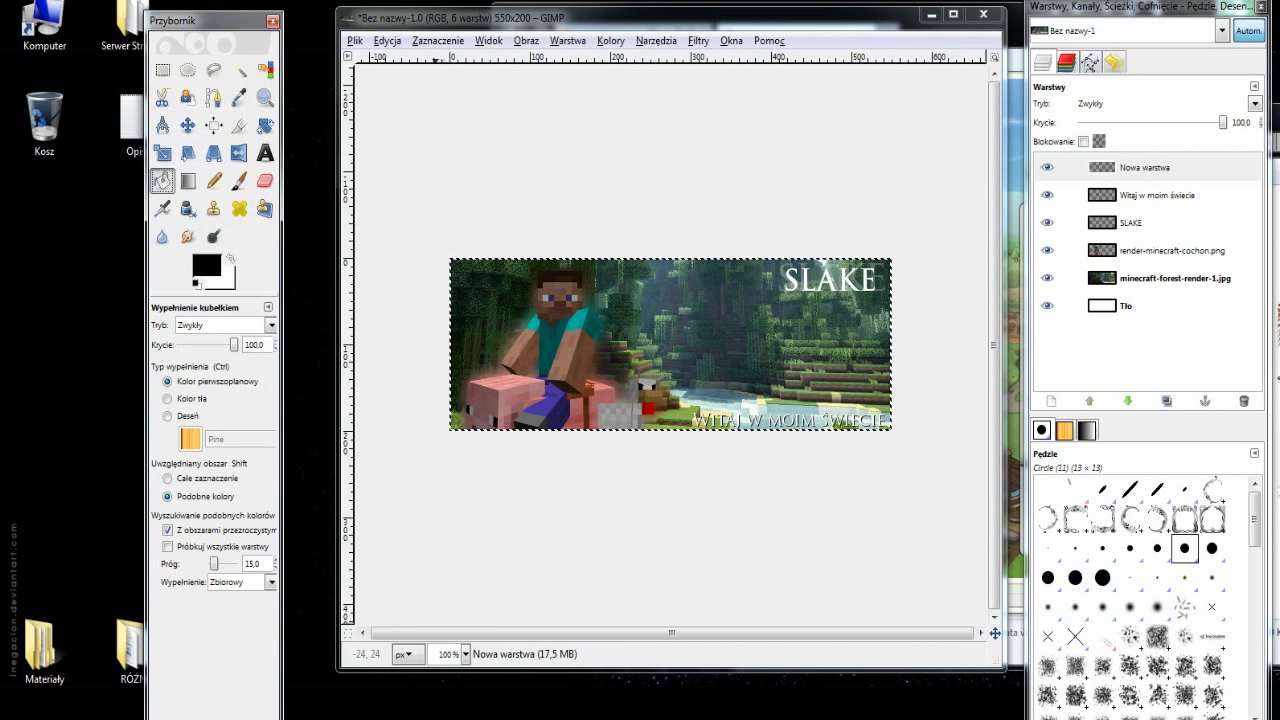
pyautogui.press('2')
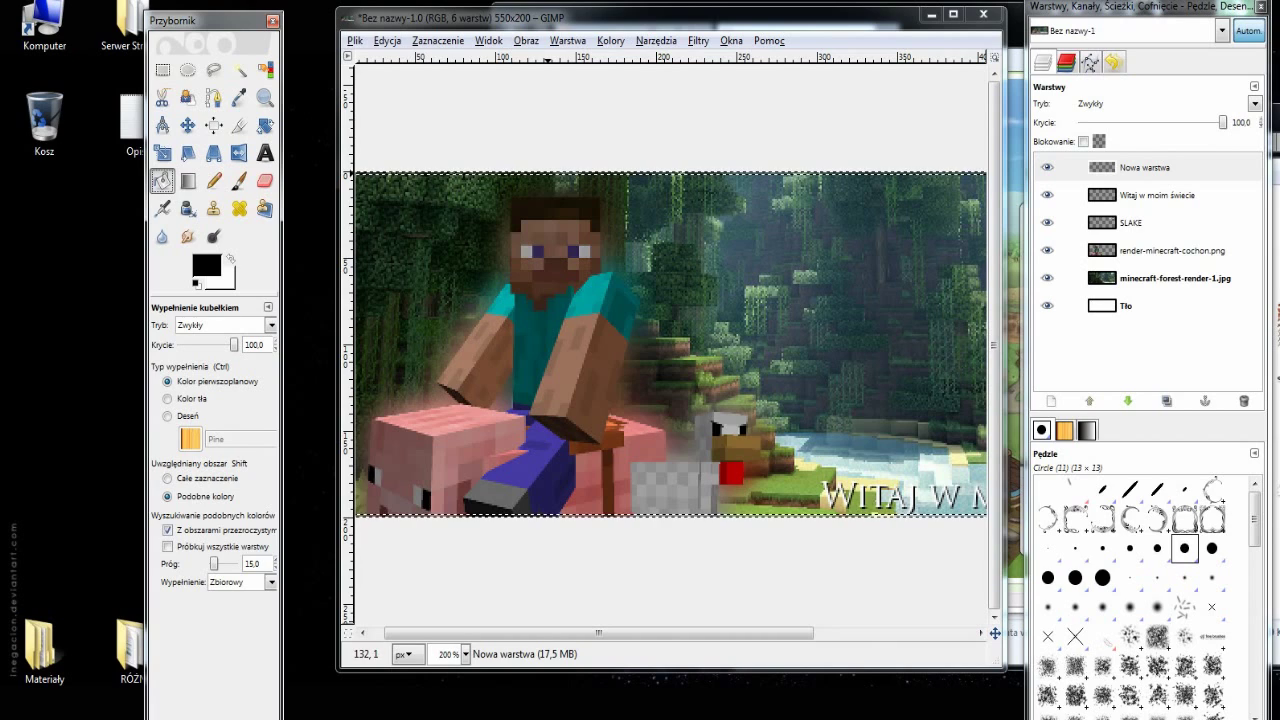
pyautogui.click(438, 40)
pyautogui.press('Escape')
pyautogui.scroll(-2, 670, 345)
pyautogui.scroll(1, 670, 345)
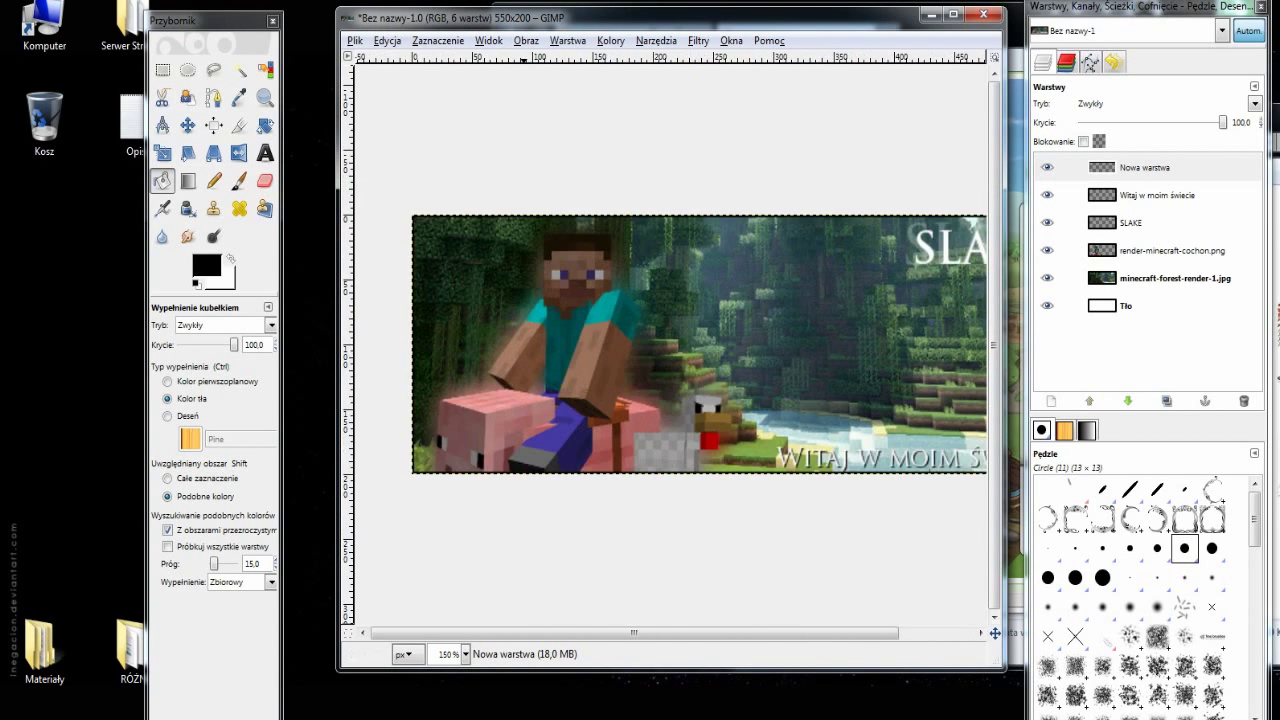
pyautogui.scroll(-1, 670, 345)
pyautogui.scroll(1, 670, 345)
pyautogui.scroll(-1, 670, 345)
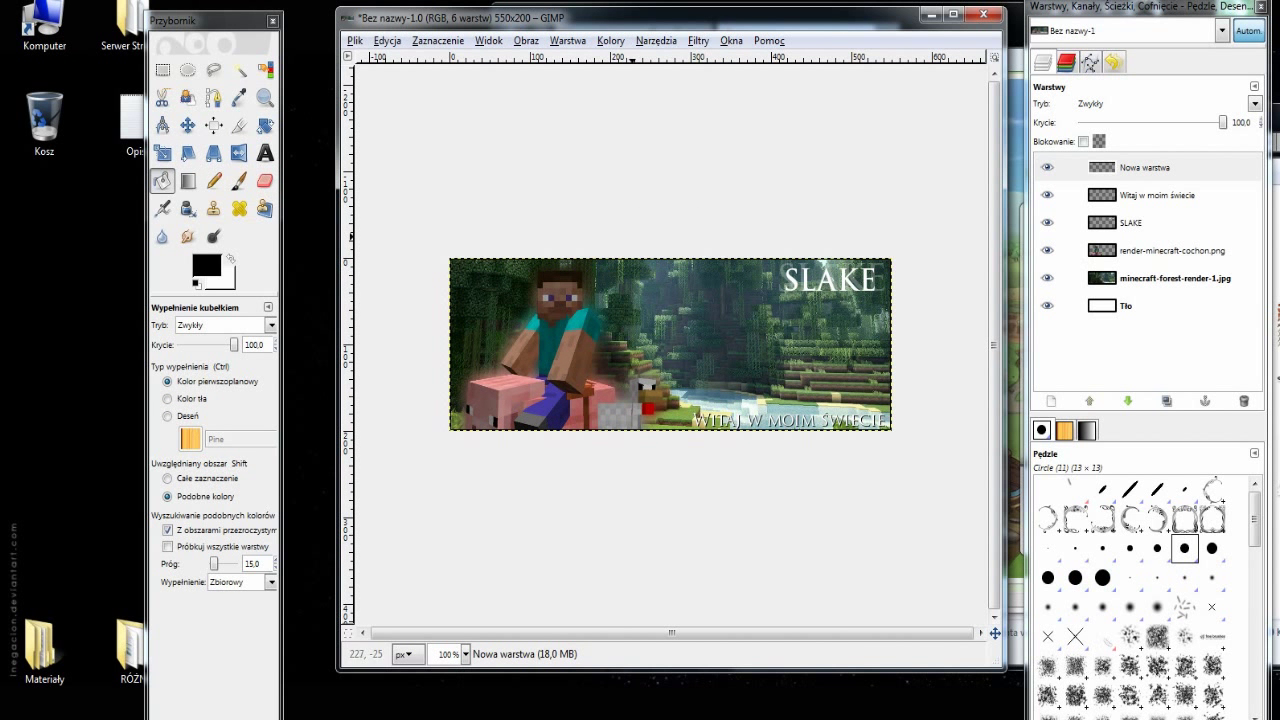
pyautogui.keyDown('ctrl'); pyautogui.scroll(1, 632, 233); pyautogui.keyUp('ctrl')
pyautogui.click(1073, 167)
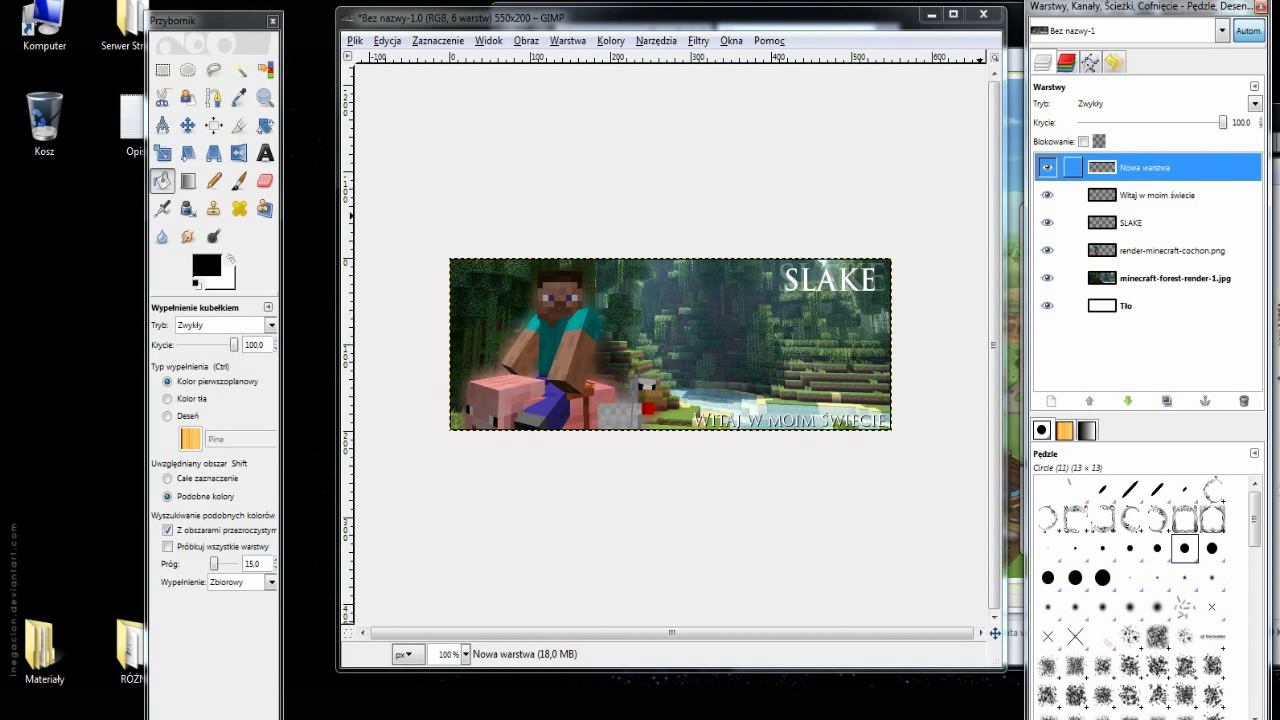
# - Add a new transparent layer, Nowa warstwa#1, at the top of the layer stack
pyautogui.rightClick(1134, 162)
pyautogui.click(1110, 200)
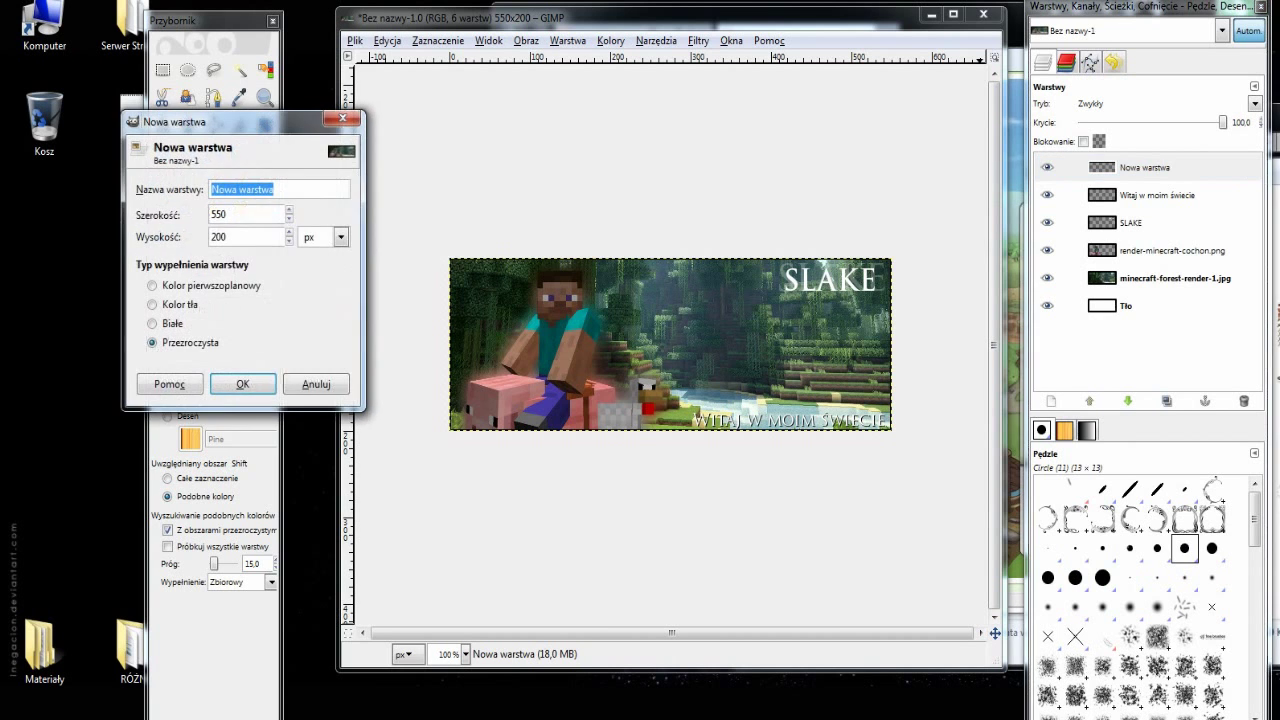
pyautogui.press('Return')
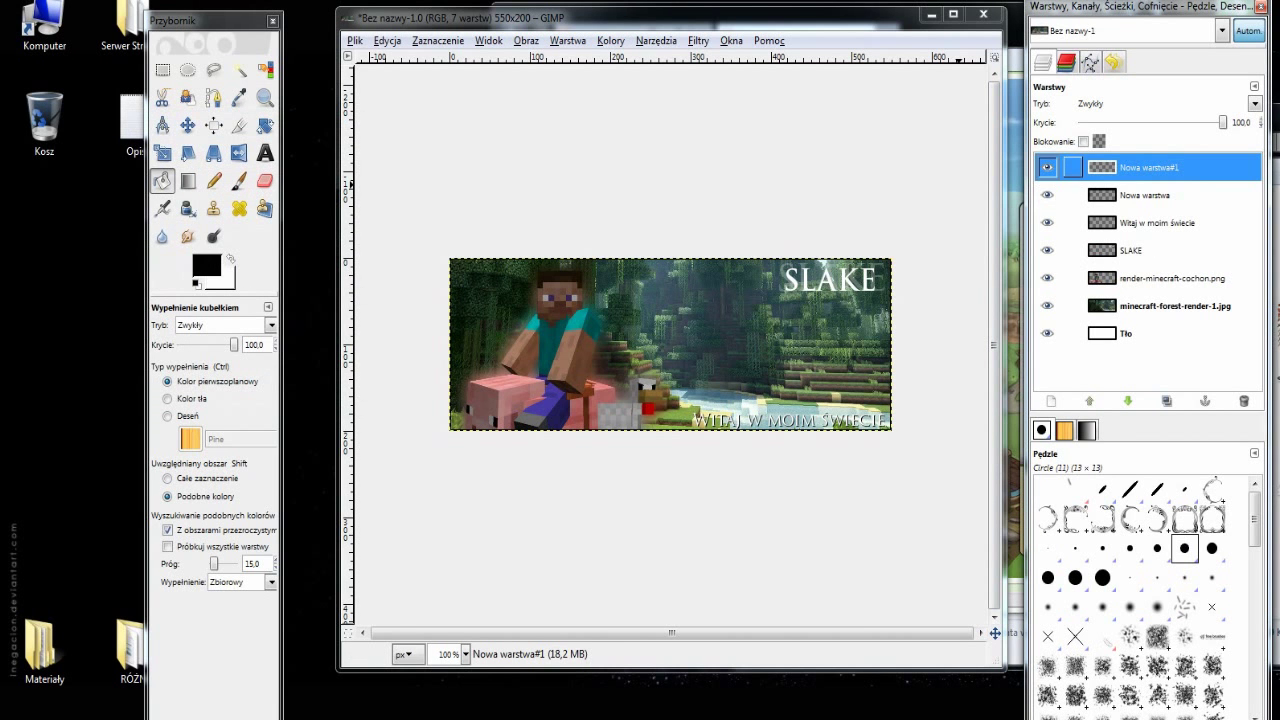
# - Select the whole image and shrink the selection by 10 pixels
pyautogui.click(610, 40)
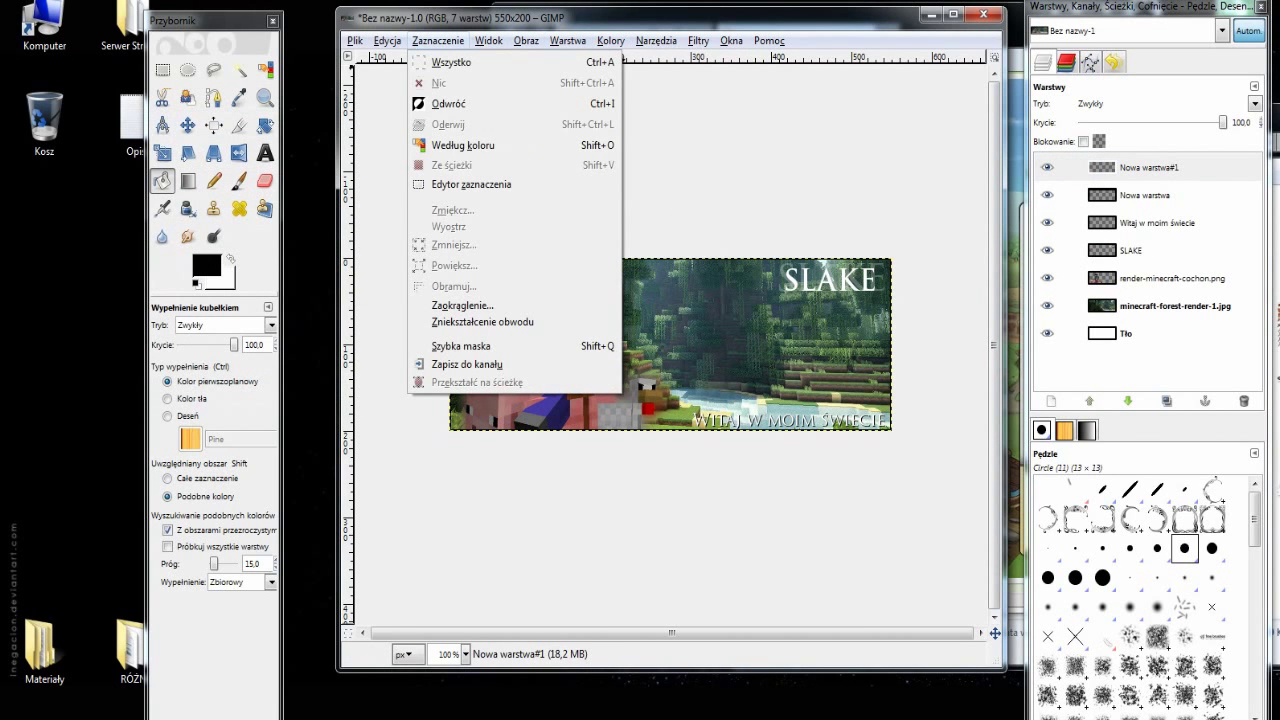
pyautogui.click(450, 62)
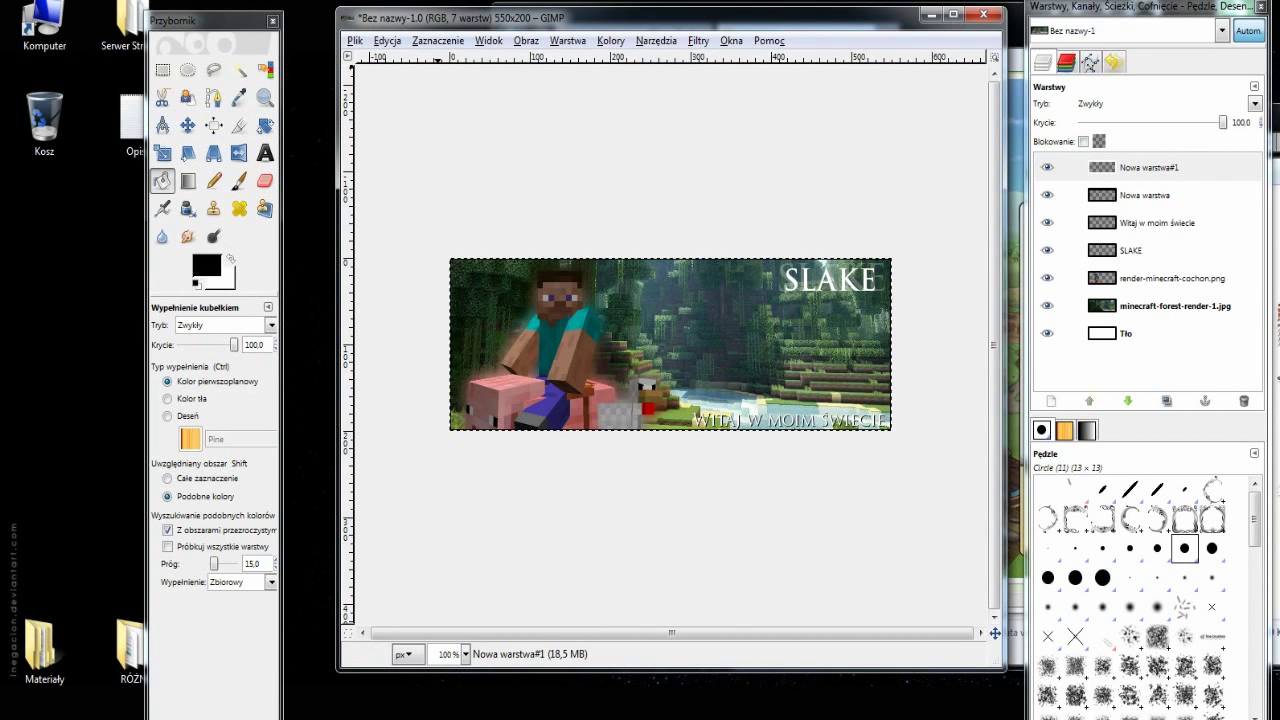
pyautogui.click(437, 40)
pyautogui.click(454, 244)
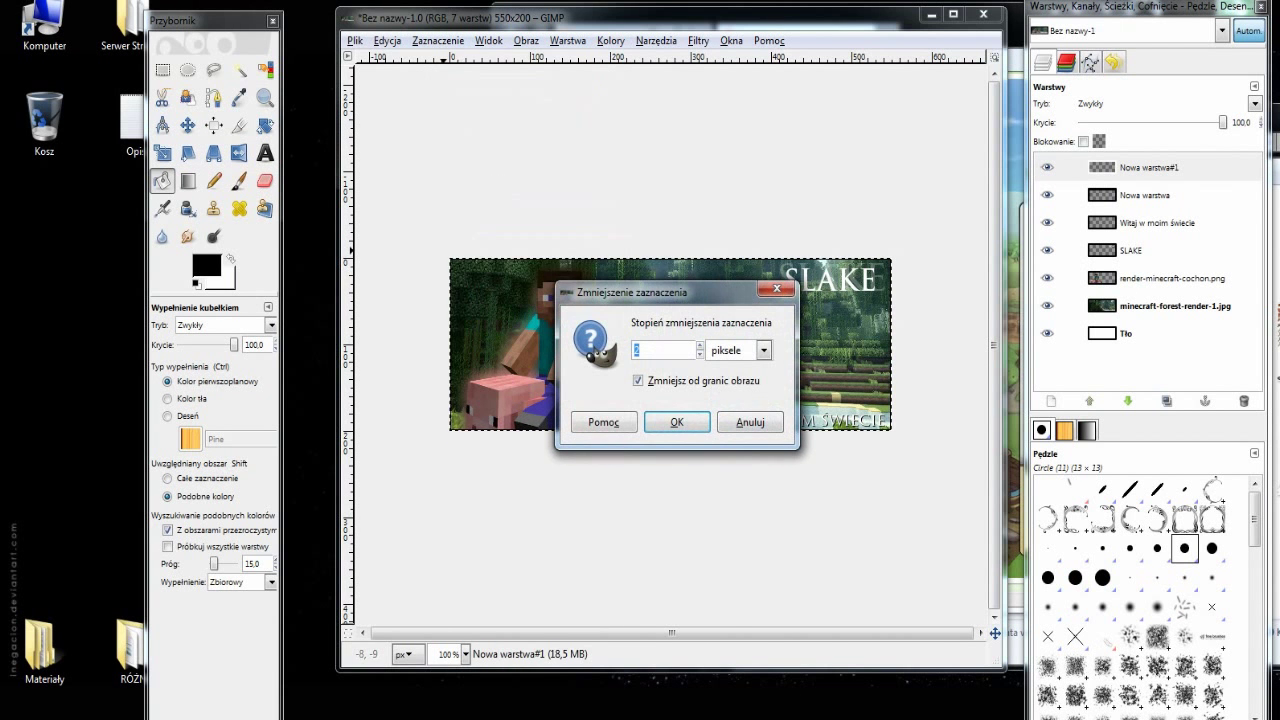
pyautogui.write('10')
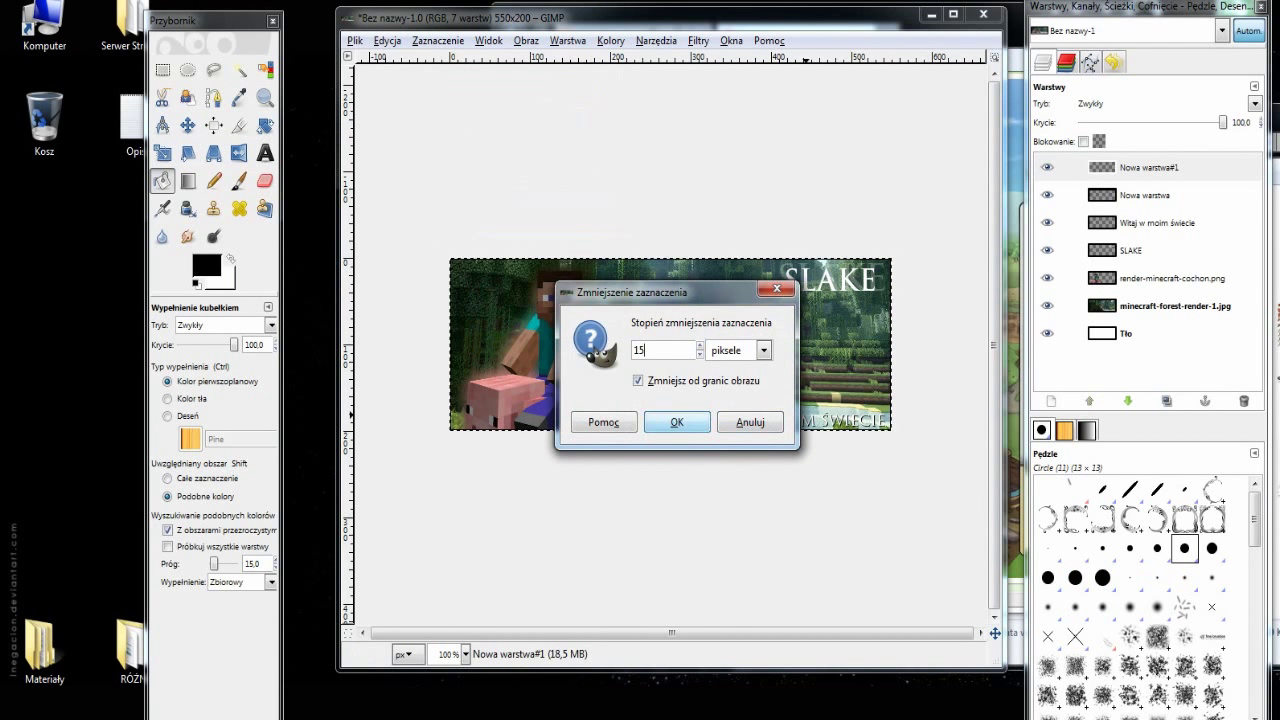
pyautogui.click(676, 422)
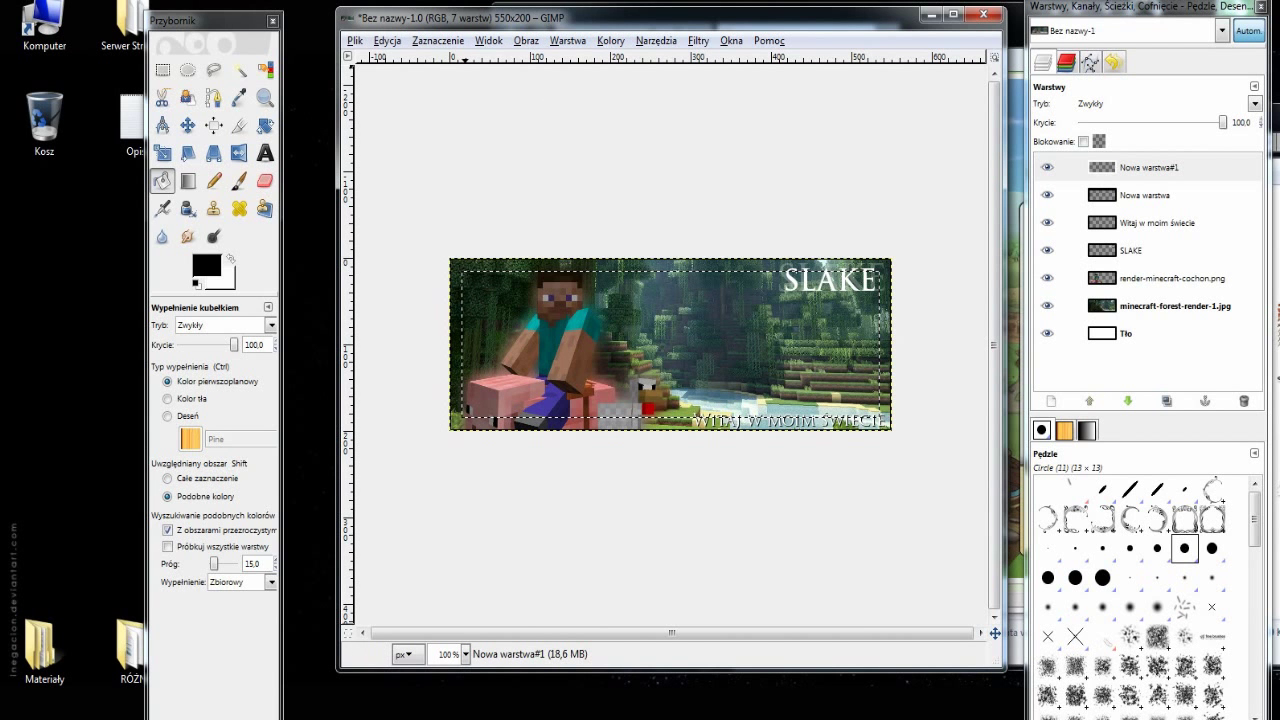
# - Undo the shrink and reopen Shrink Selection, now set to 2 pixels
pyautogui.click(387, 40)
pyautogui.click(430, 62)
pyautogui.click(437, 40)
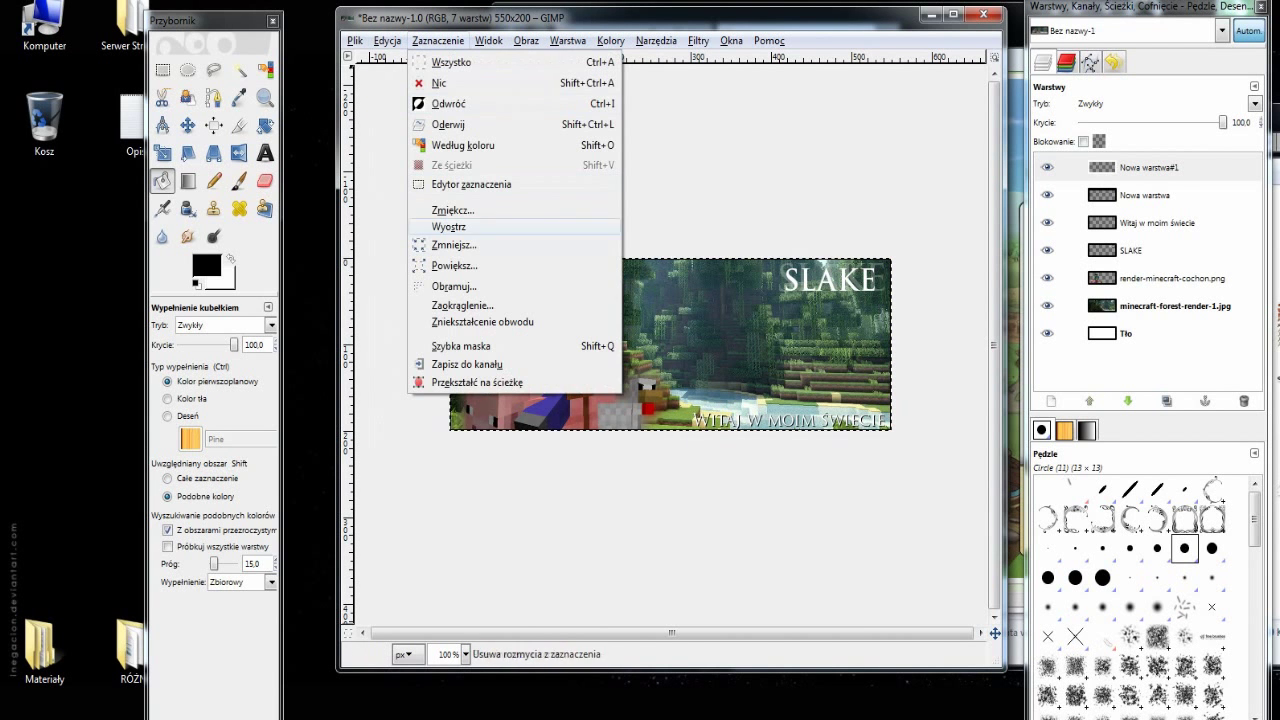
pyautogui.click(387, 40)
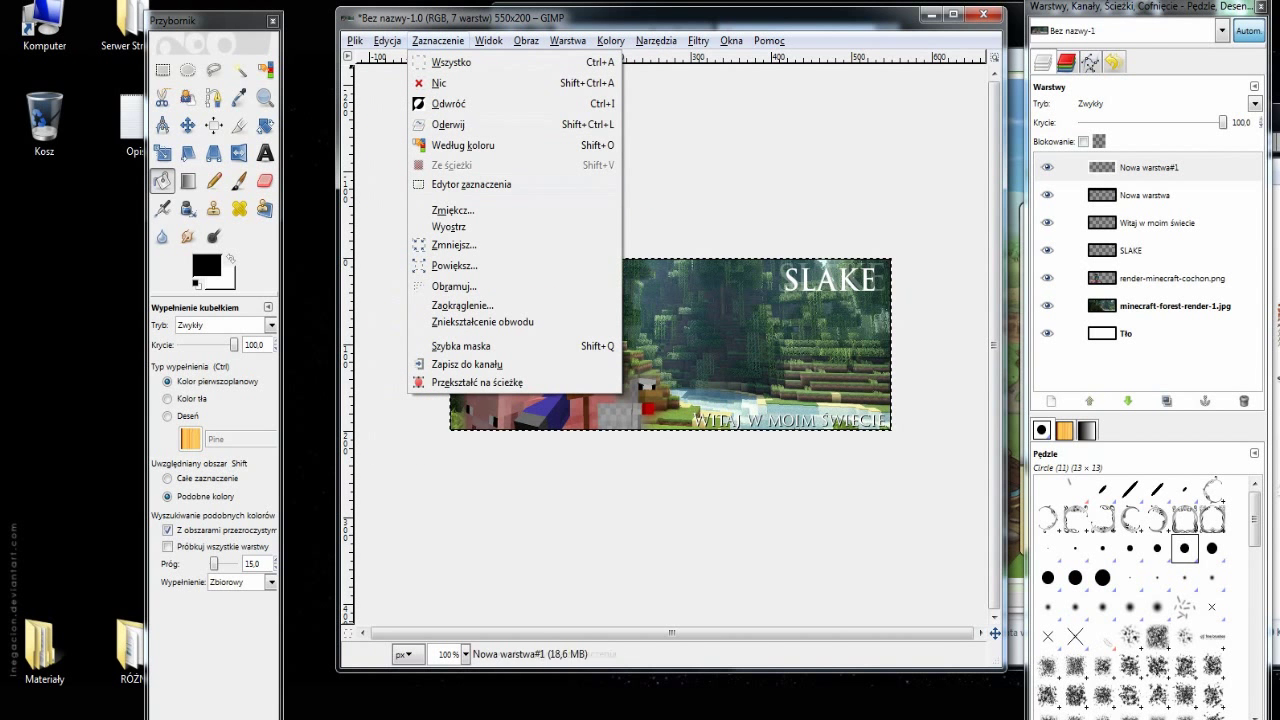
pyautogui.click(453, 245)
pyautogui.write('20')
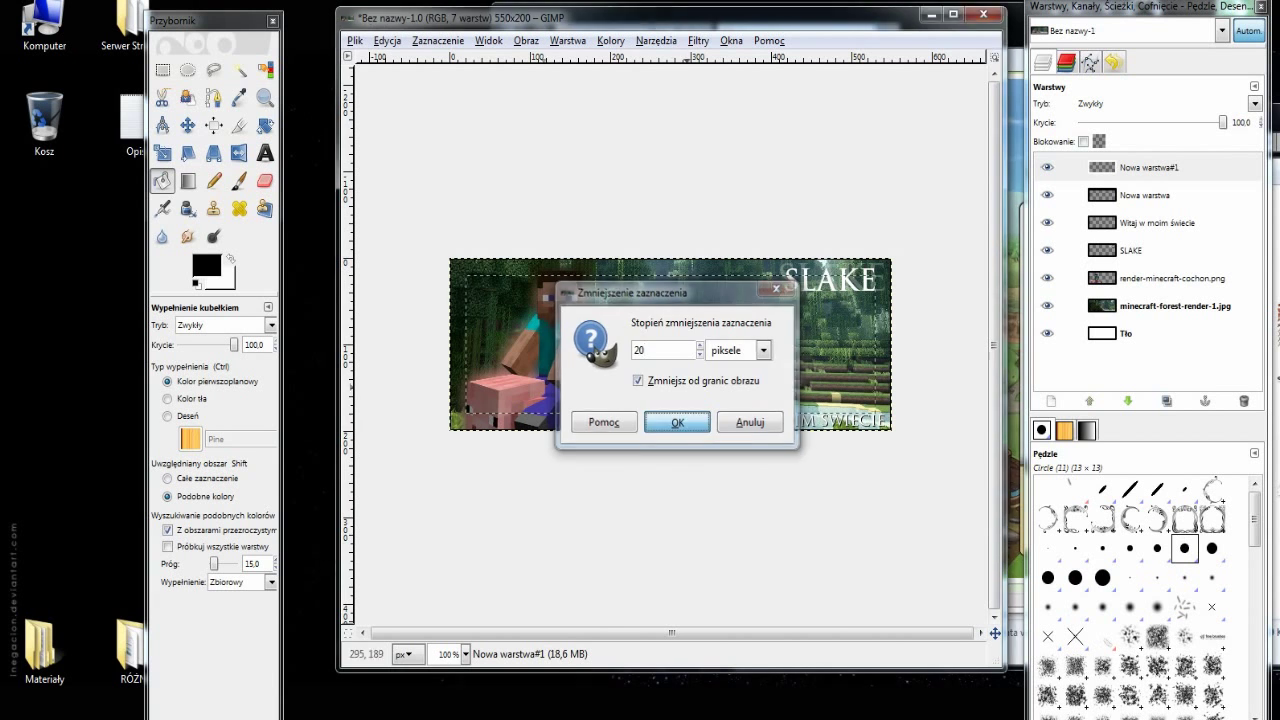
# - Apply the 2 px shrink and invert the selection to the border strip
pyautogui.click(676, 422)
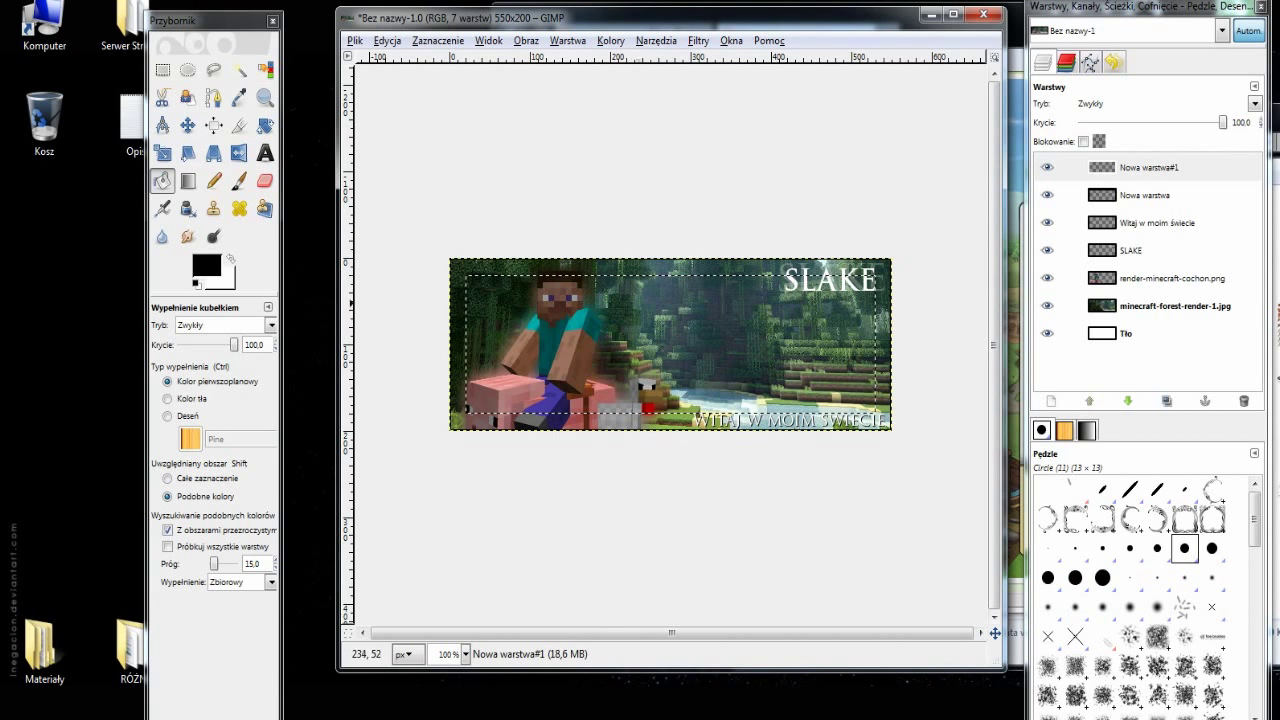
pyautogui.click(438, 40)
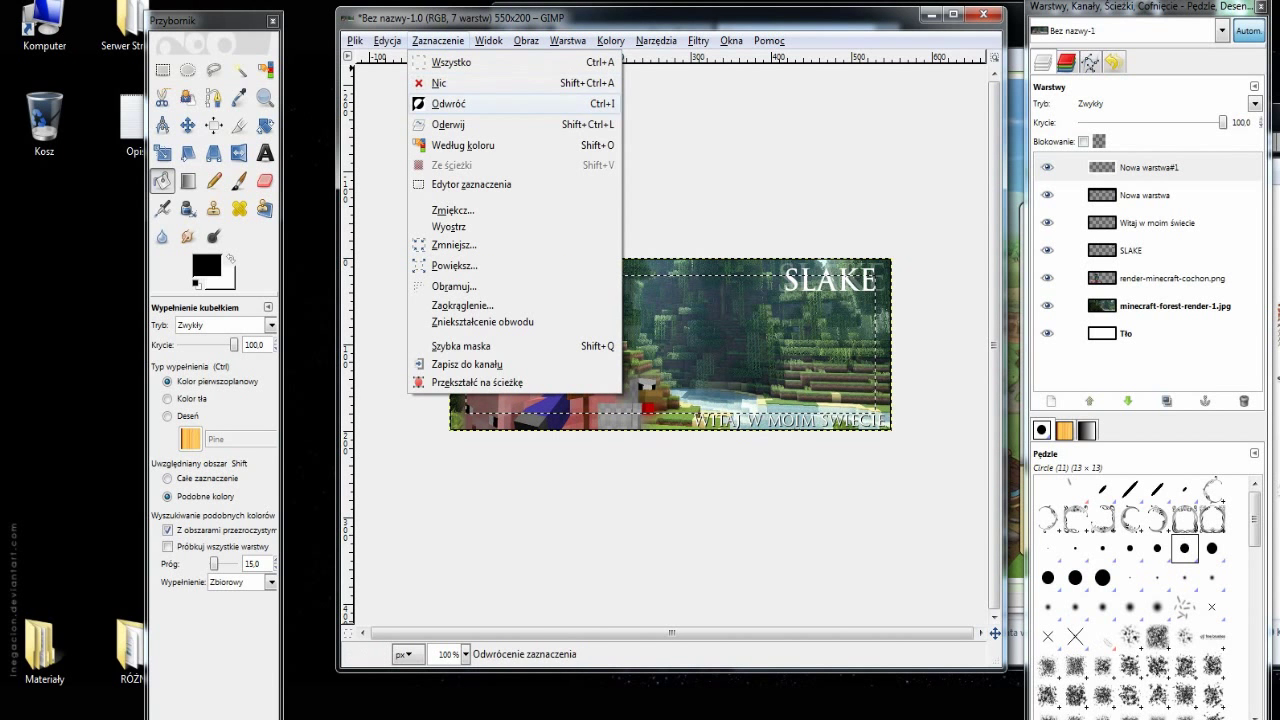
pyautogui.click(450, 103)
# - Paint the border strip solid black with the paintbrush, then clear the selection
pyautogui.click(239, 180)
pyautogui.moveTo(465, 420); pyautogui.dragTo(640, 262)
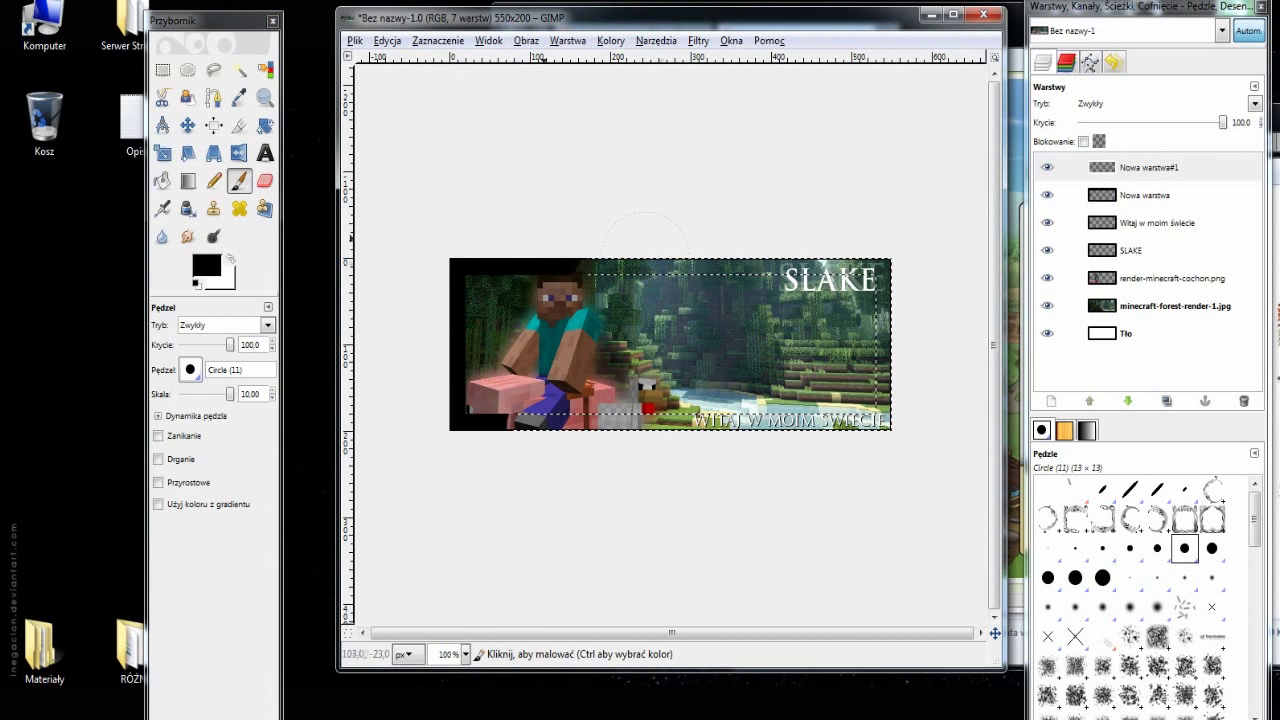
pyautogui.moveTo(884, 265); pyautogui.dragTo(466, 421)
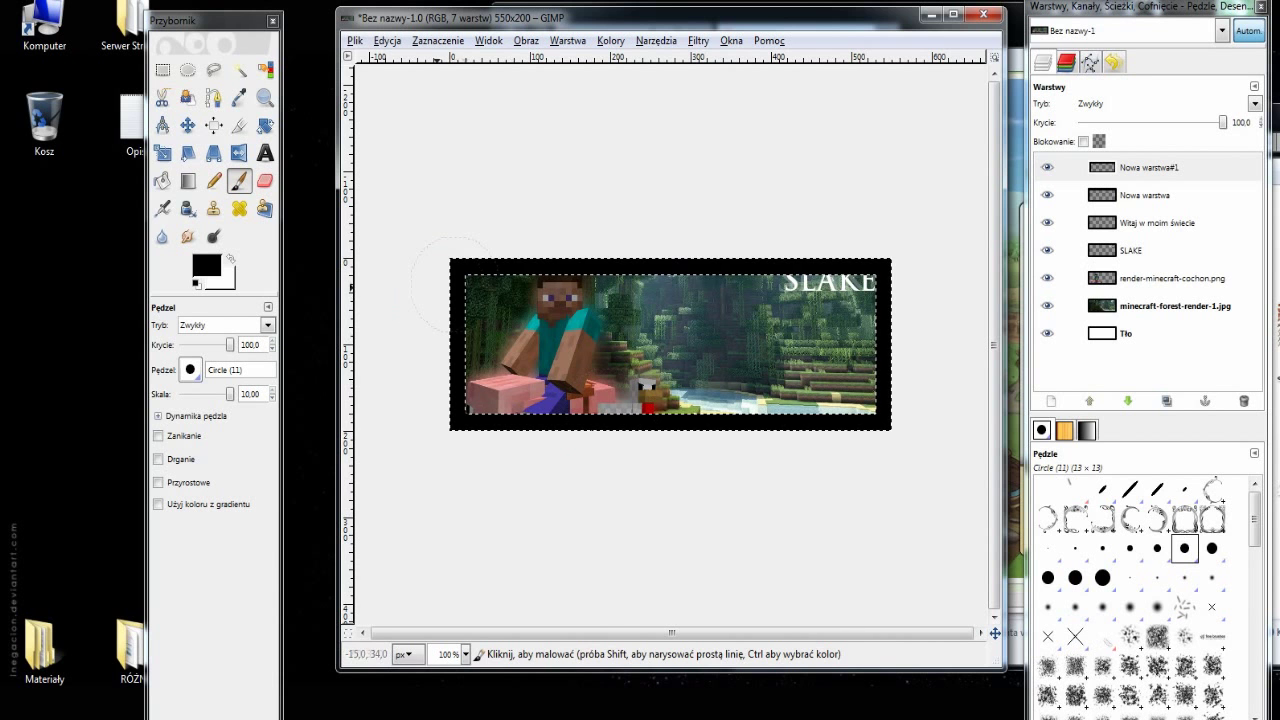
pyautogui.click(437, 40)
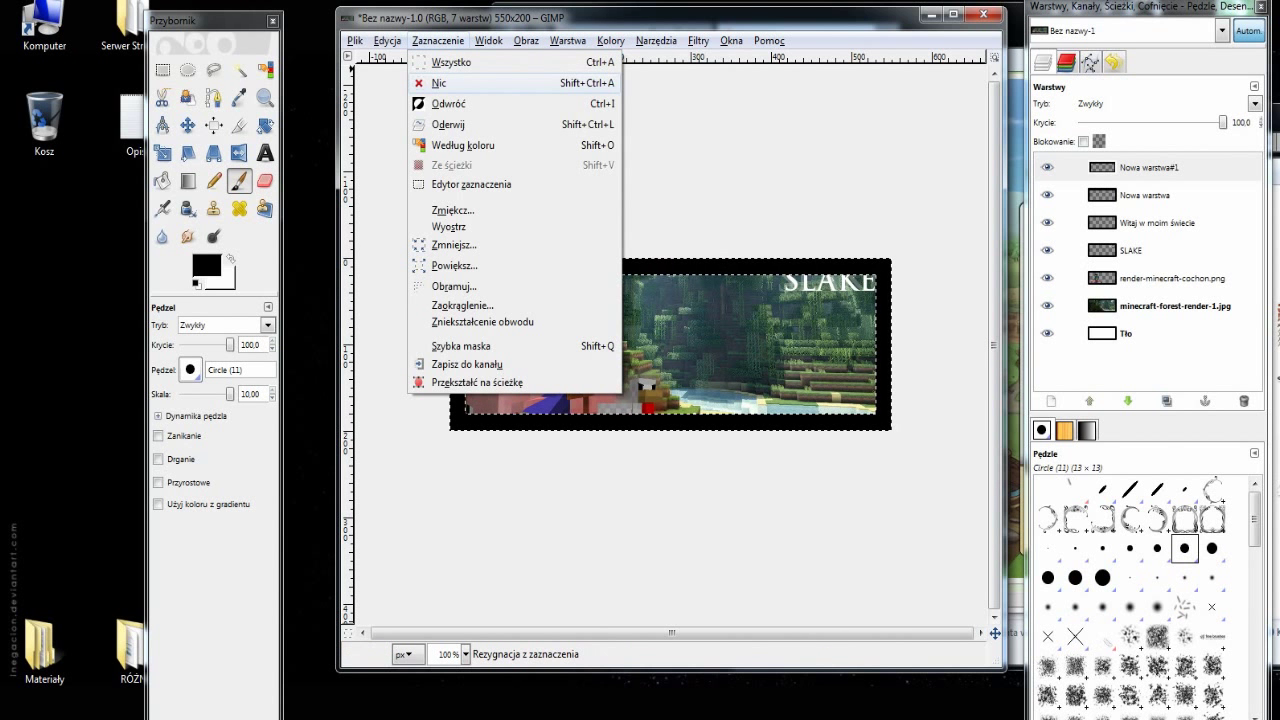
pyautogui.click(440, 83)
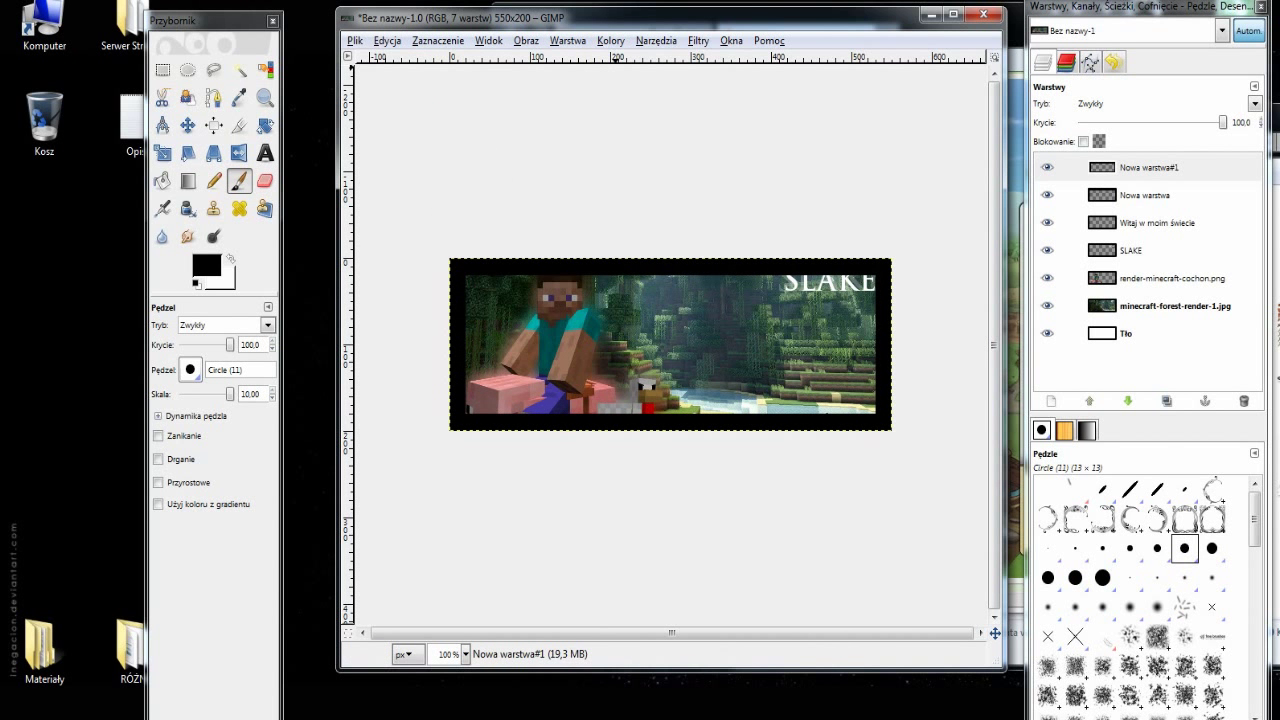
pyautogui.click(611, 40)
pyautogui.click(698, 40)
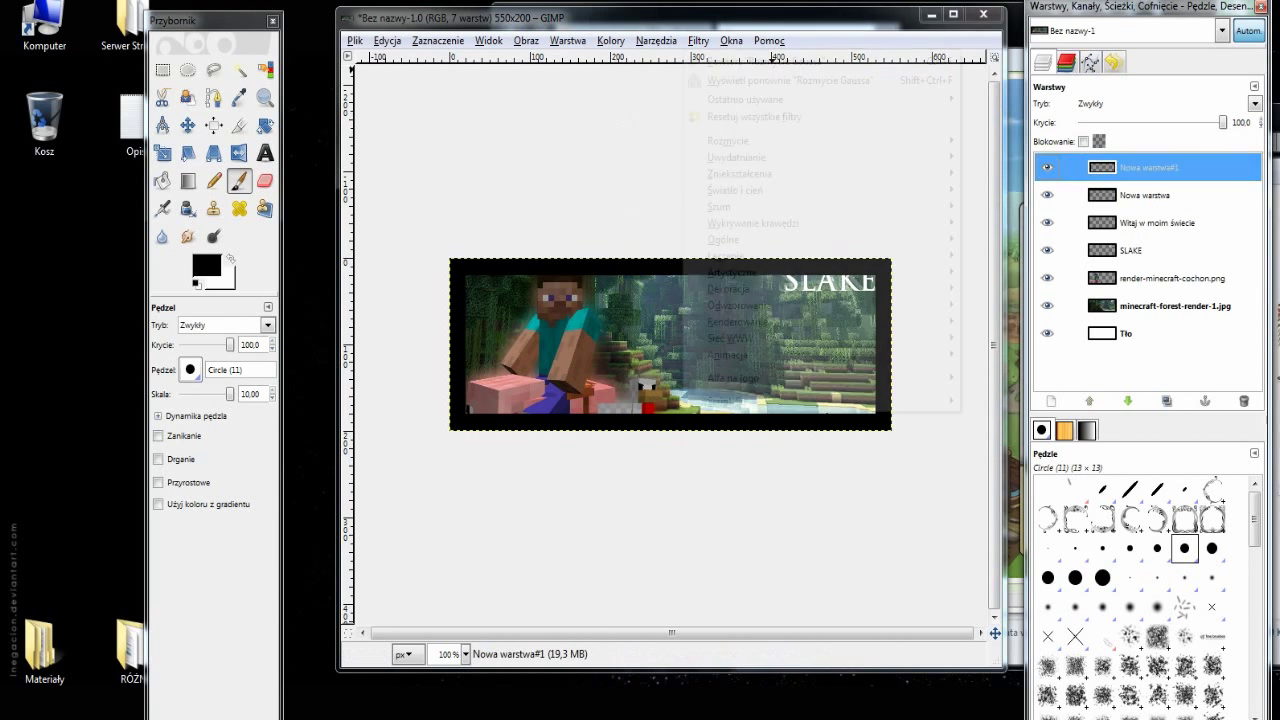
# - Blur the black frame with a 75 px IIR Gaussian blur
pyautogui.click(698, 40)
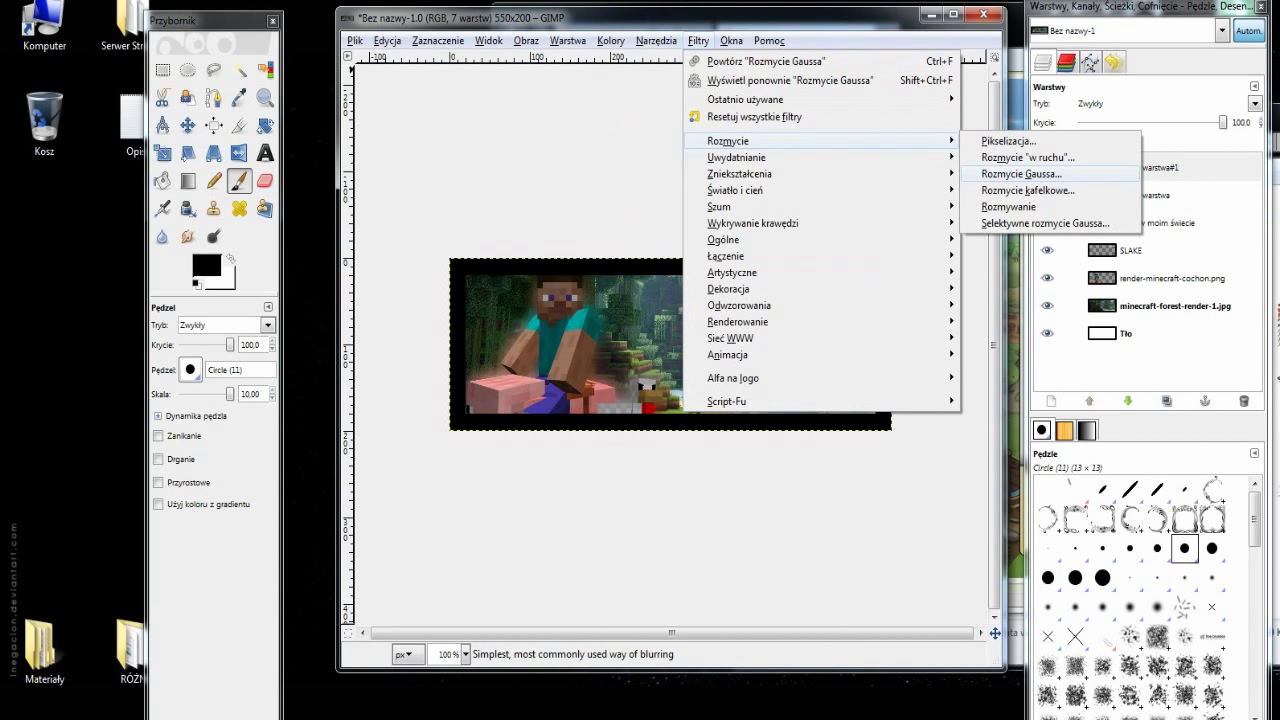
pyautogui.click(1010, 173)
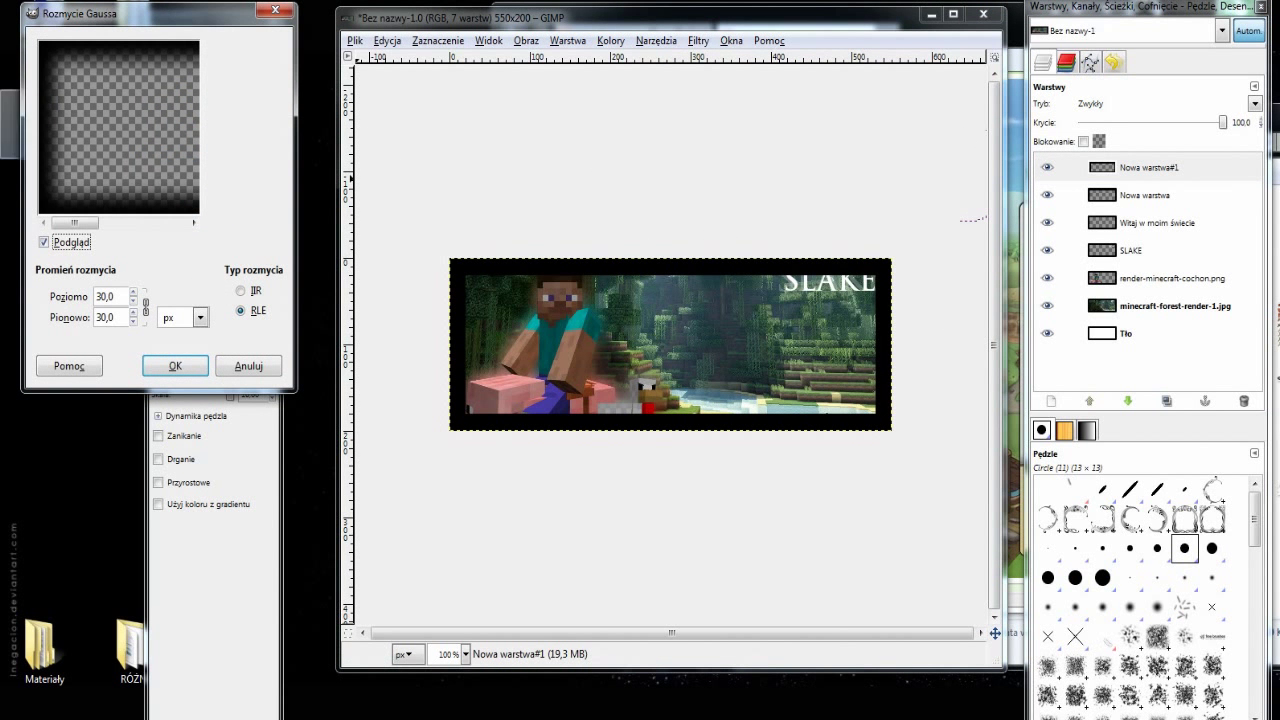
pyautogui.moveTo(75, 222)
pyautogui.mouseDown()
pyautogui.moveTo(113, 222)
pyautogui.moveTo(75, 222)
pyautogui.mouseUp()
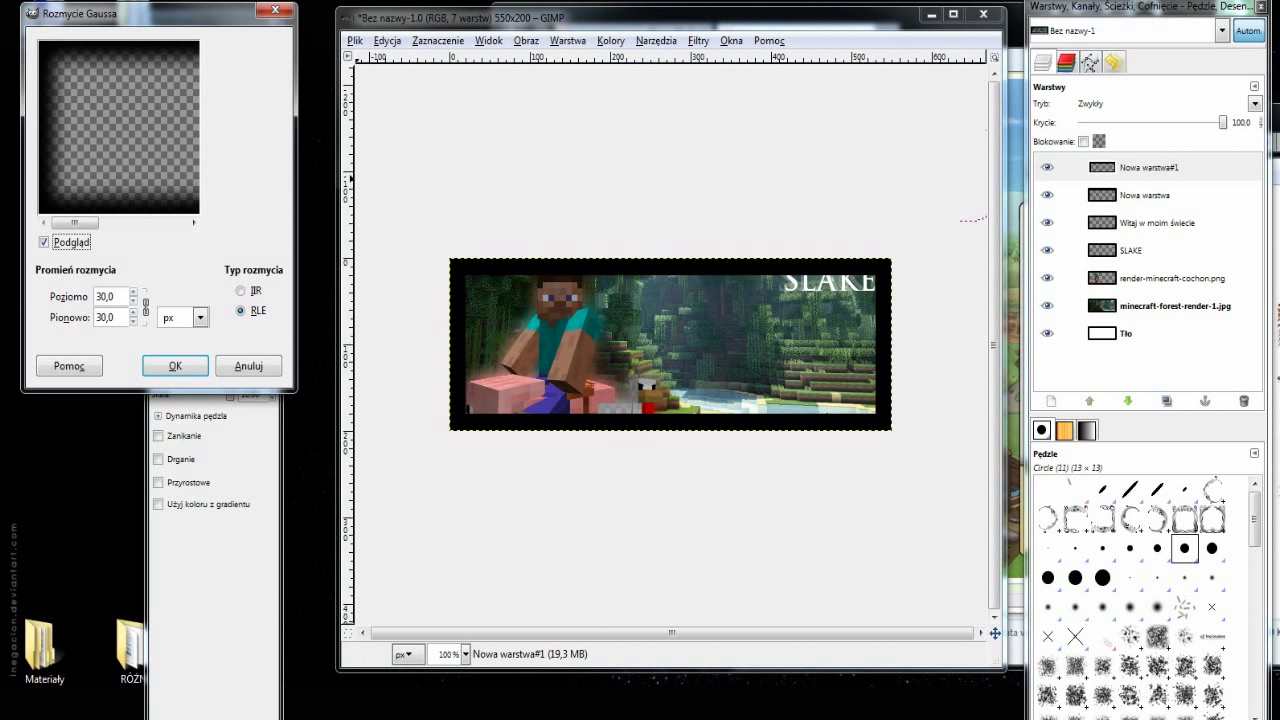
pyautogui.click(241, 290)
pyautogui.click(133, 291)
pyautogui.write('75')
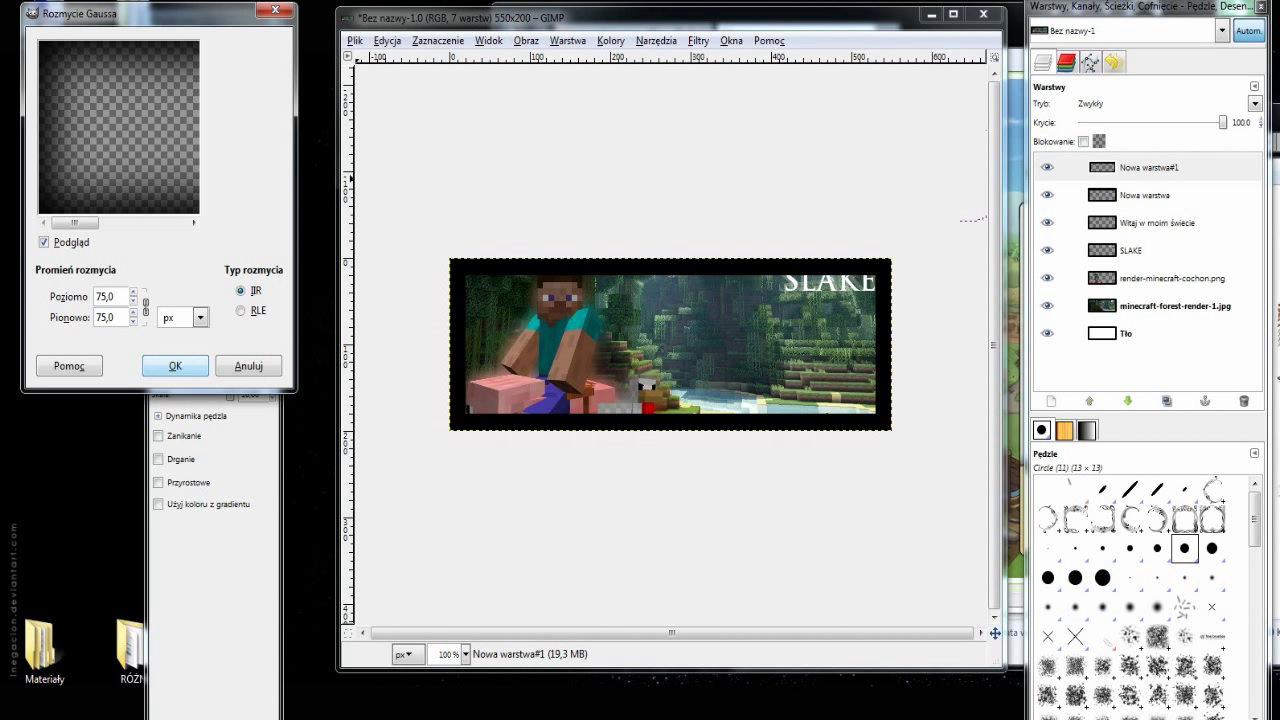
pyautogui.click(175, 365)
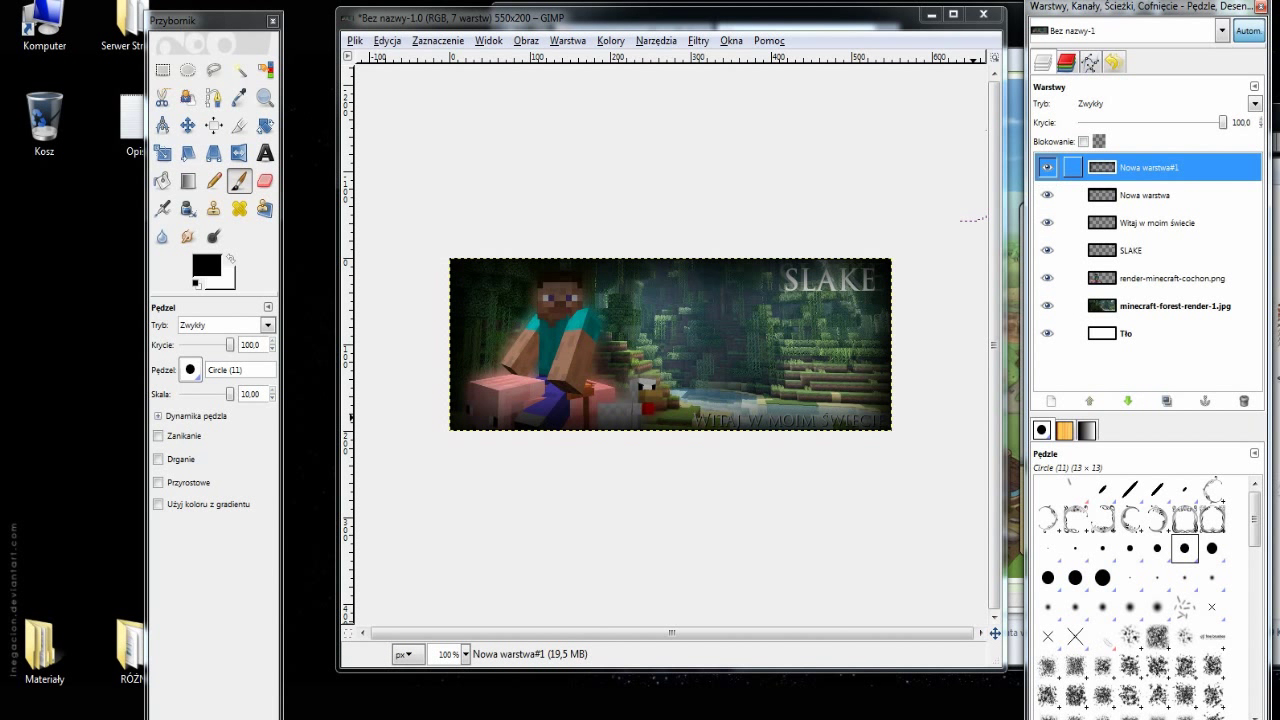
# - Lower the vignette layer past the text layers, Steve render and forest background
pyautogui.click(1127, 400)
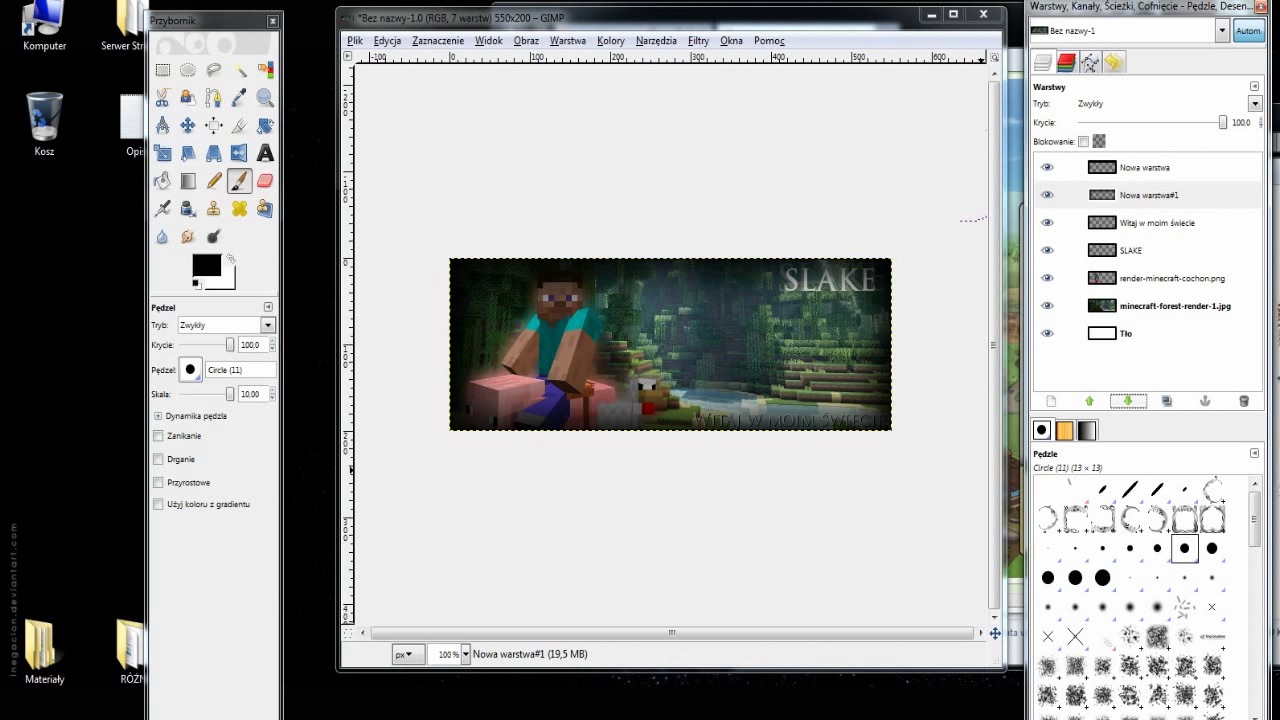
pyautogui.click(1127, 400)
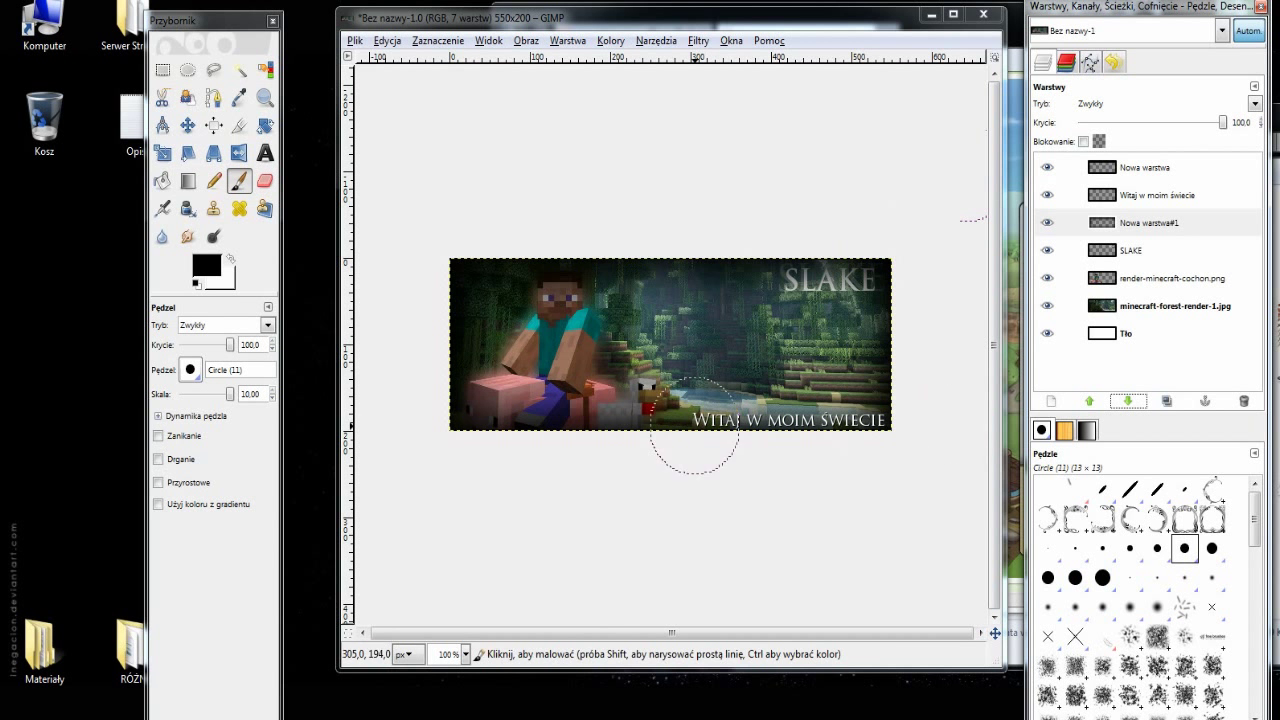
pyautogui.click(1127, 400)
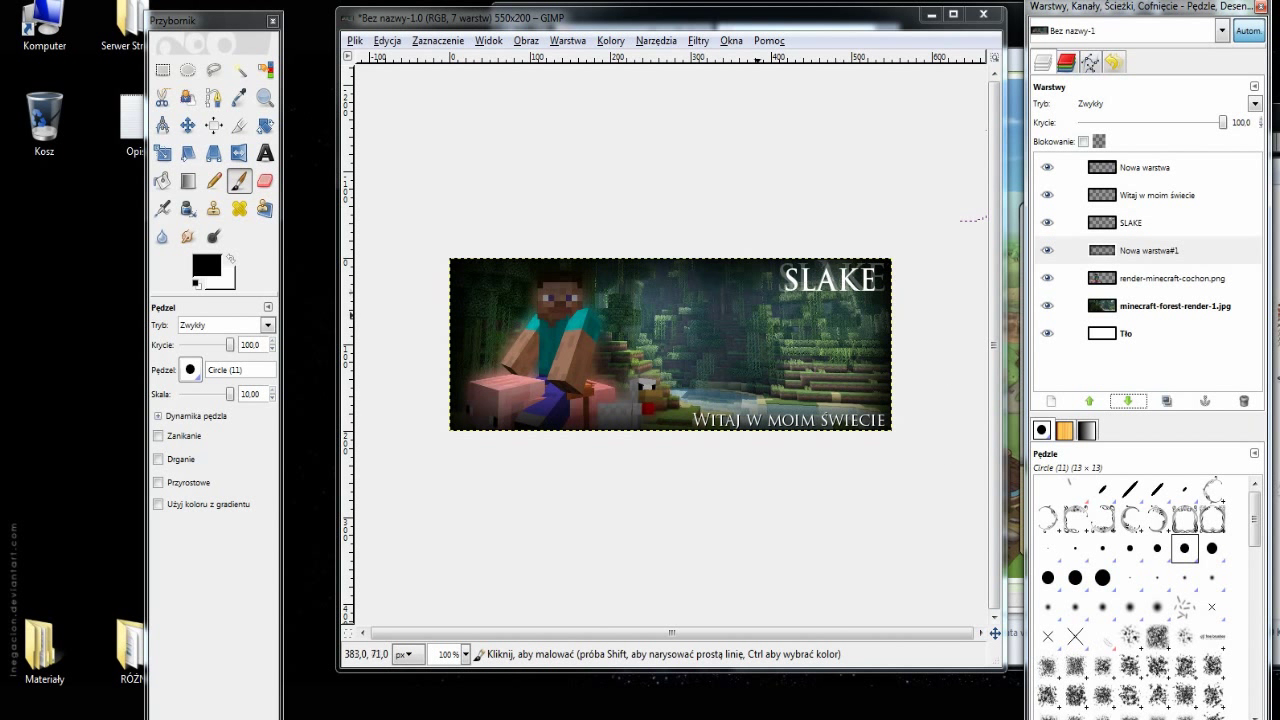
pyautogui.click(1127, 400)
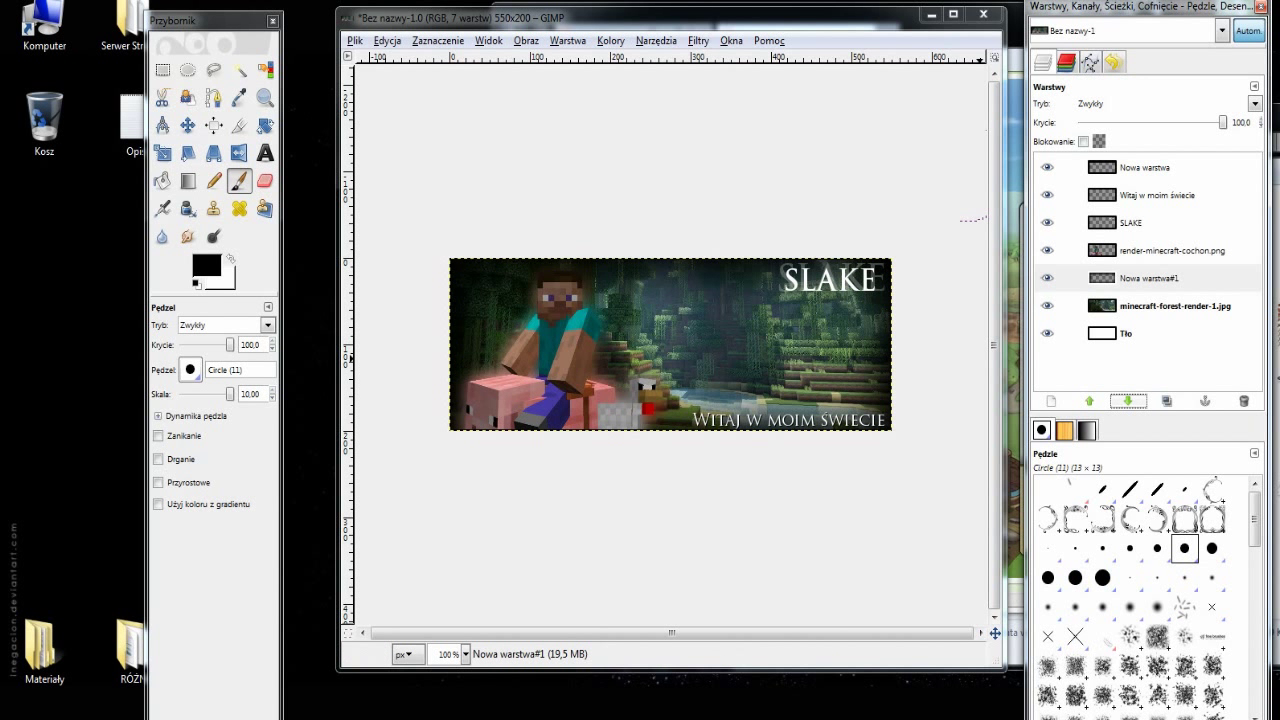
pyautogui.click(1127, 400)
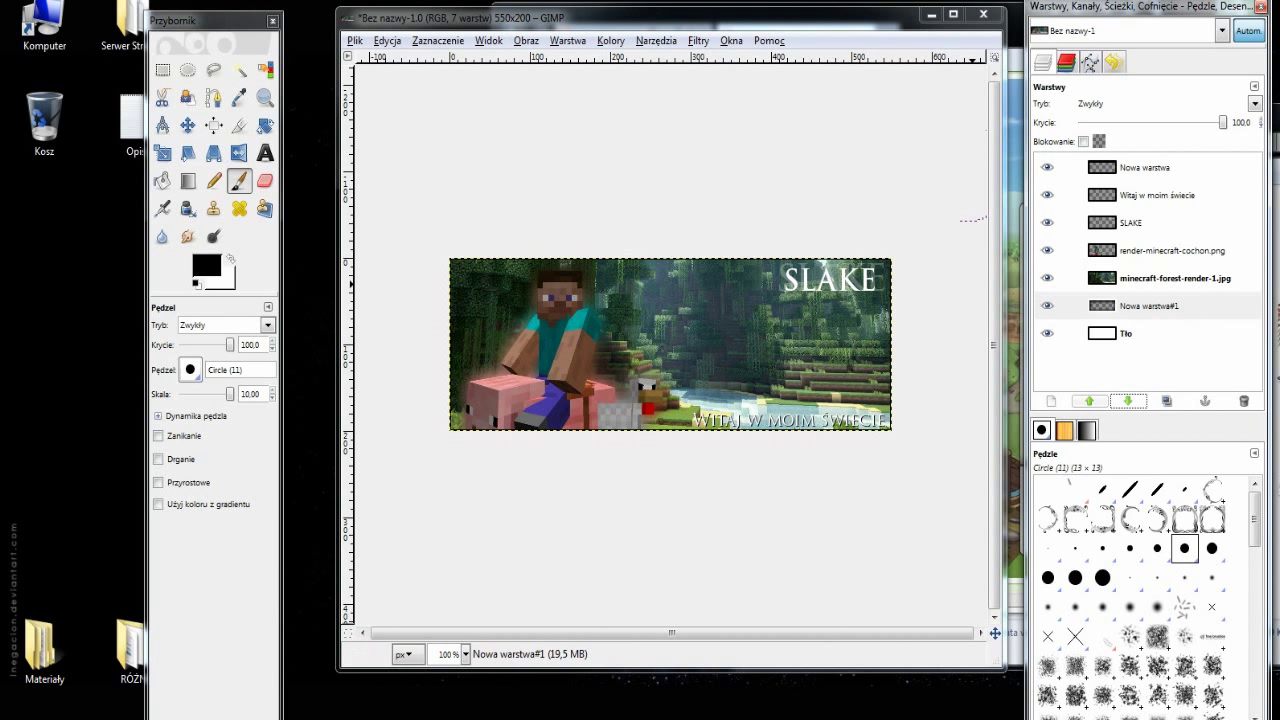
# - Compare the vignette below and above the forest, leaving it just above the forest layer
pyautogui.click(1089, 400)
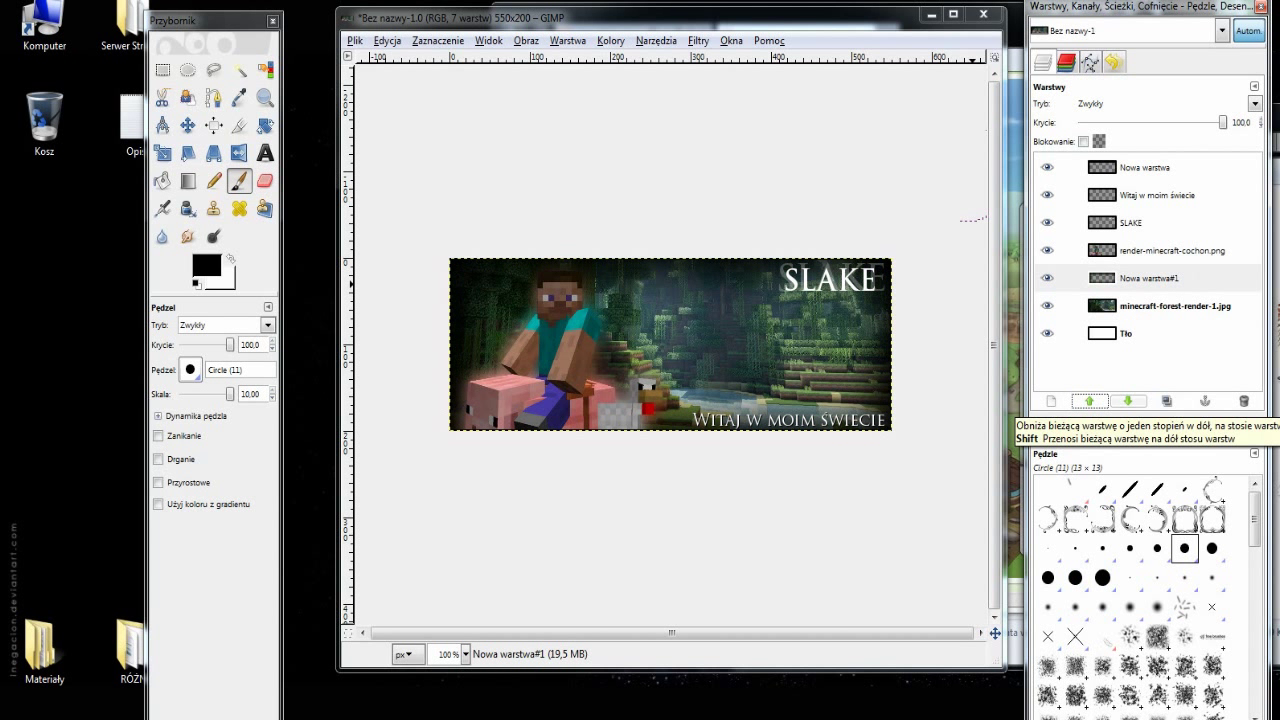
pyautogui.click(1128, 401)
pyautogui.click(1089, 401)
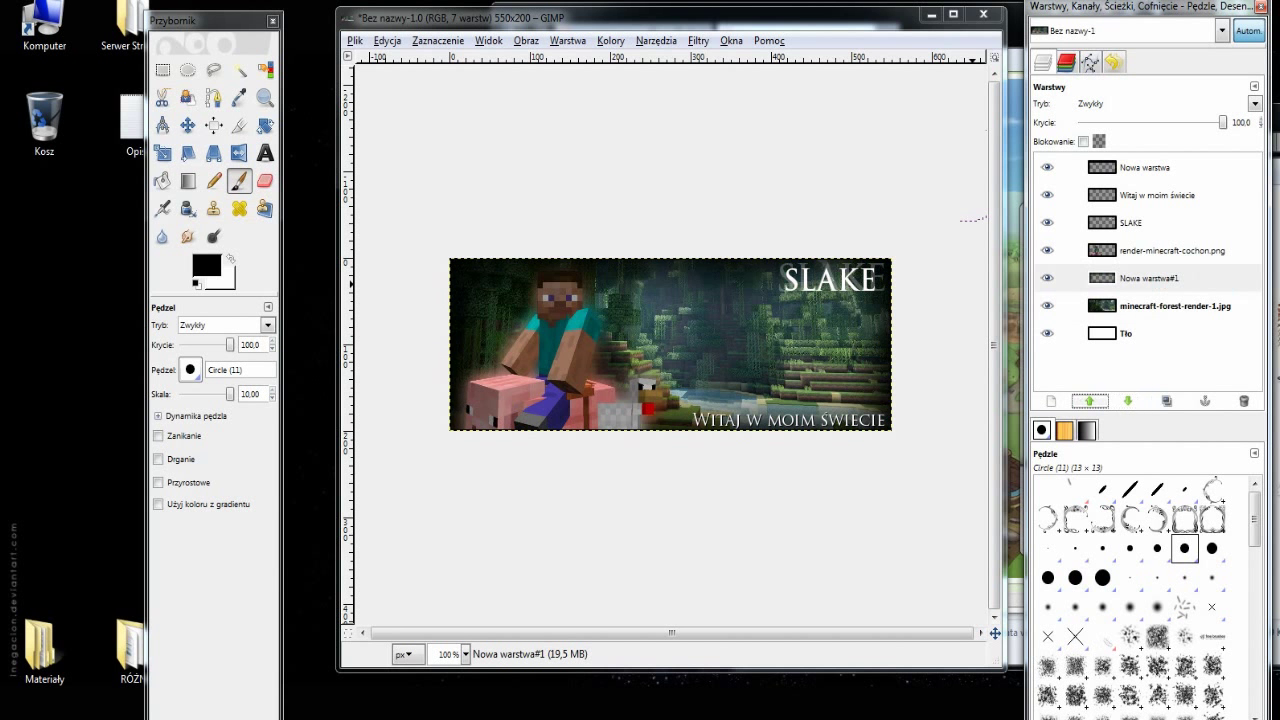
pyautogui.click(1128, 401)
pyautogui.click(1089, 401)
pyautogui.click(1128, 401)
pyautogui.click(1089, 401)
pyautogui.click(1128, 401)
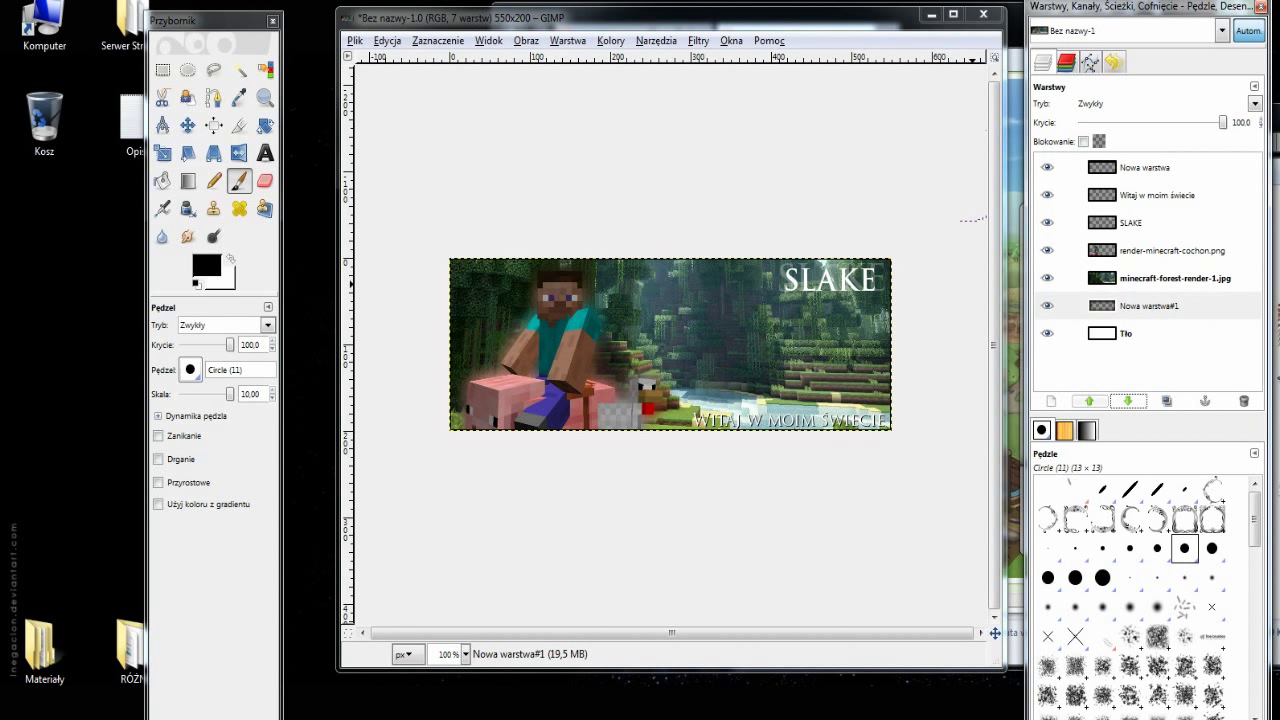
pyautogui.click(1089, 401)
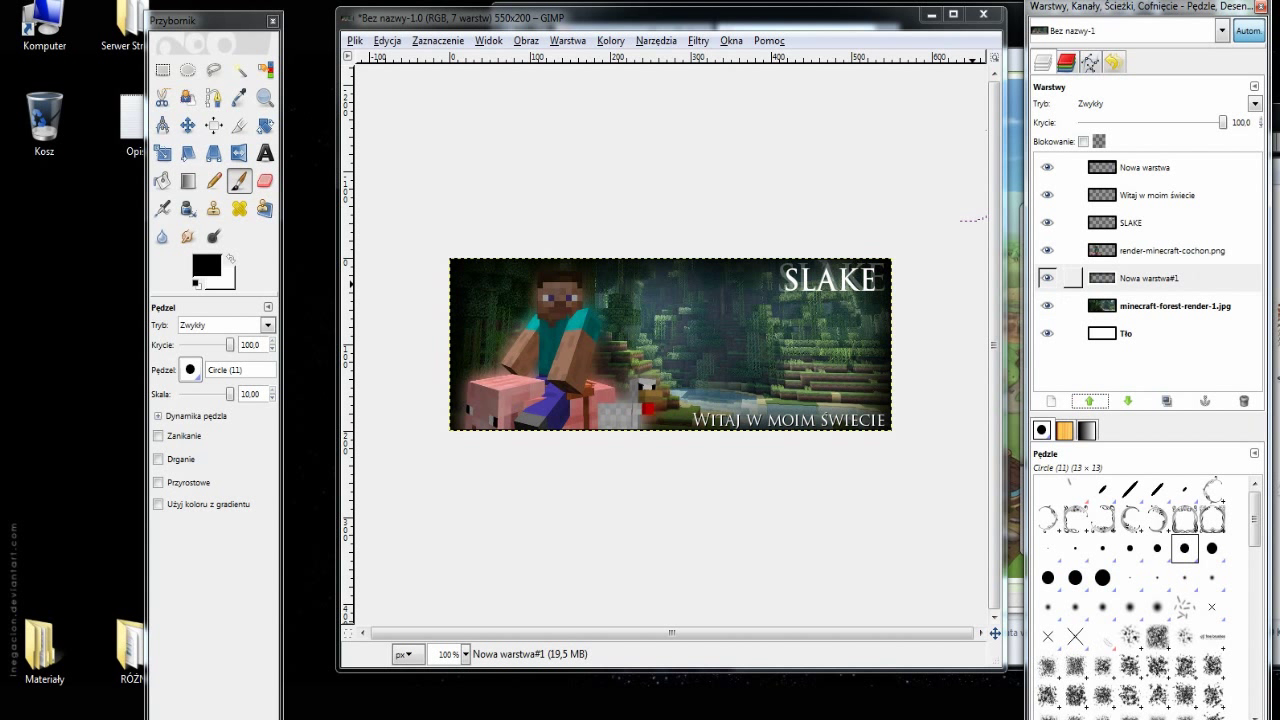
pyautogui.click(1150, 278)
# - Lower the vignette layer's opacity to about 40, then make the top Nowa warstwa layer active
pyautogui.moveTo(1222, 122); pyautogui.dragTo(1163, 122)
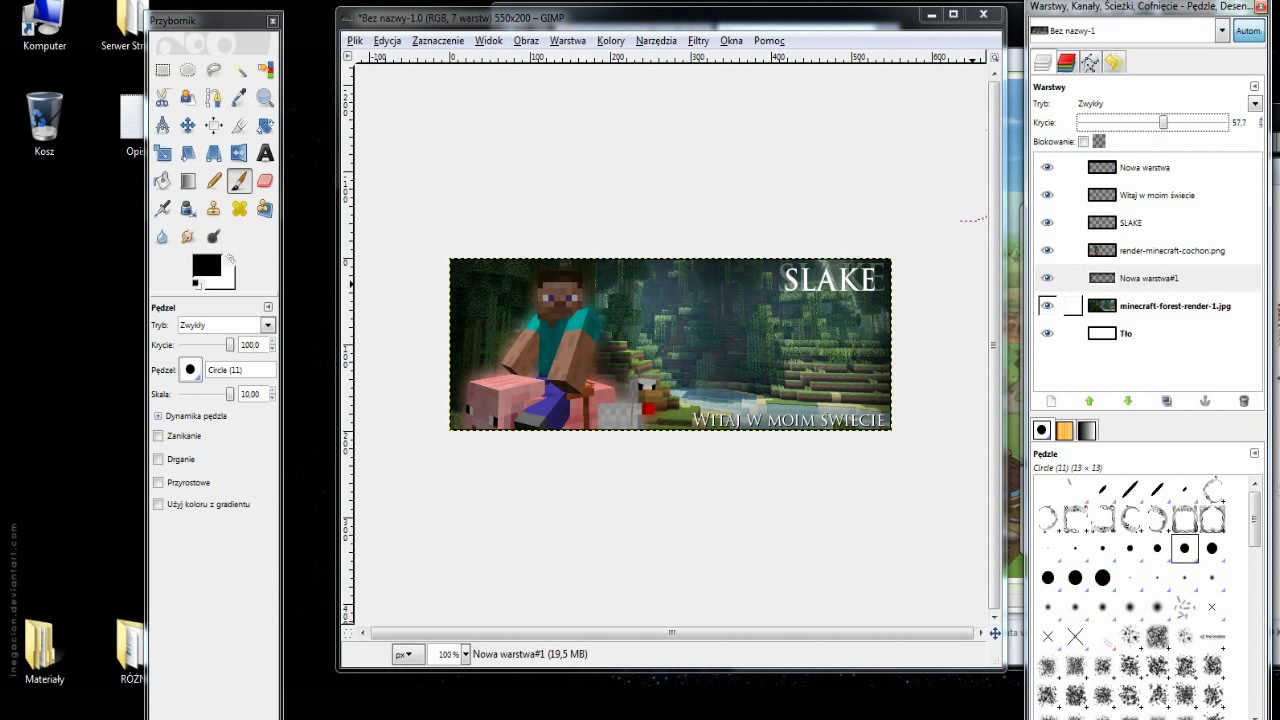
pyautogui.click(1047, 278)
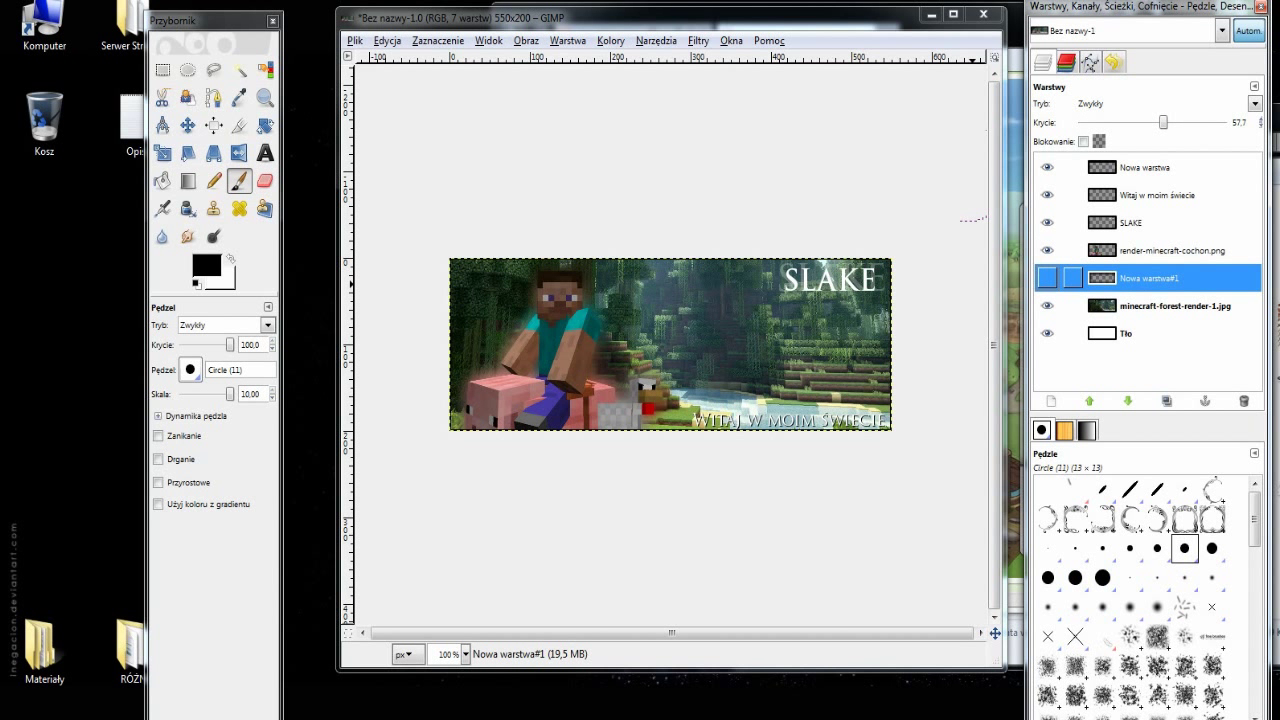
pyautogui.click(1047, 278)
pyautogui.click(1047, 278)
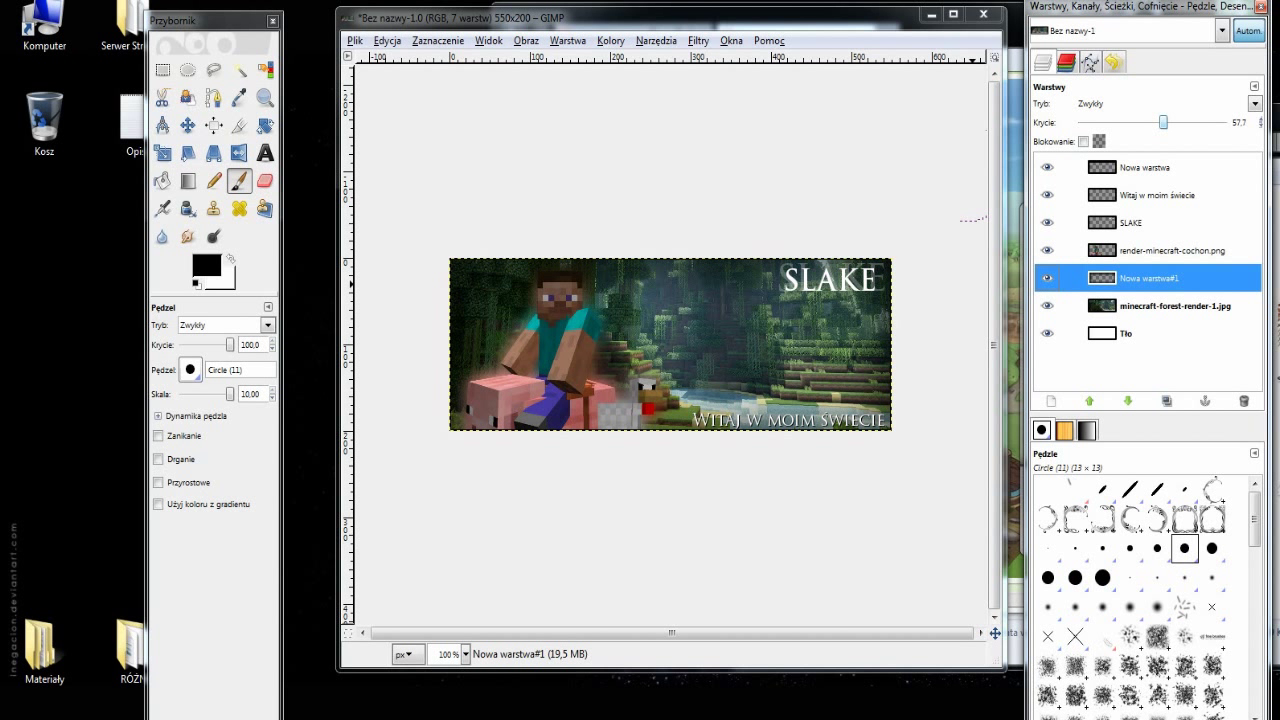
pyautogui.moveTo(1163, 122); pyautogui.dragTo(1144, 122)
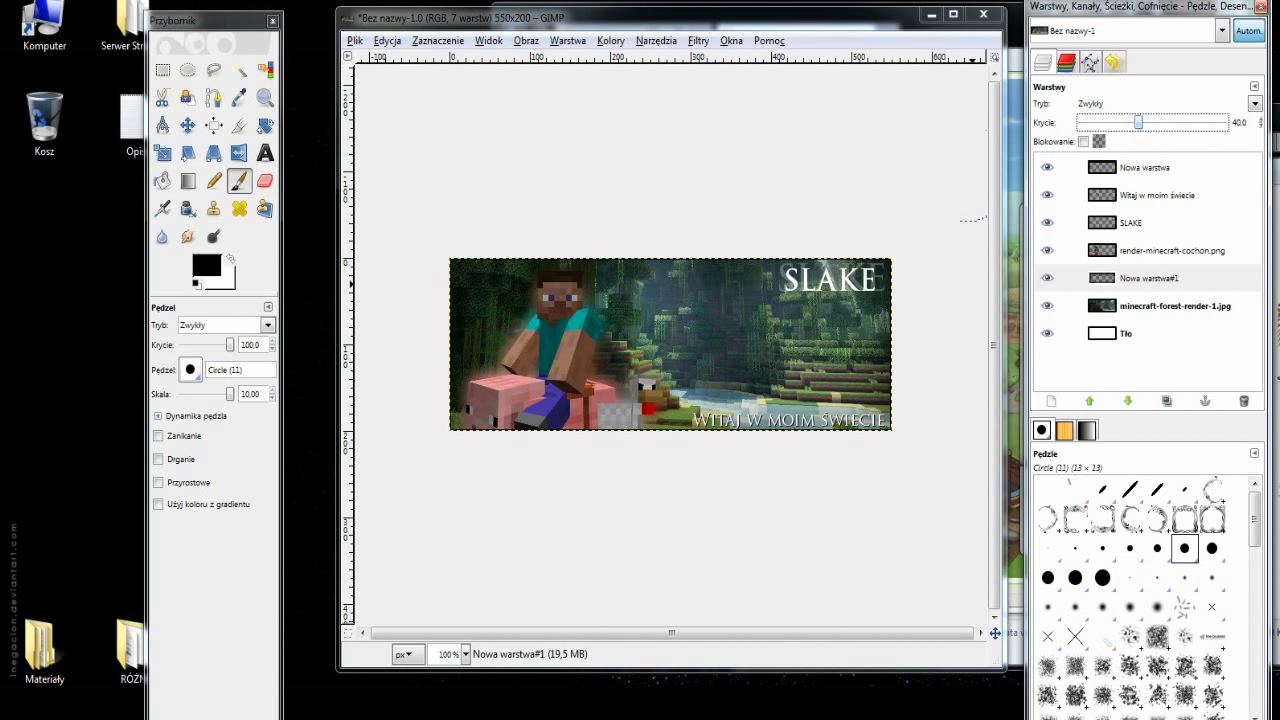
pyautogui.click(1130, 222)
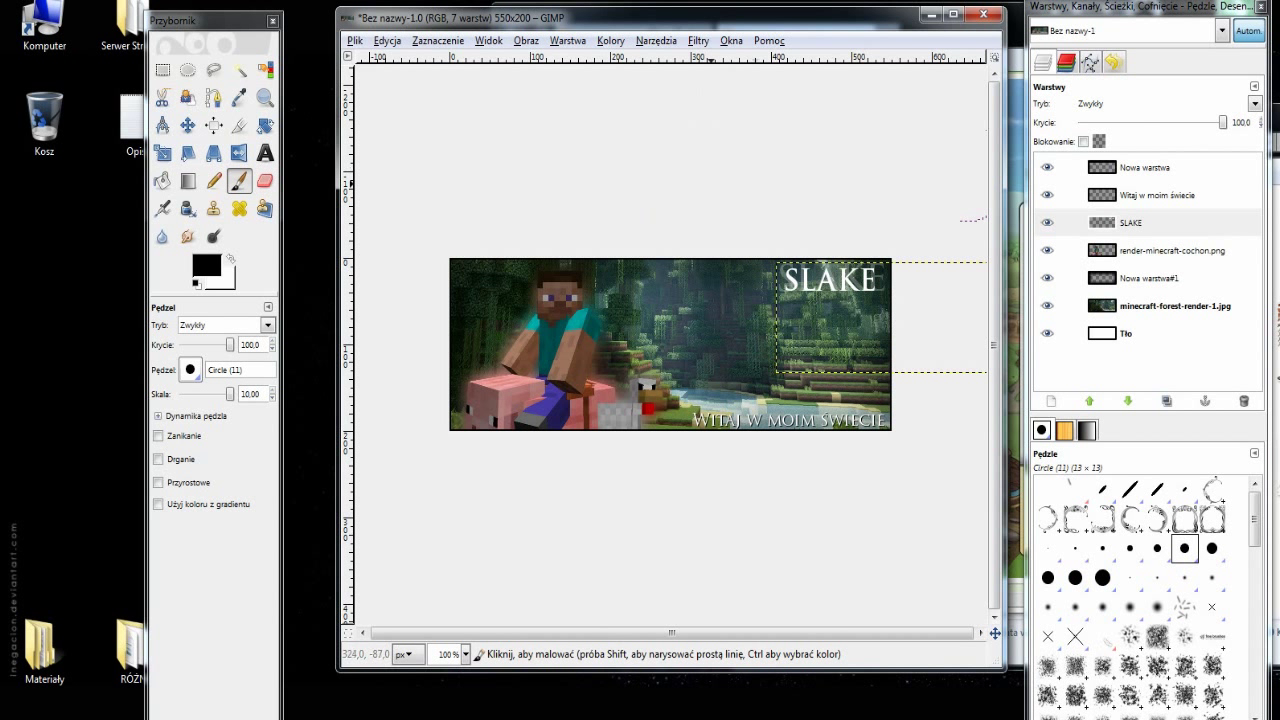
pyautogui.click(1101, 167)
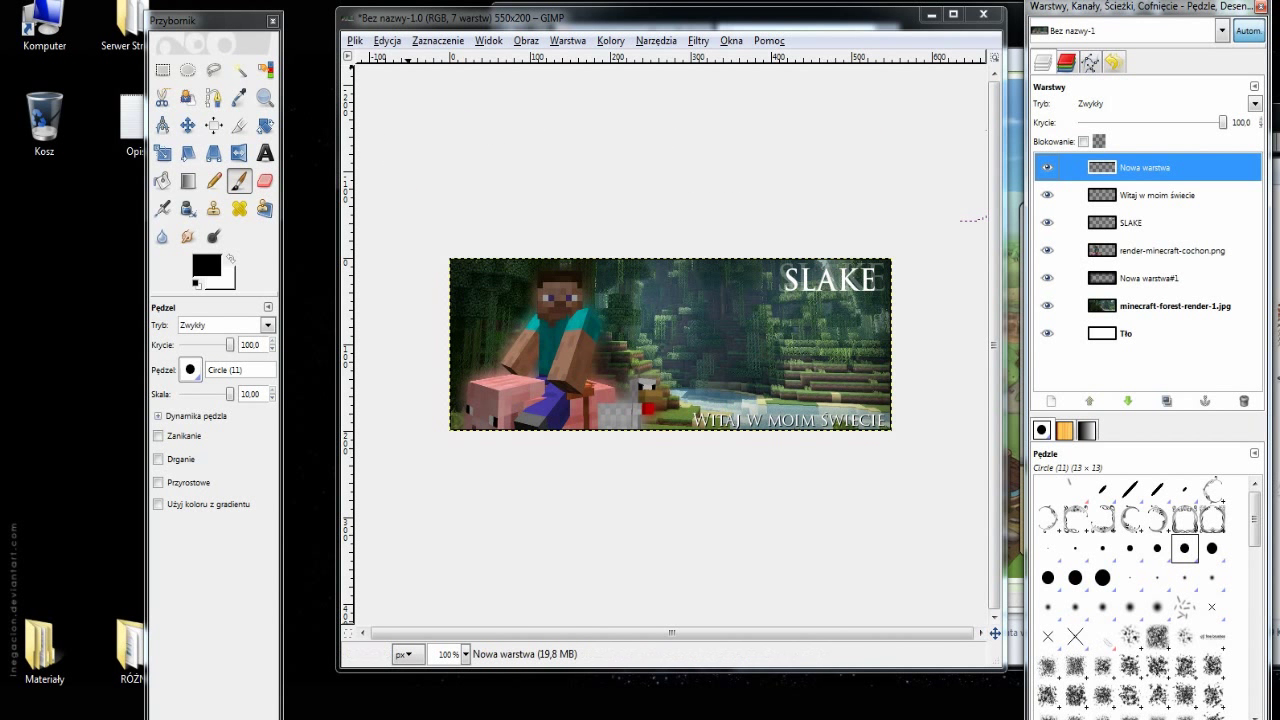
# - Export the banner as Sygnatura.png to the Desktop with merged visible layers, then close the image
pyautogui.click(355, 40)
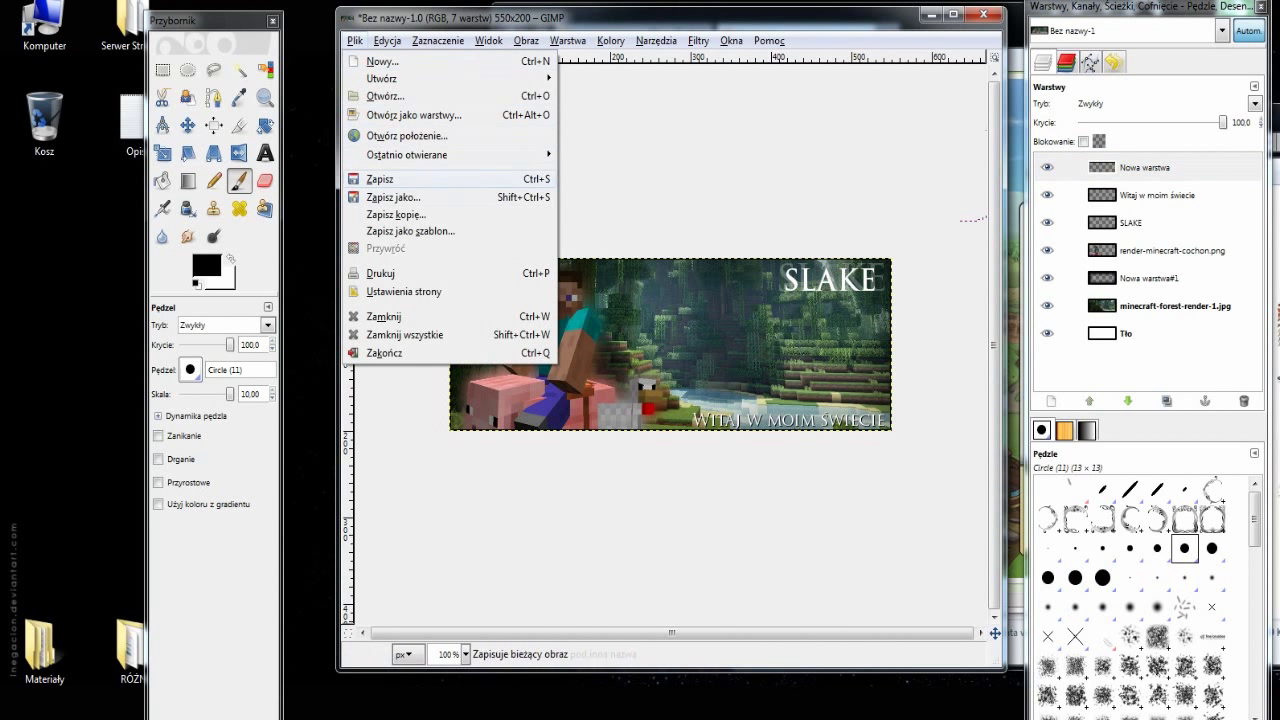
pyautogui.click(372, 178)
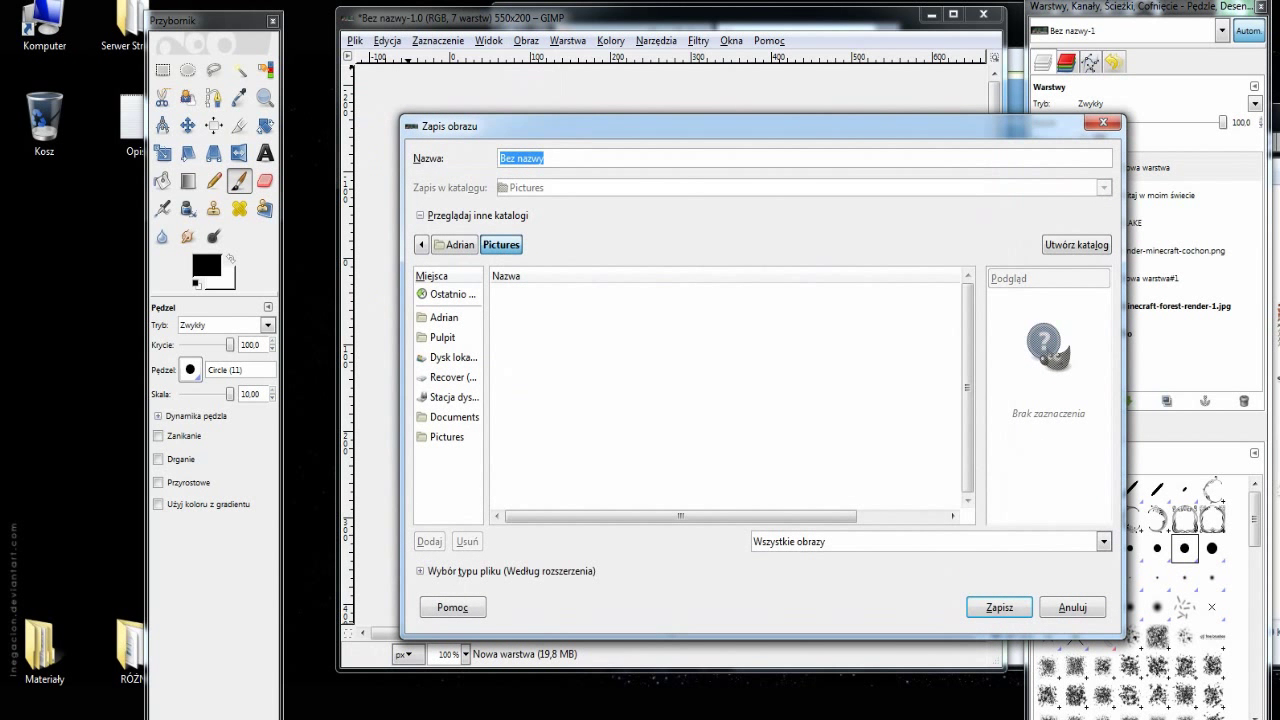
pyautogui.write('Sygnatura.png')
pyautogui.click(442, 337)
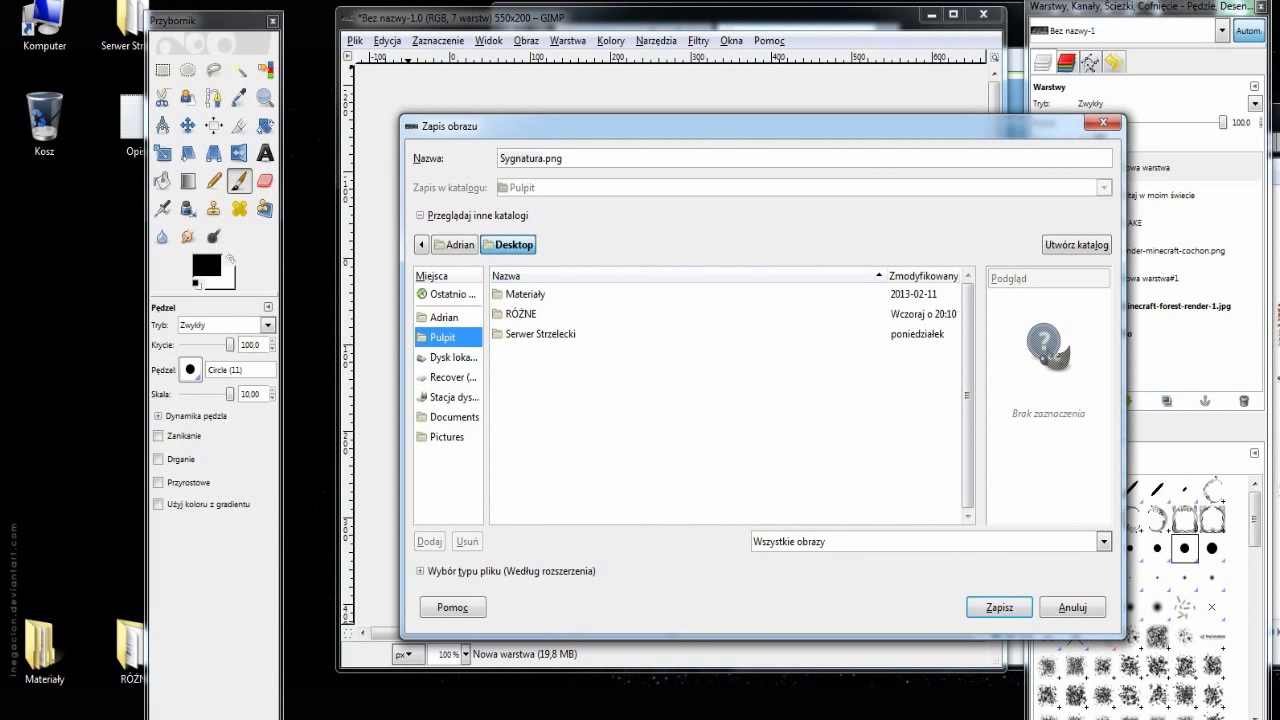
pyautogui.press('Return')
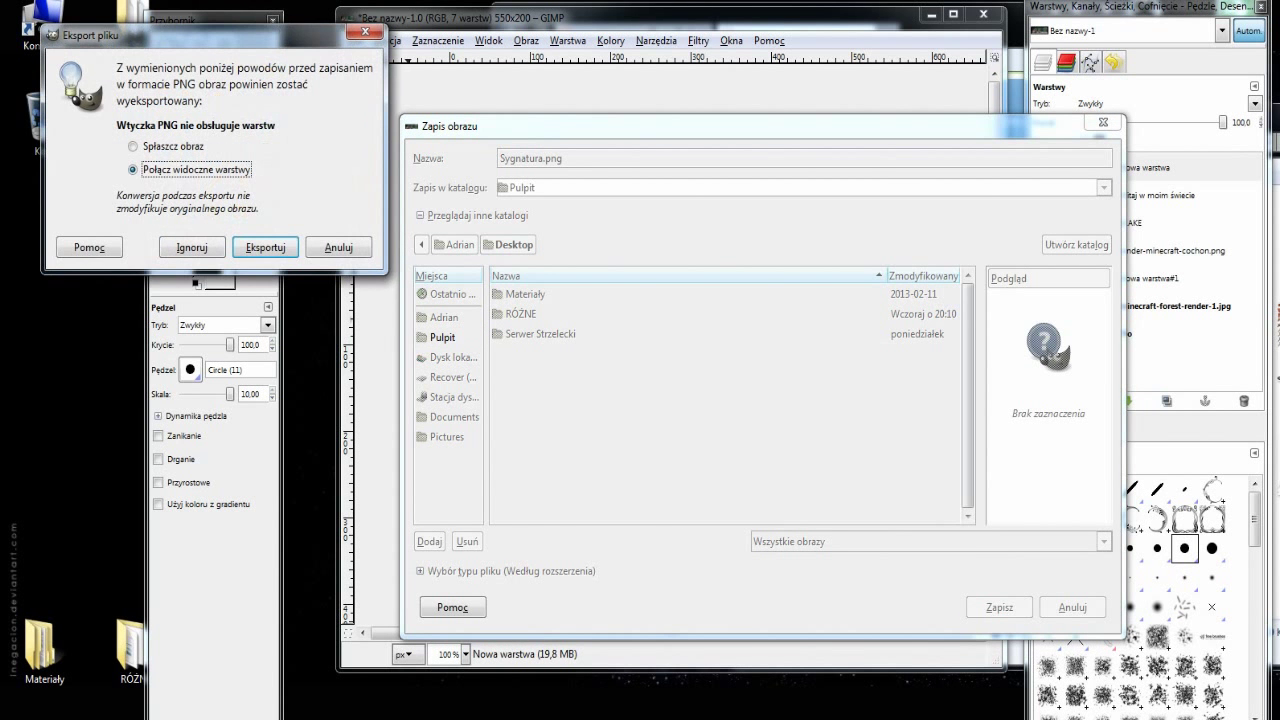
pyautogui.press('Return')
pyautogui.press('Return')
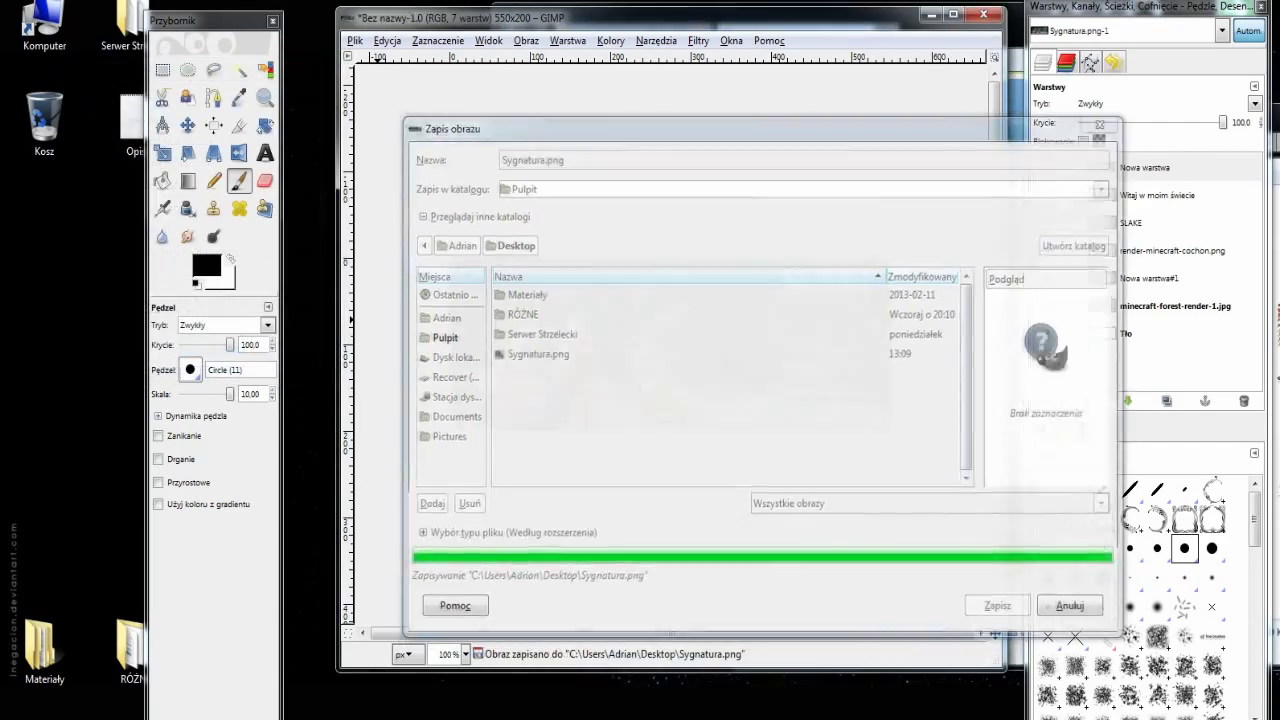
pyautogui.click(983, 14)
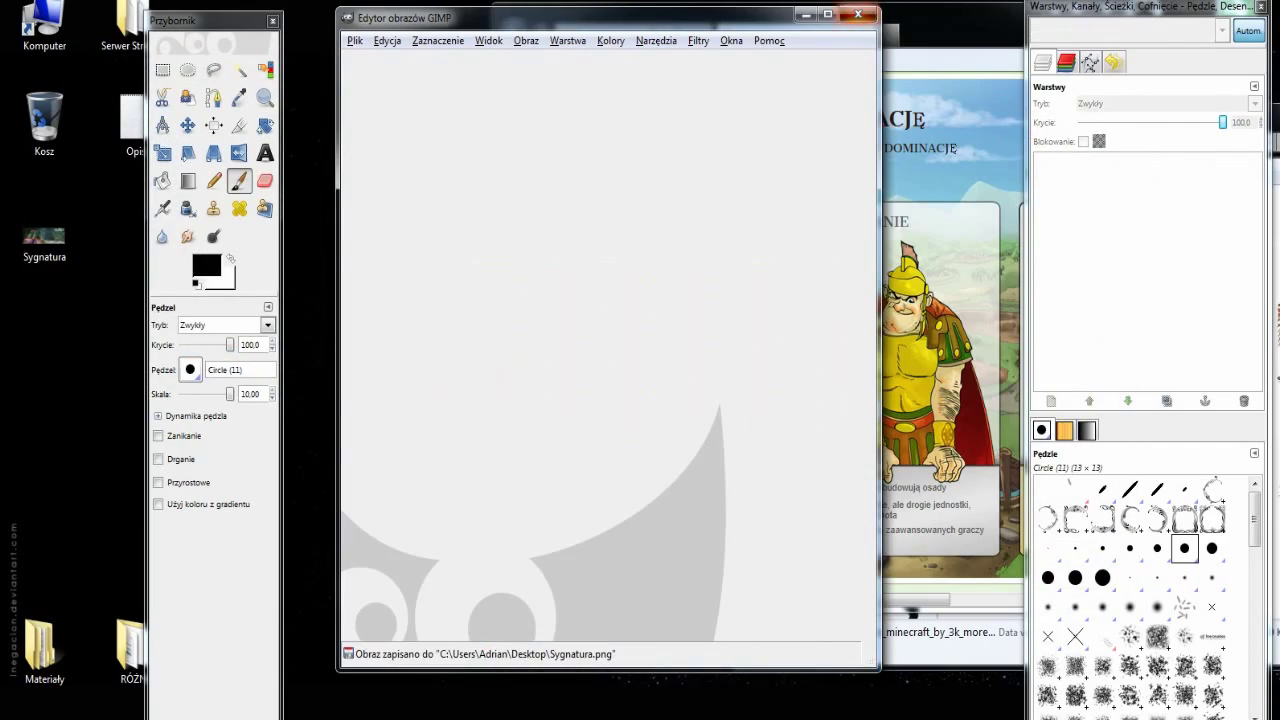
# - Close GIMP, the browser and Rendery folder, then preview Sygnatura.png in Photo Viewer
pyautogui.click(850, 10)
pyautogui.hotkey('alt', 'F4')
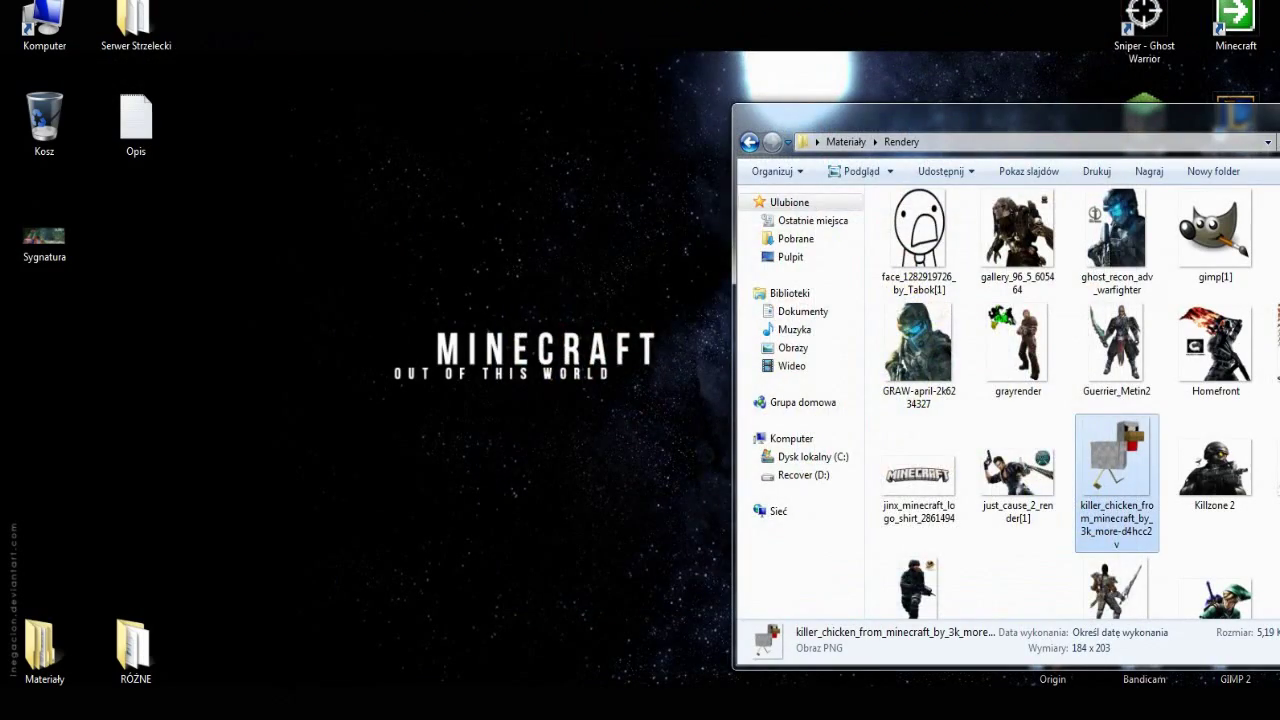
pyautogui.moveTo(1000, 112); pyautogui.dragTo(438, 57)
pyautogui.hotkey('alt', 'F4')
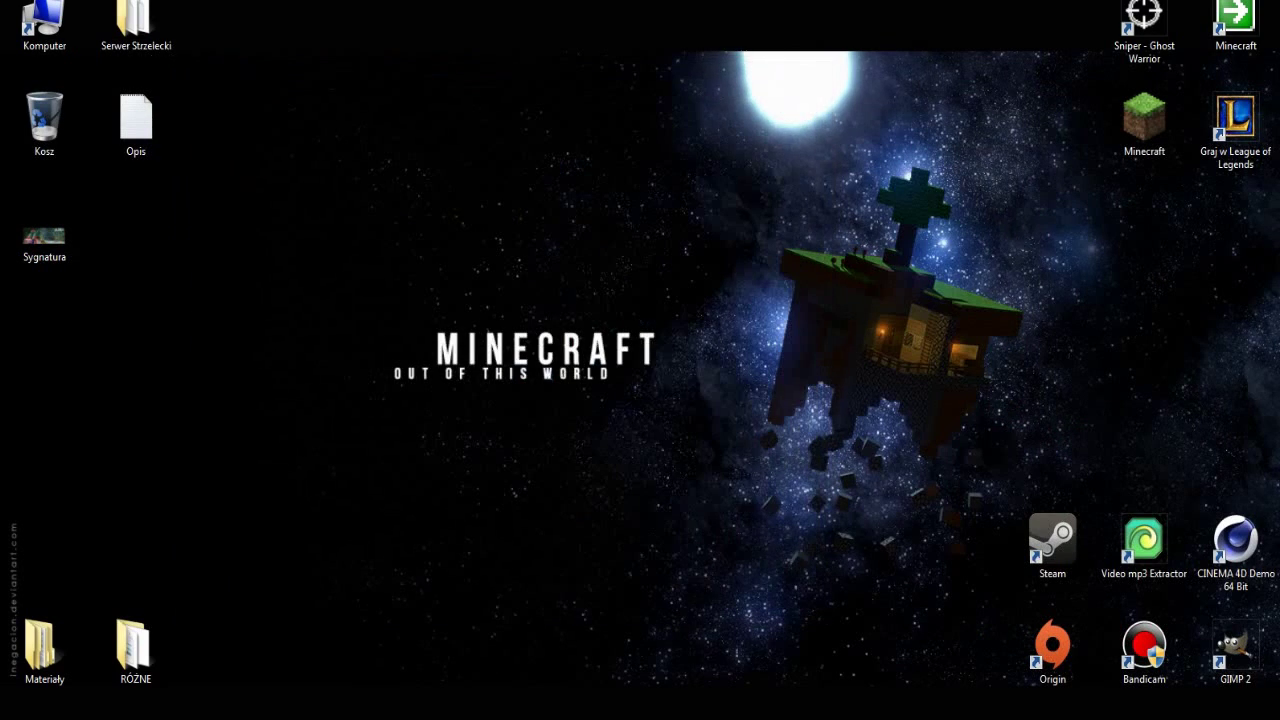
pyautogui.doubleClick(44, 238)
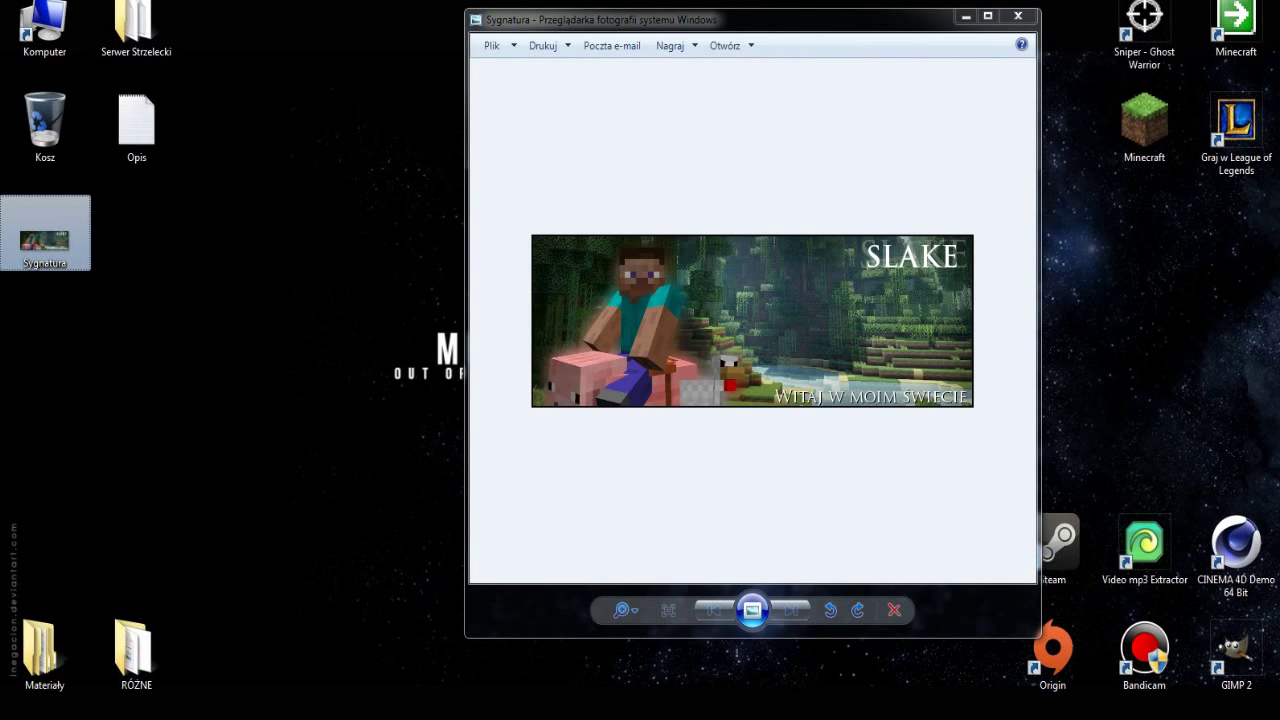
pyautogui.click(1018, 16)
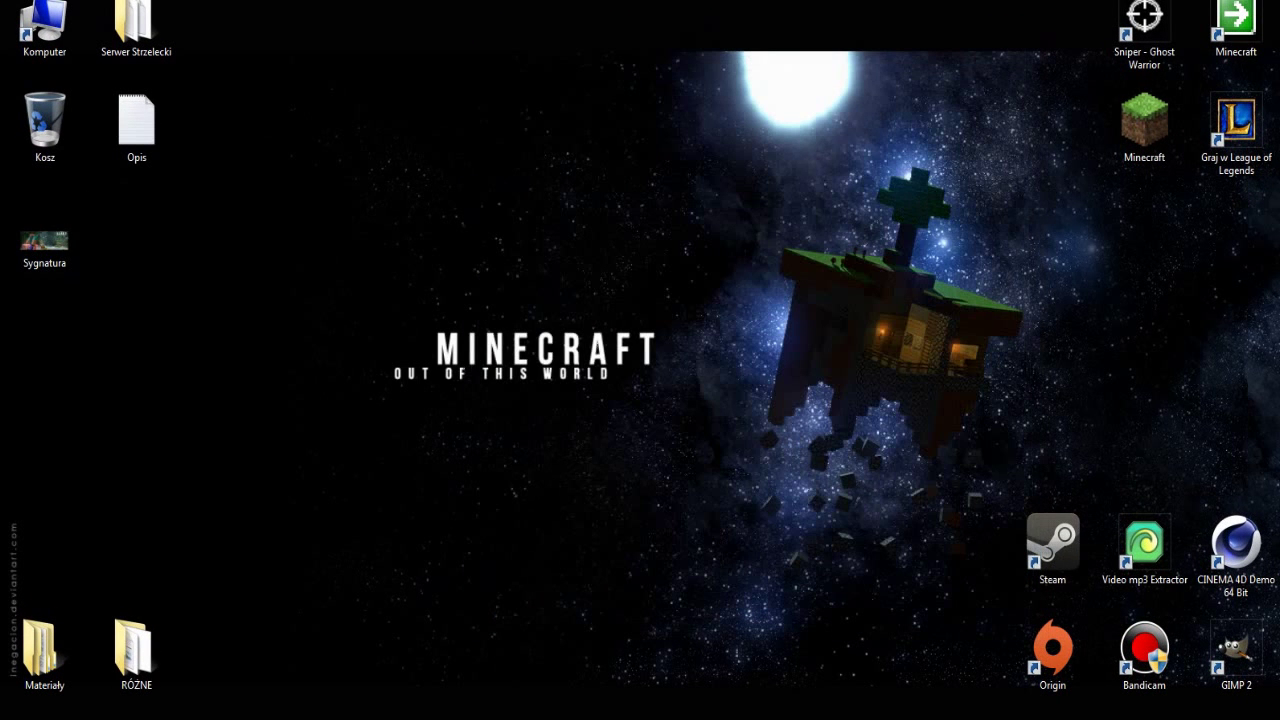